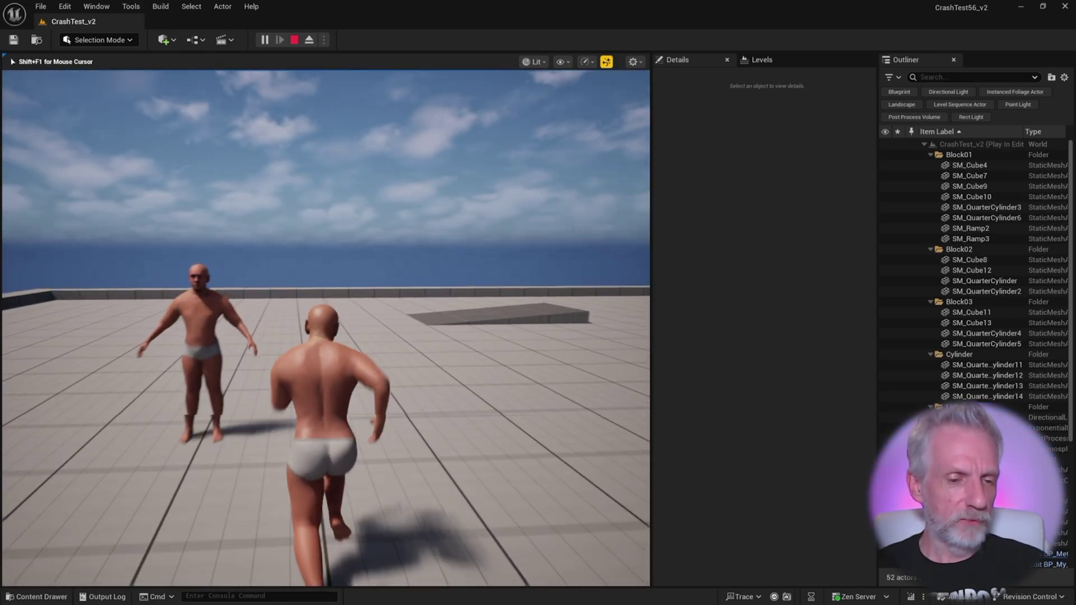
# Step: Run and jump the MetaHuman player character around the CrashTest_v2 level to check its movement
pyautogui.press('w')
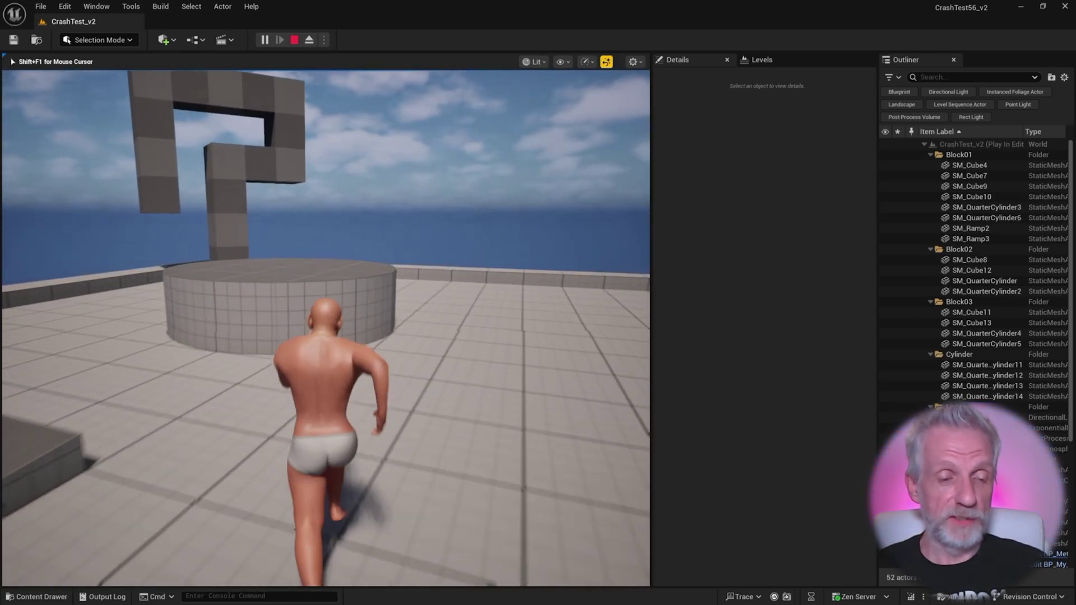
pyautogui.press('space')
pyautogui.press('s')
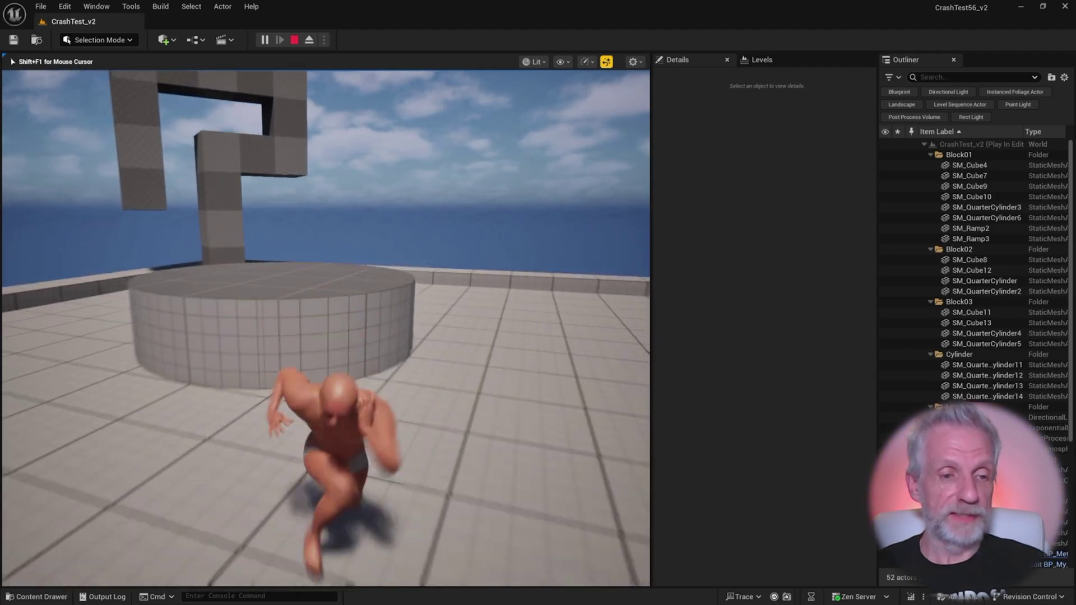
pyautogui.press('d')
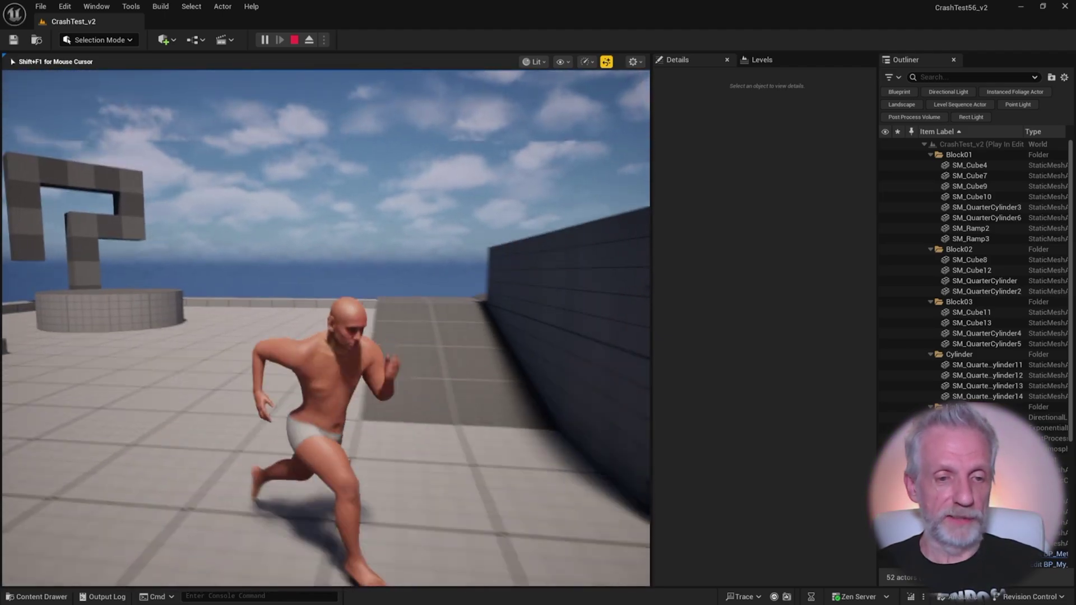
pyautogui.press('s')
pyautogui.press('a')
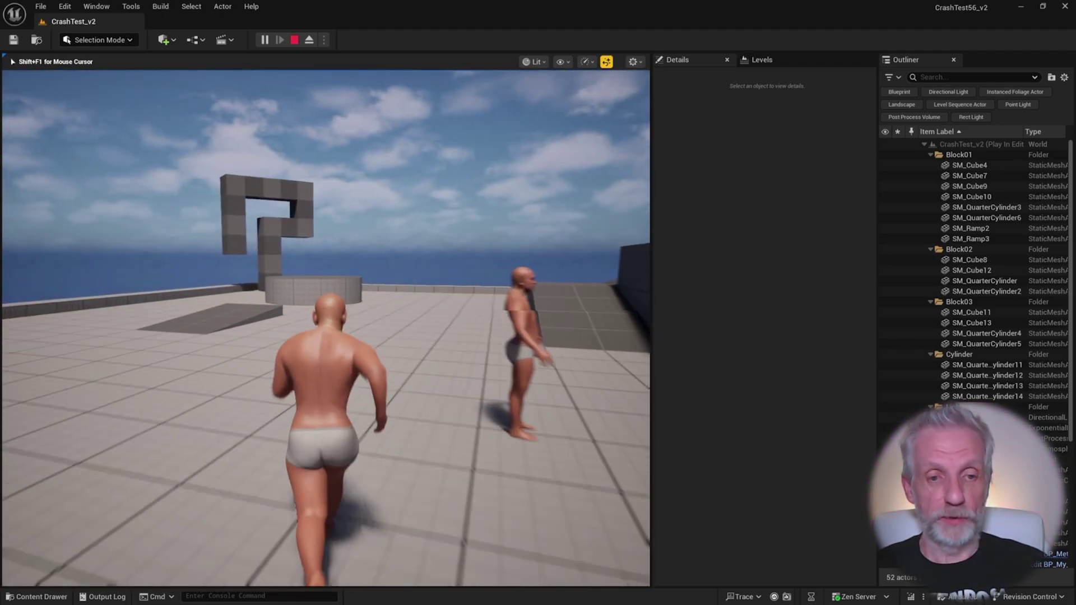
pyautogui.press('s')
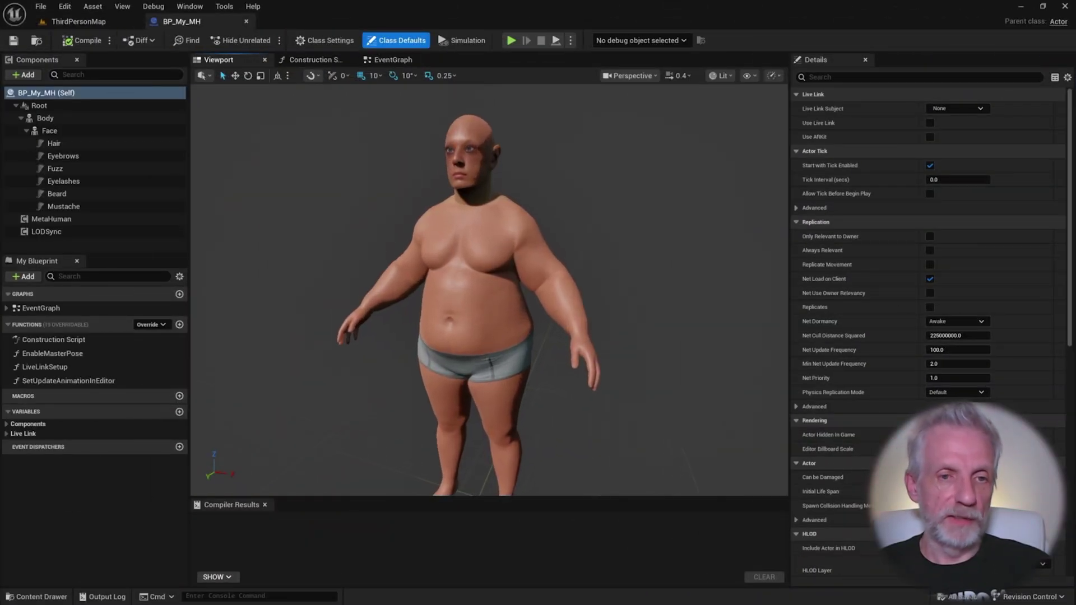
# Step: Place the BP_My_MH blueprint on the floor of ThirdPersonMap, at about location 990, 1310, 0
pyautogui.keyDown('alt'); pyautogui.moveTo(538, 290); pyautogui.dragTo(471, 289); pyautogui.keyUp('alt')
pyautogui.scroll(1, 489, 290)
pyautogui.moveTo(489, 290)
pyautogui.mouseDown(button='right')
pyautogui.moveTo(460, 342)
pyautogui.moveTo(484, 280)
pyautogui.mouseUp(button='right')
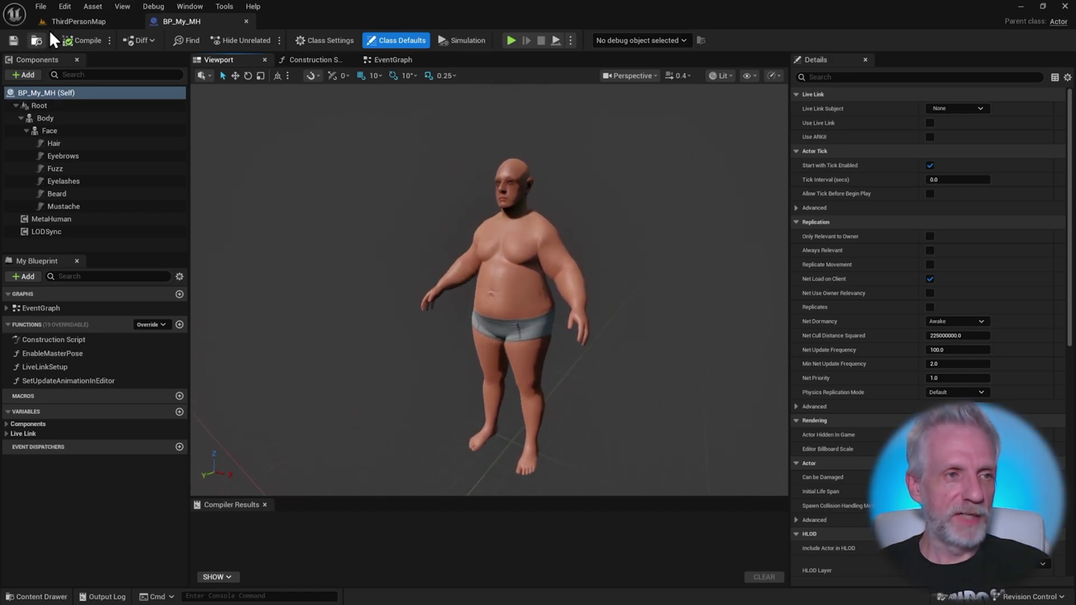
pyautogui.click(84, 23)
pyautogui.hotkey('ctrl', 'space')
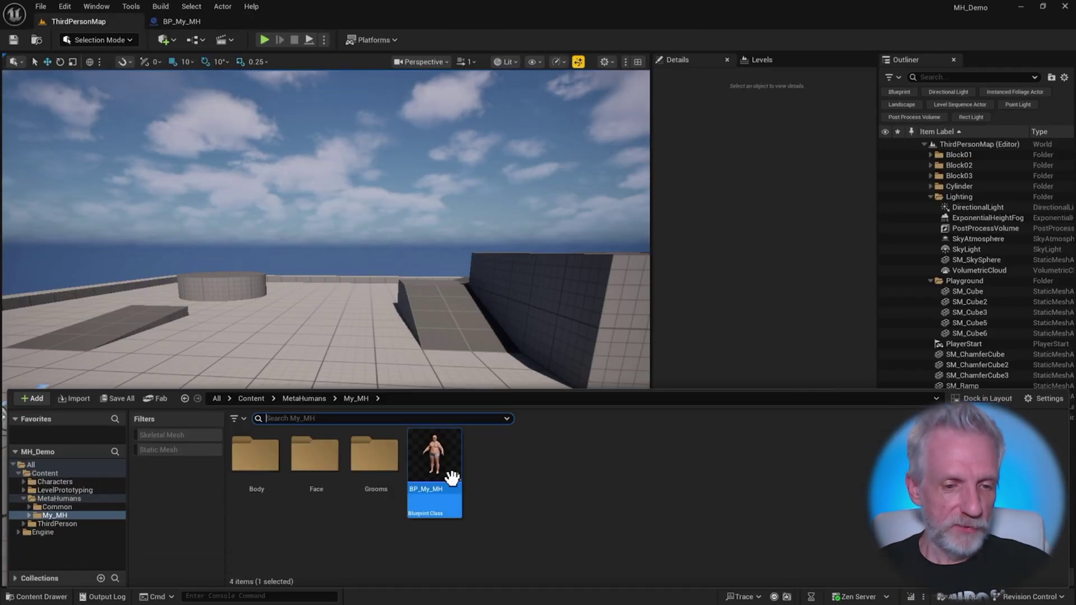
pyautogui.moveTo(451, 477); pyautogui.dragTo(297, 449)
pyautogui.moveTo(308, 446); pyautogui.dragTo(70, 484, button='right')
# Step: Rotate the placed BP_My_MH actor 90 degrees about its vertical axis so it faces the camera
pyautogui.press('d')
pyautogui.press('w')
pyautogui.scroll(-2, 84, 484)
pyautogui.moveTo(257, 432); pyautogui.dragTo(317, 448, button='right')
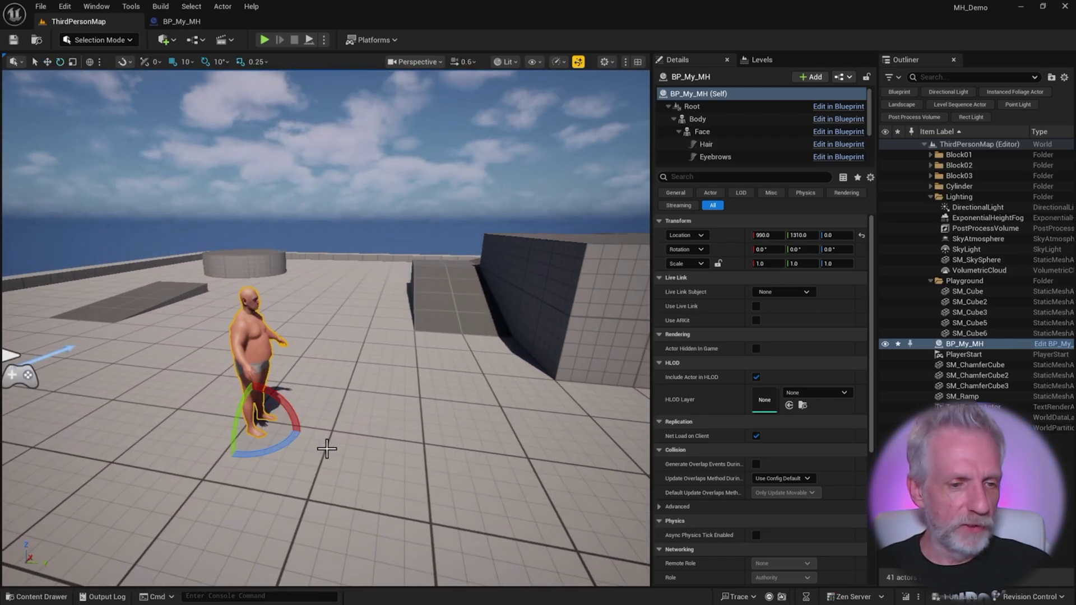
pyautogui.moveTo(297, 436)
pyautogui.mouseDown()
pyautogui.moveTo(288, 444)
pyautogui.moveTo(303, 436)
pyautogui.mouseUp()
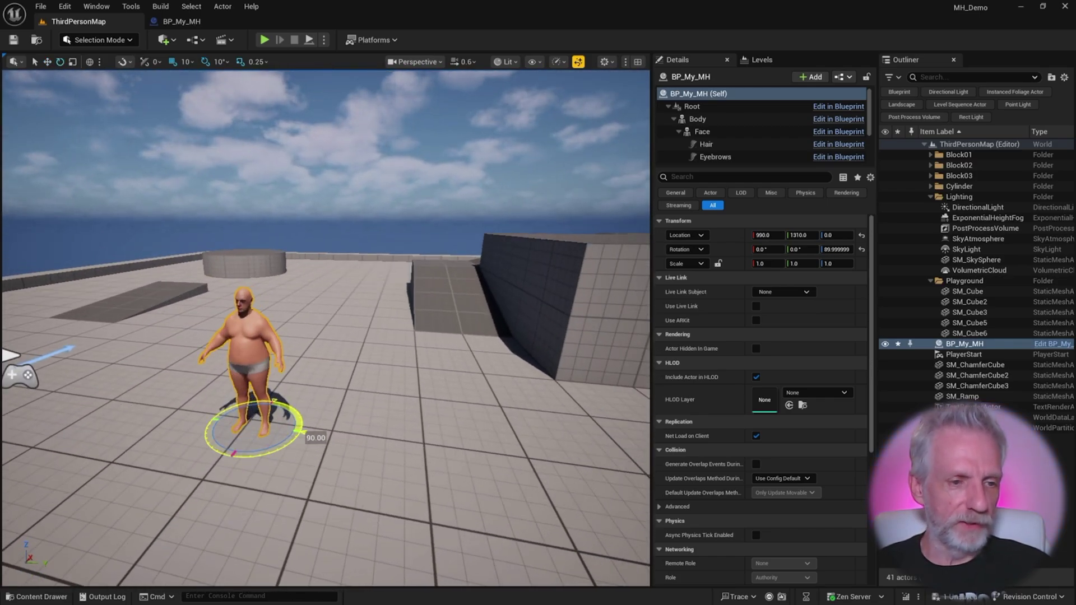
pyautogui.press('w')
pyautogui.scroll(-2, 283, 417)
pyautogui.moveTo(302, 436); pyautogui.dragTo(277, 414, button='right')
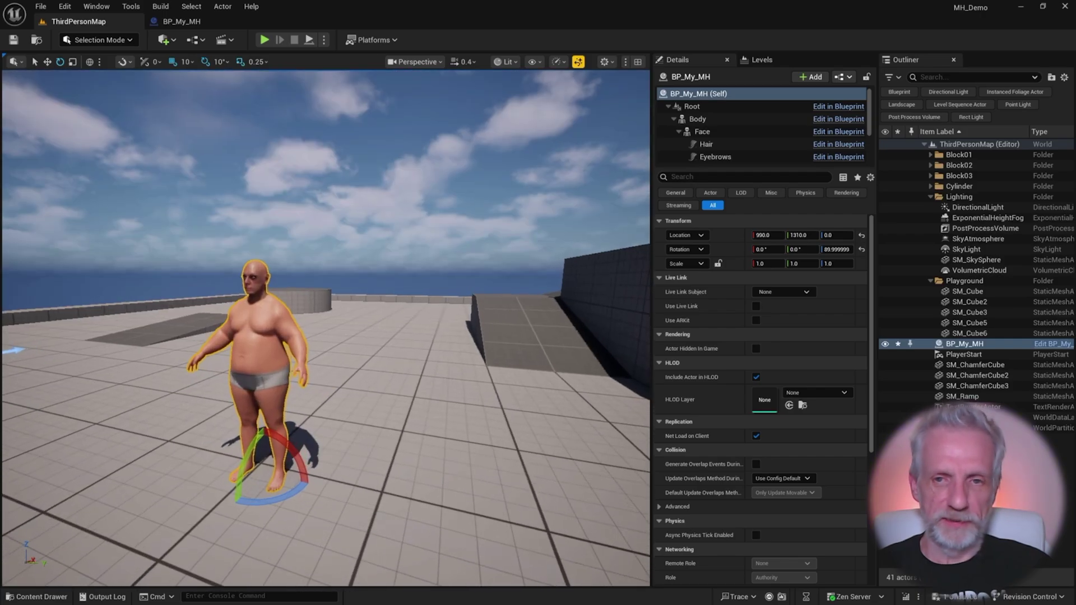
# Step: Rotate the DirectionalLight to about X 25.6°, Y -60.8°, Z -15.0° to relight the MetaHuman
pyautogui.click(963, 208)
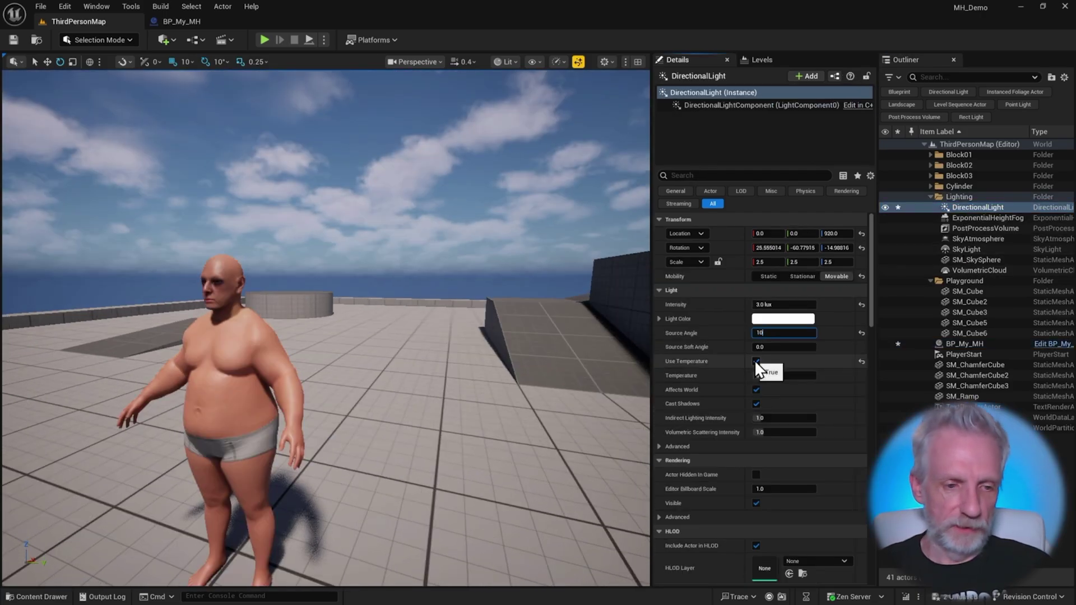
pyautogui.press('Return')
pyautogui.moveTo(448, 336); pyautogui.dragTo(440, 368, button='right')
pyautogui.press('q')
pyautogui.press('e')
pyautogui.press('s')
pyautogui.scroll(-1, 434, 370)
pyautogui.press('s')
pyautogui.press('w')
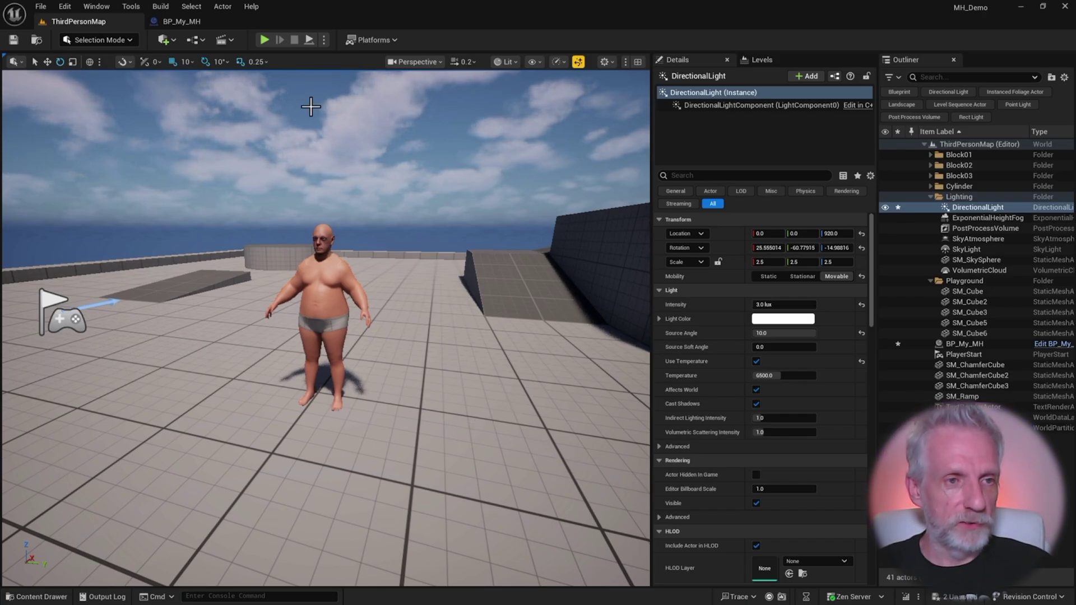
# Step: Start playing ThirdPersonMap and run the default mannequin around the floor near the MetaHuman
pyautogui.click(264, 40)
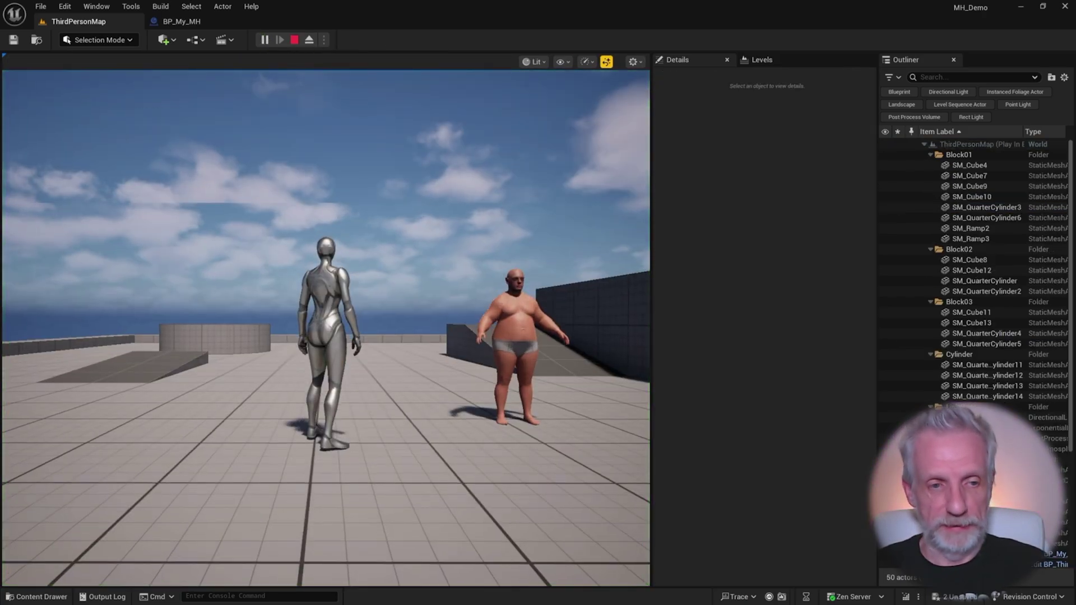
pyautogui.press('w')
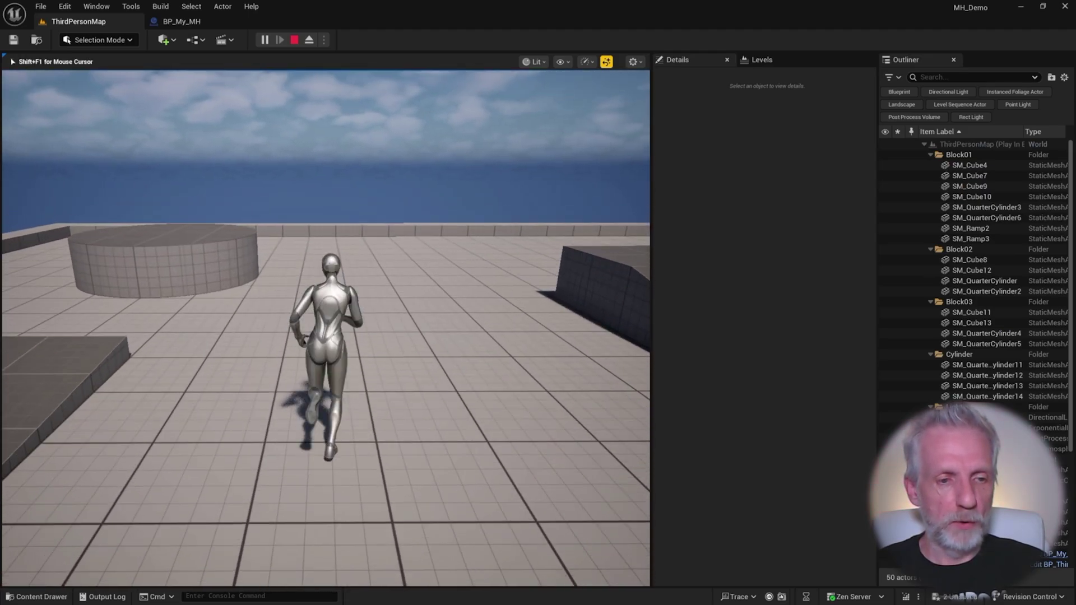
pyautogui.press('d')
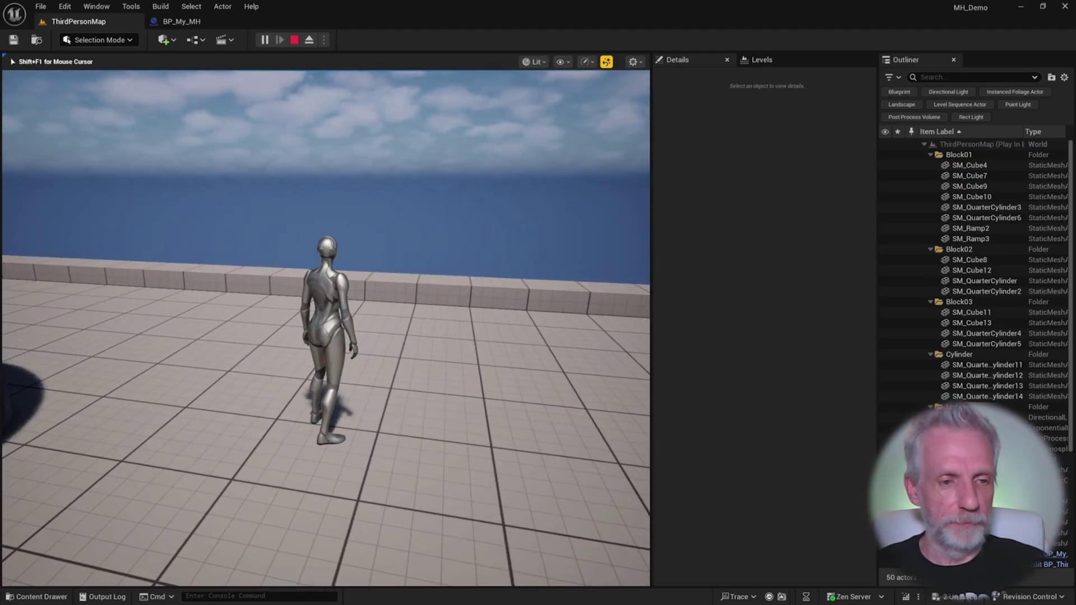
pyautogui.press('a')
pyautogui.press('s')
pyautogui.press('a')
pyautogui.press('s')
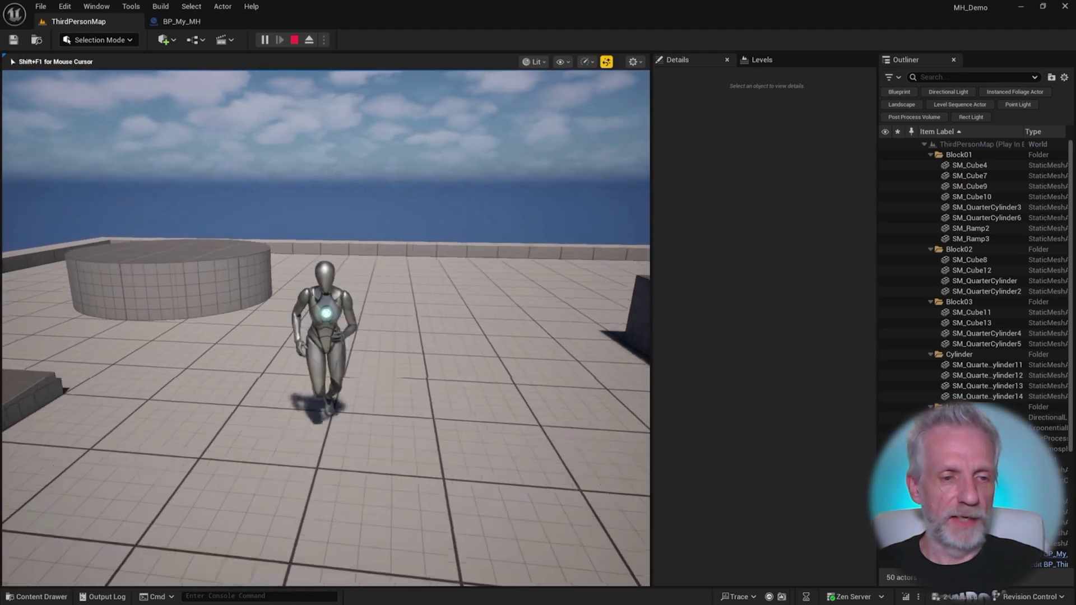
pyautogui.press('s')
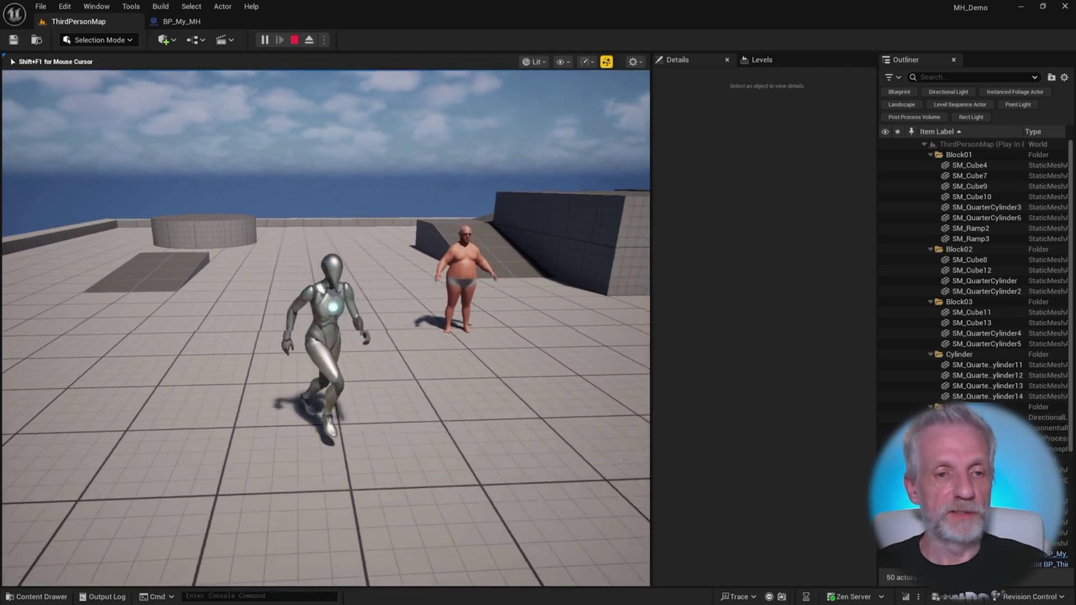
pyautogui.press('d')
pyautogui.press('w')
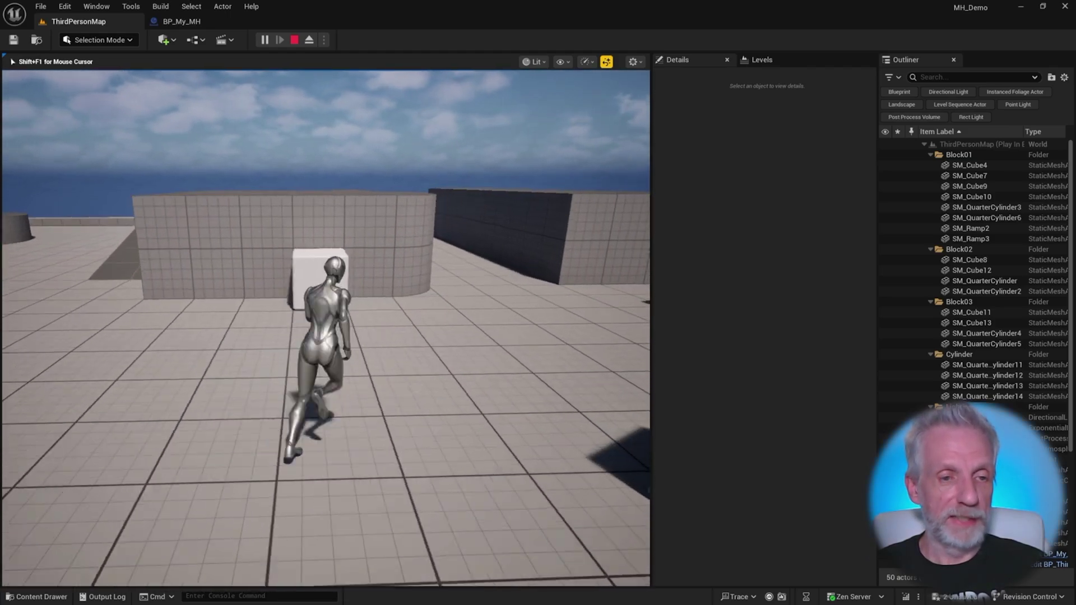
# Step: Test the mannequin's running and jumping over the blocks and past the MetaHuman, and end the play session
pyautogui.press('w')
pyautogui.press('space')
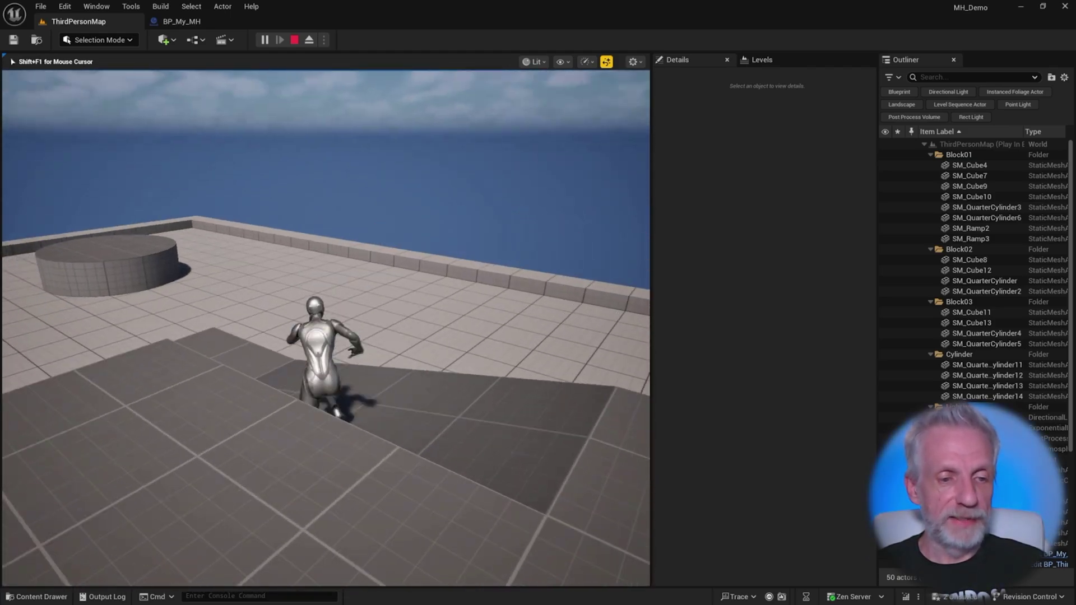
pyautogui.press('w')
pyautogui.press('space')
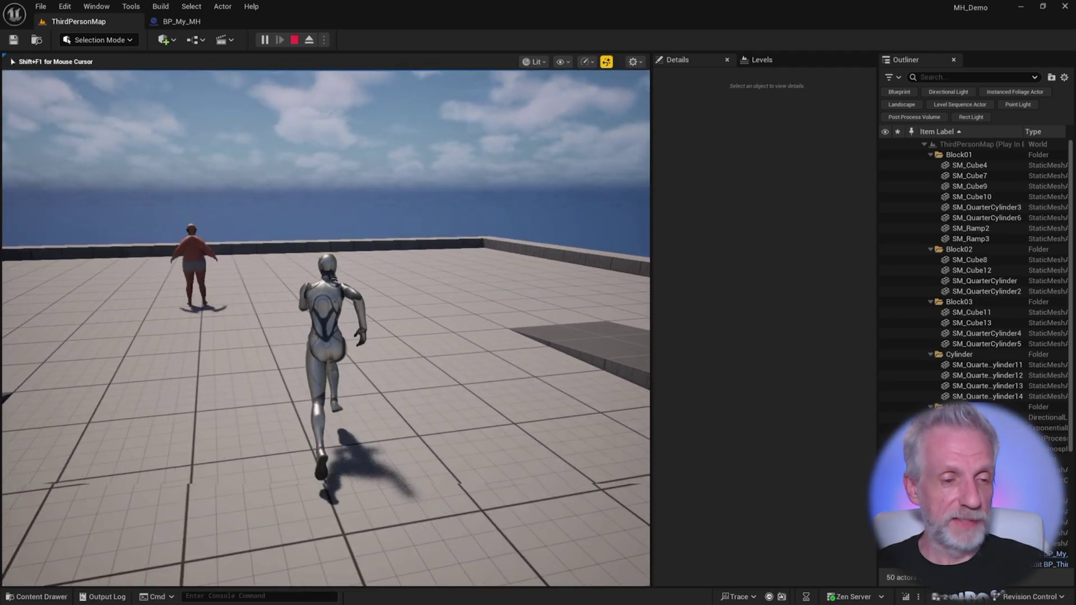
pyautogui.press('w')
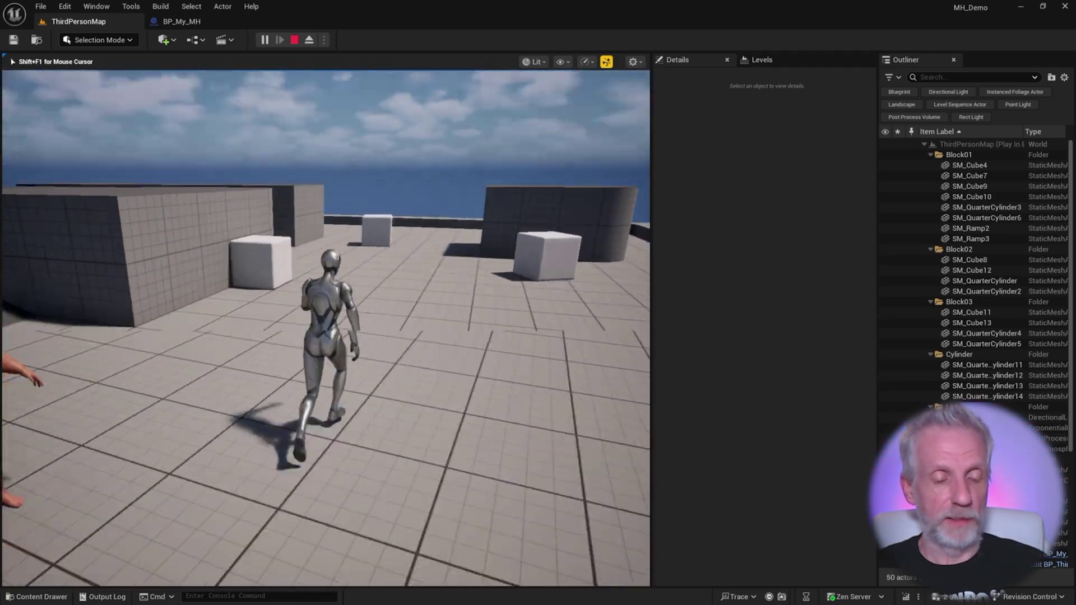
pyautogui.press('s')
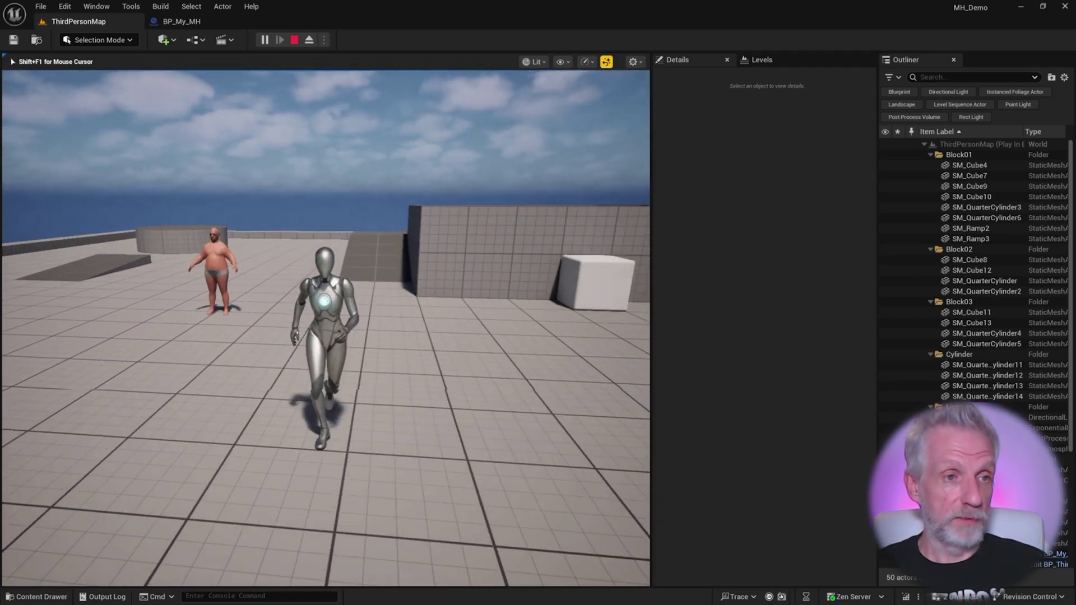
pyautogui.press('d')
pyautogui.press('a')
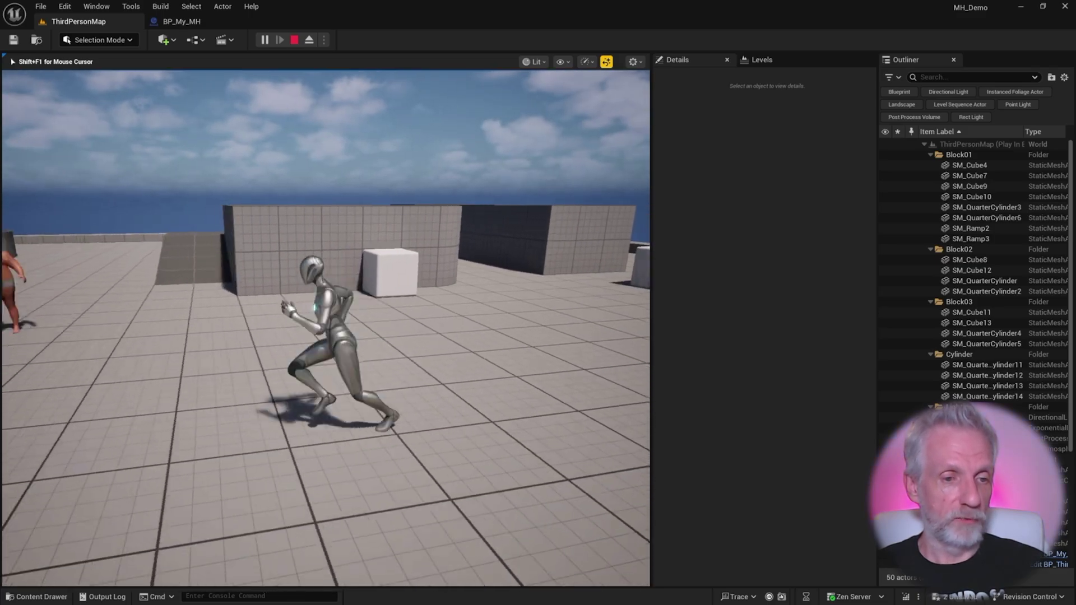
pyautogui.press('Escape')
# Step: Duplicate BP_ThirdPersonCharacter in the ThirdPerson Blueprints folder and name the copy BP_MH_Player
pyautogui.hotkey('ctrl', 'space')
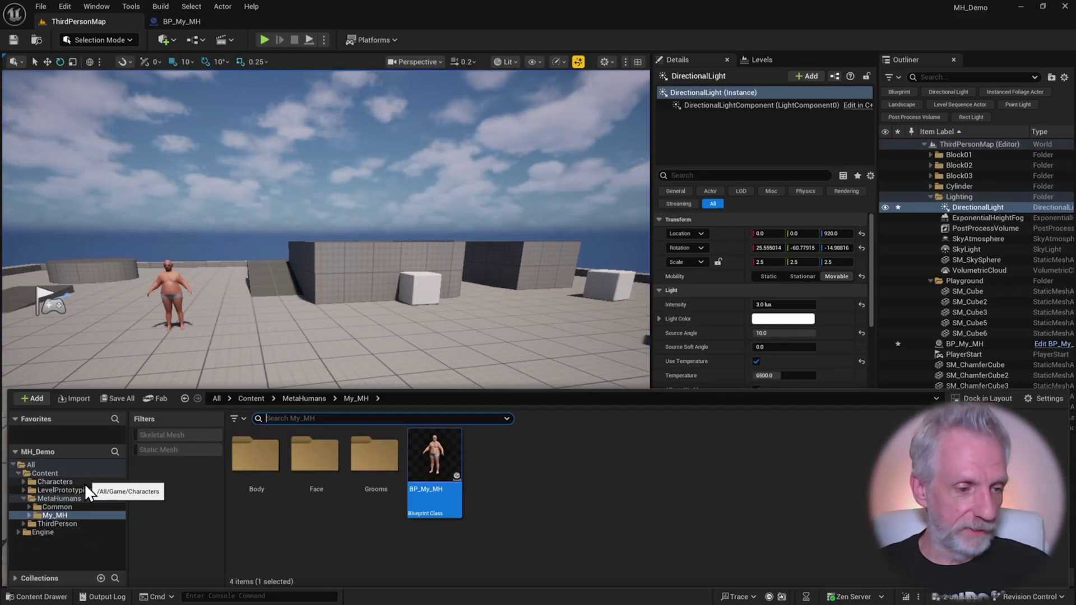
pyautogui.click(71, 524)
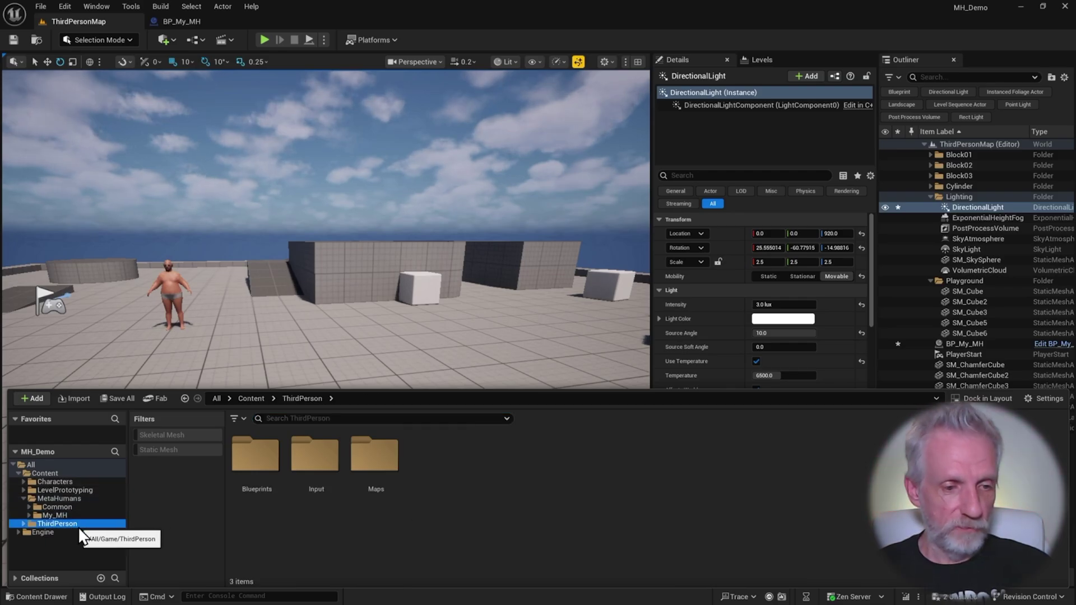
pyautogui.doubleClick(256, 455)
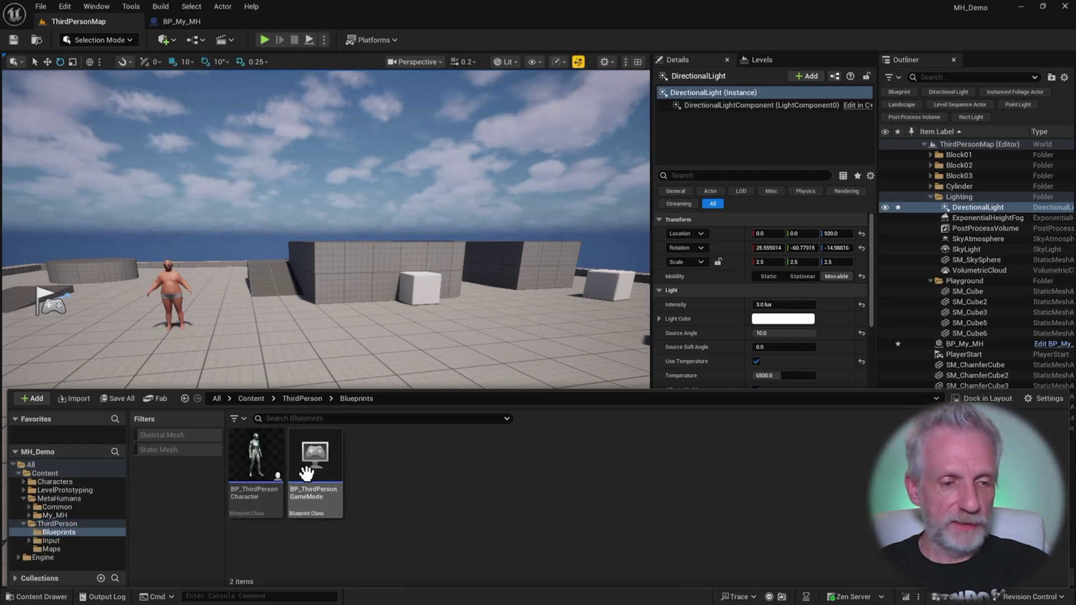
pyautogui.click(266, 465)
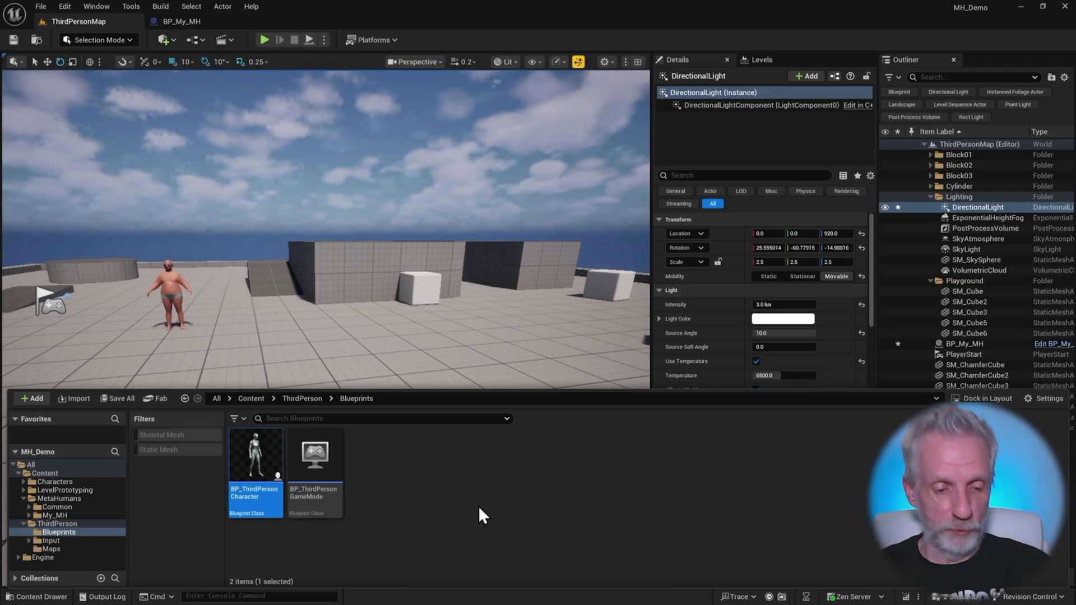
pyautogui.hotkey('ctrl', 'd')
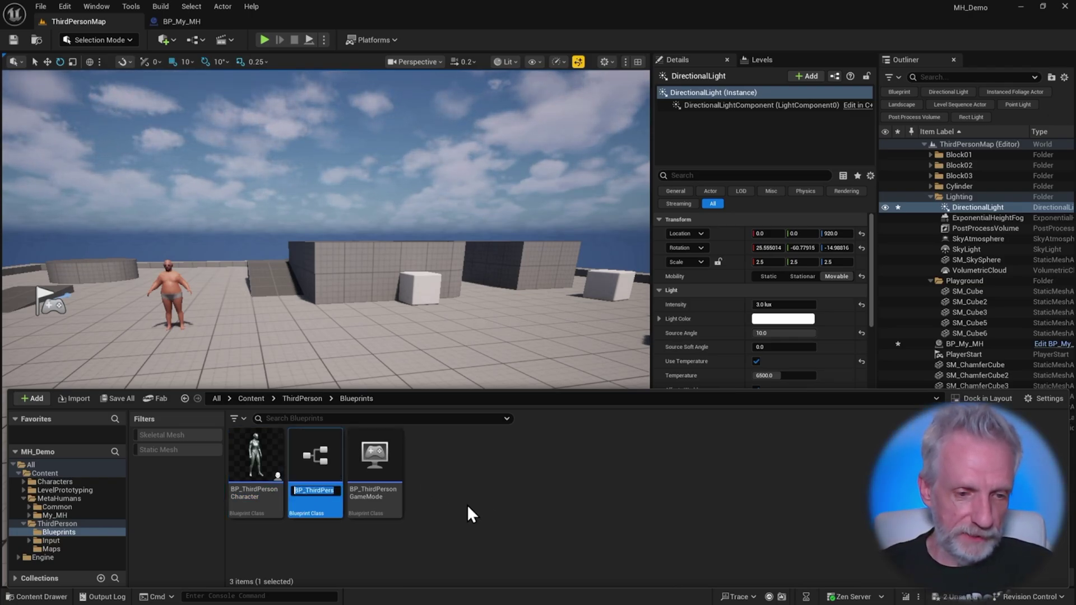
pyautogui.write('BP_MH_PO')
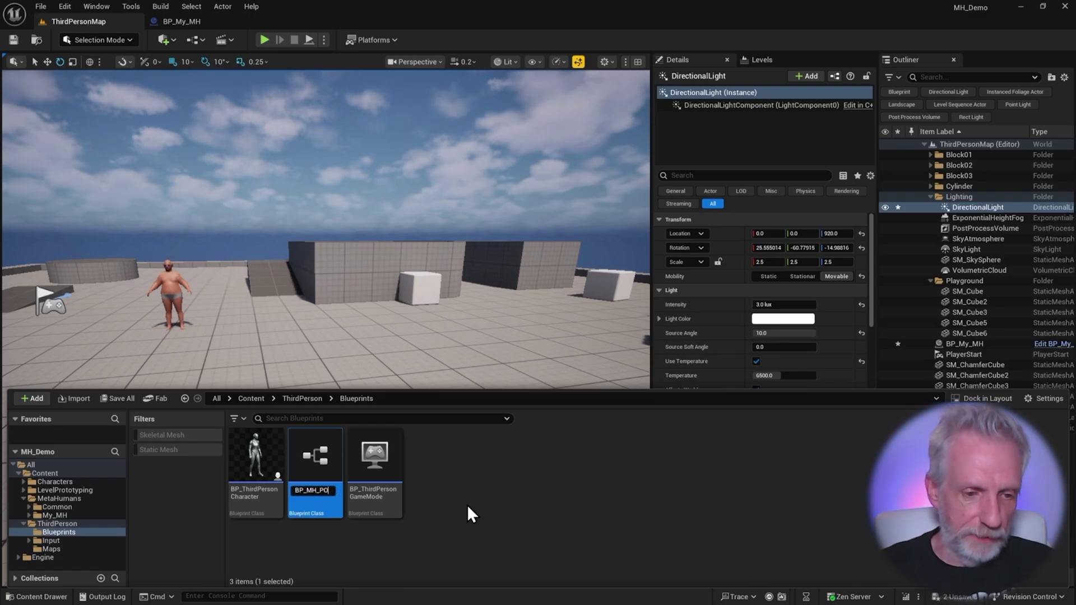
pyautogui.press('BackSpace')
pyautogui.write('layer')
pyautogui.press('Return')
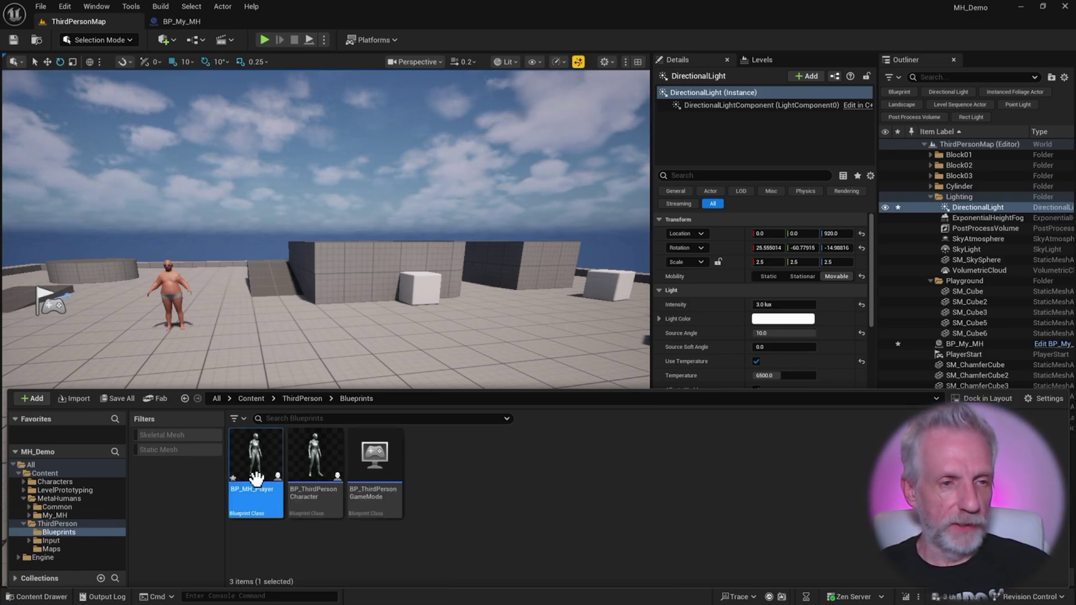
# Step: Set the pawn class of the world override game mode BP_ThirdPersonGameMode to BP_MH_Player
pyautogui.click(204, 39)
pyautogui.moveTo(241, 163)
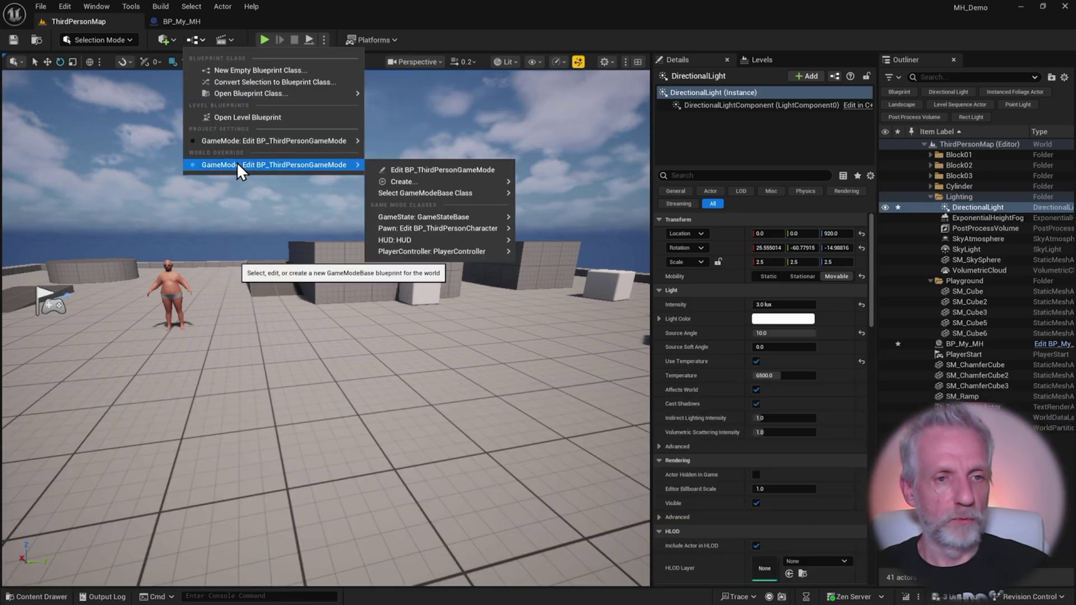
pyautogui.moveTo(463, 231)
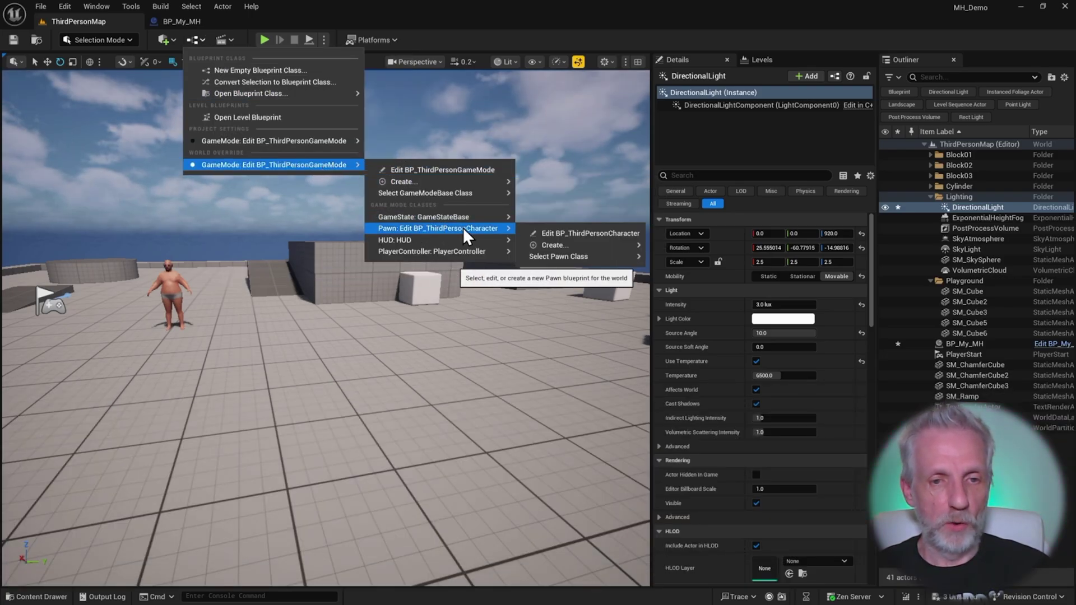
pyautogui.moveTo(570, 258)
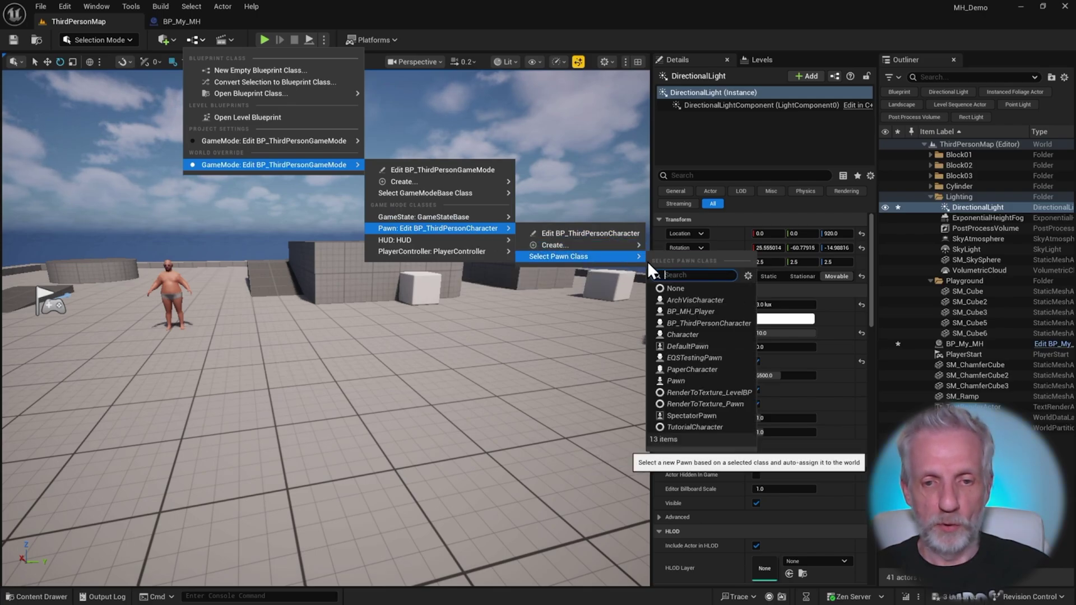
pyautogui.click(708, 311)
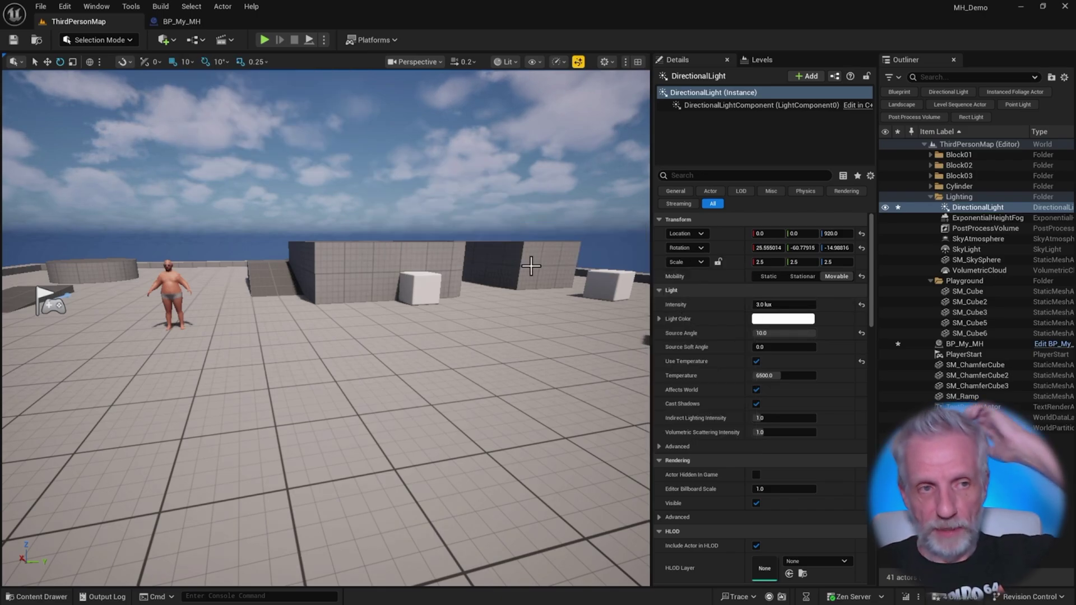
# Step: Play the level briefly with the BP_MH_Player pawn, running it forward and back, and stop the session
pyautogui.click(264, 39)
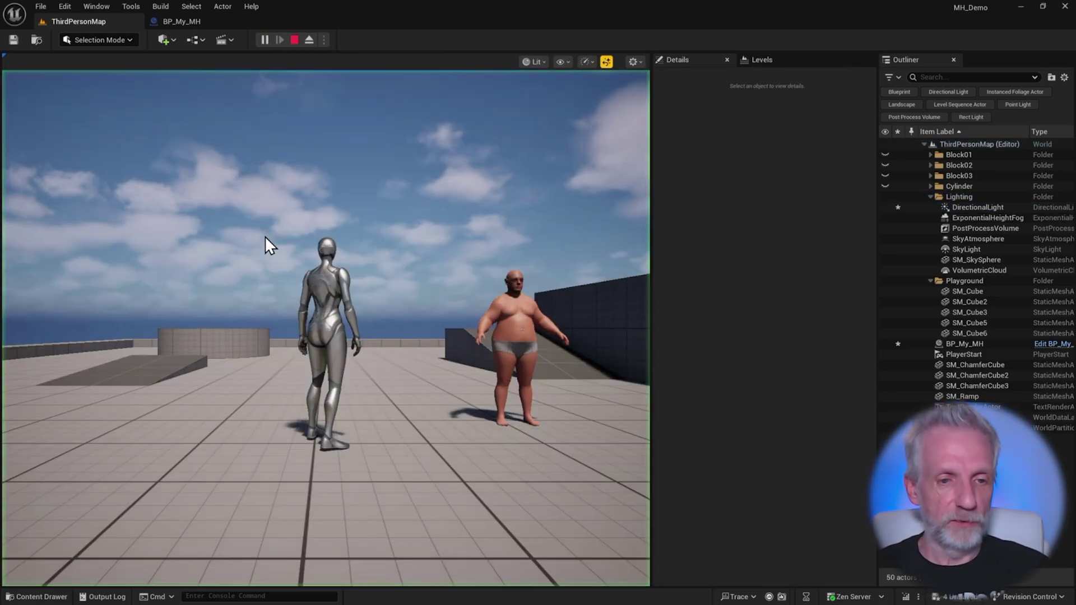
pyautogui.click(265, 236)
pyautogui.press('w')
pyautogui.press('s')
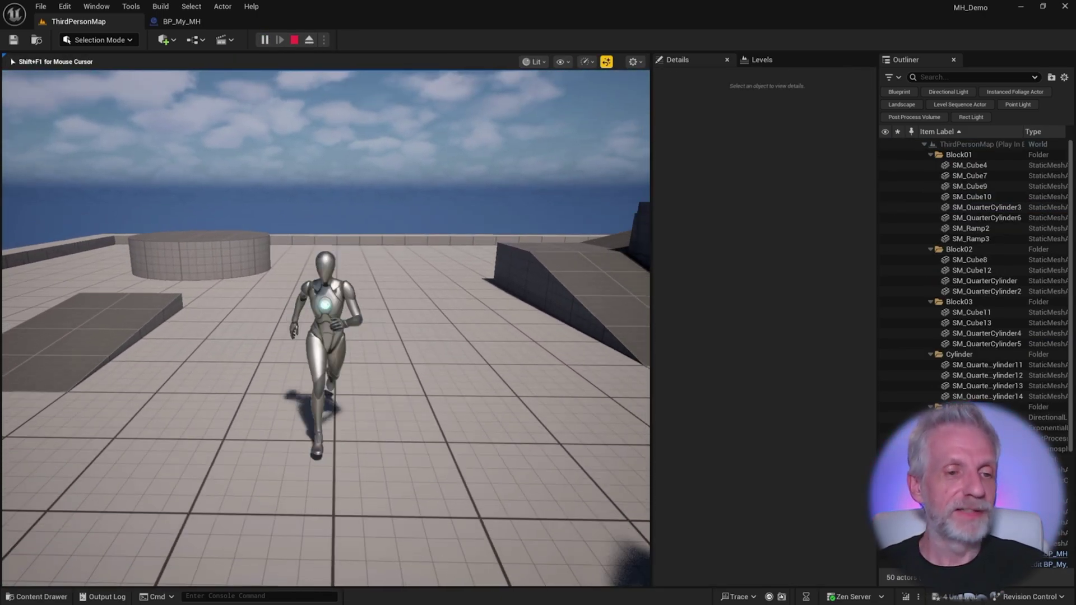
pyautogui.press('Escape')
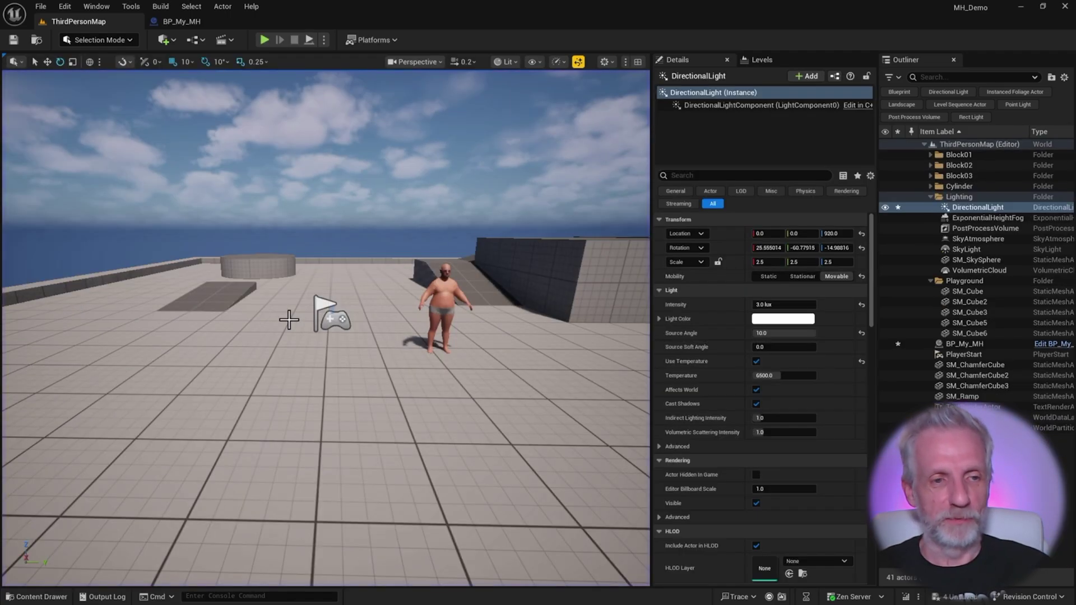
# Step: Open the BP_MH_Player blueprint and dock it in the main editor window alongside BP_My_MH
pyautogui.hotkey('ctrl', 'space')
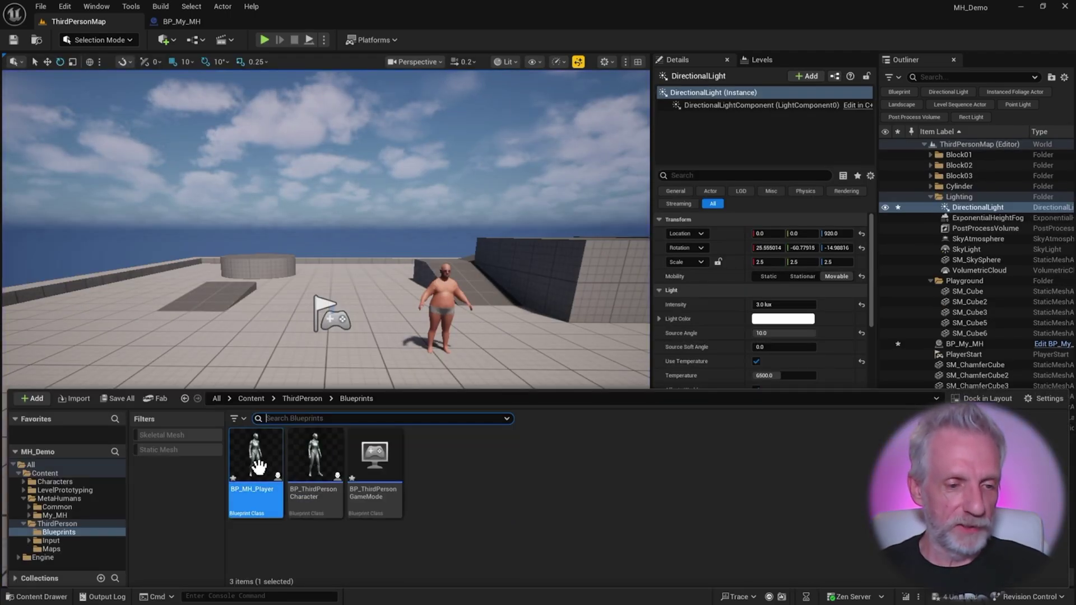
pyautogui.doubleClick(256, 465)
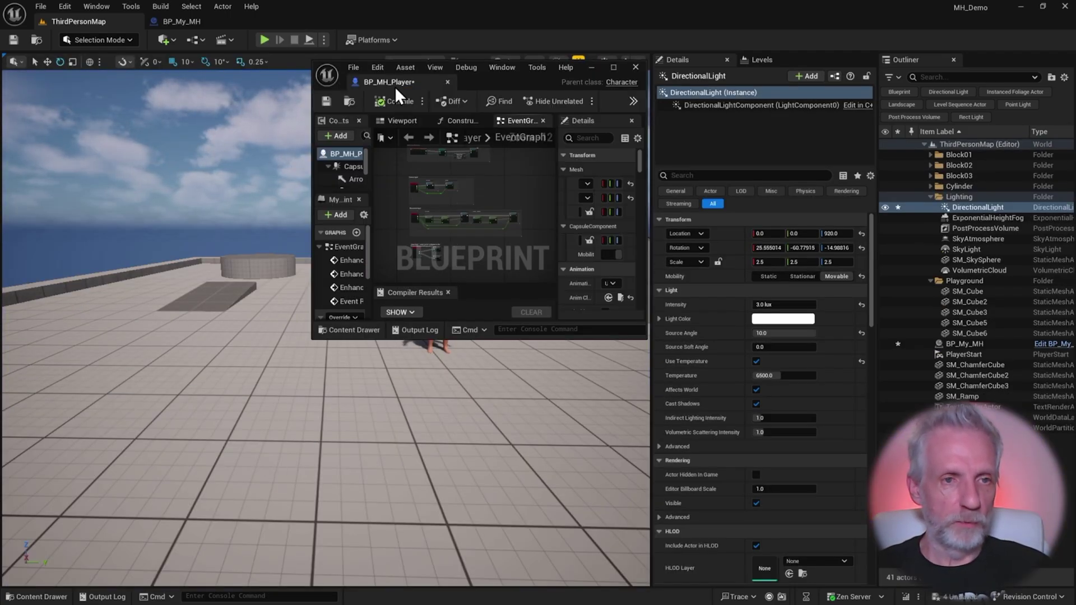
pyautogui.moveTo(394, 86); pyautogui.dragTo(276, 22)
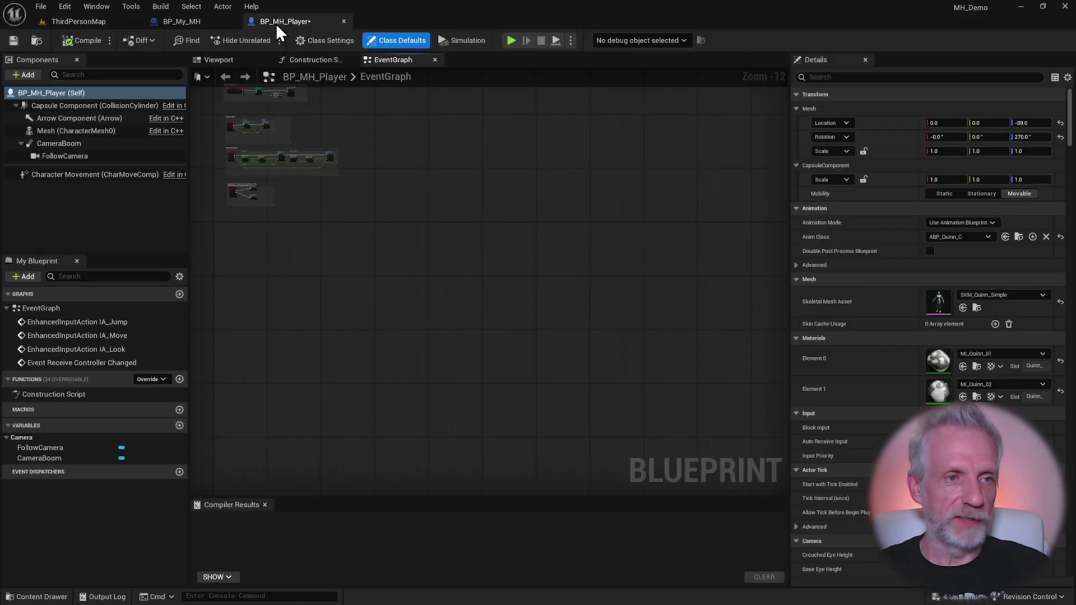
pyautogui.click(208, 23)
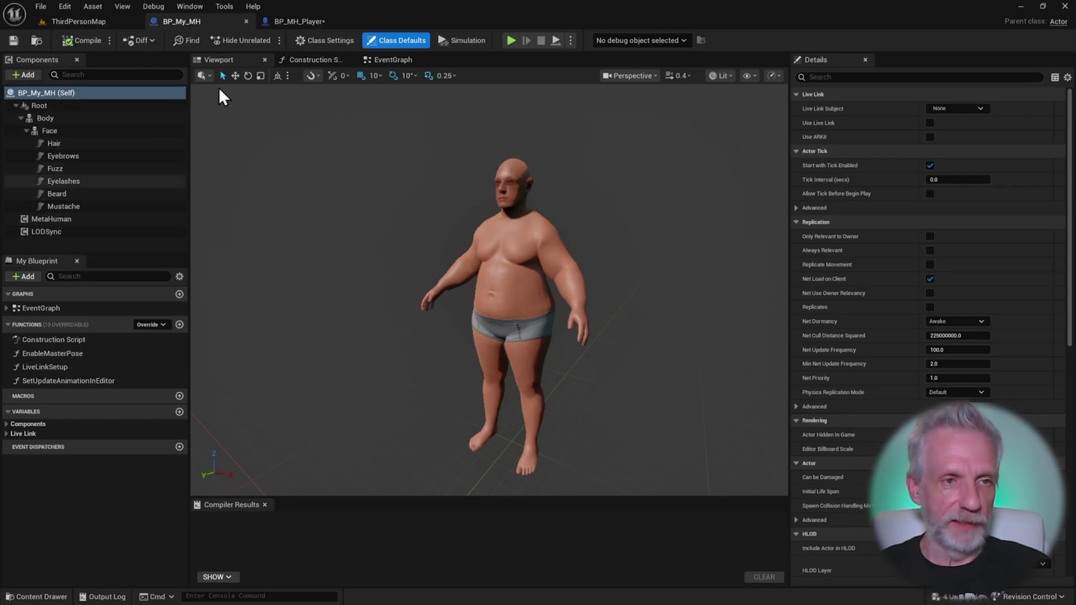
pyautogui.click(295, 25)
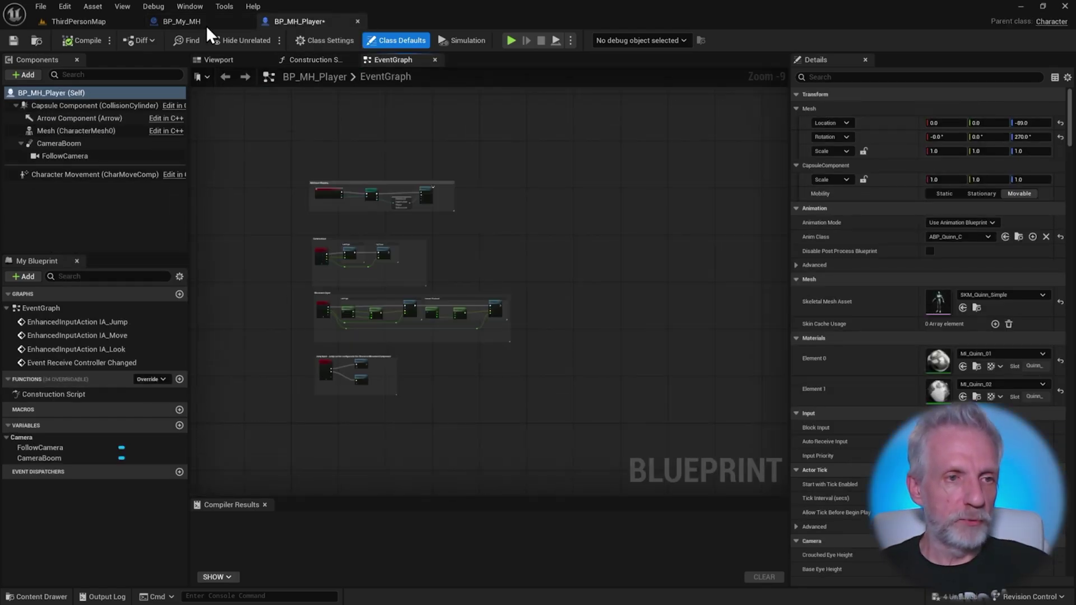
# Step: Move the FollowCamera closer to the mannequin in BP_MH_Player, to location 210, 0, 30
pyautogui.click(219, 60)
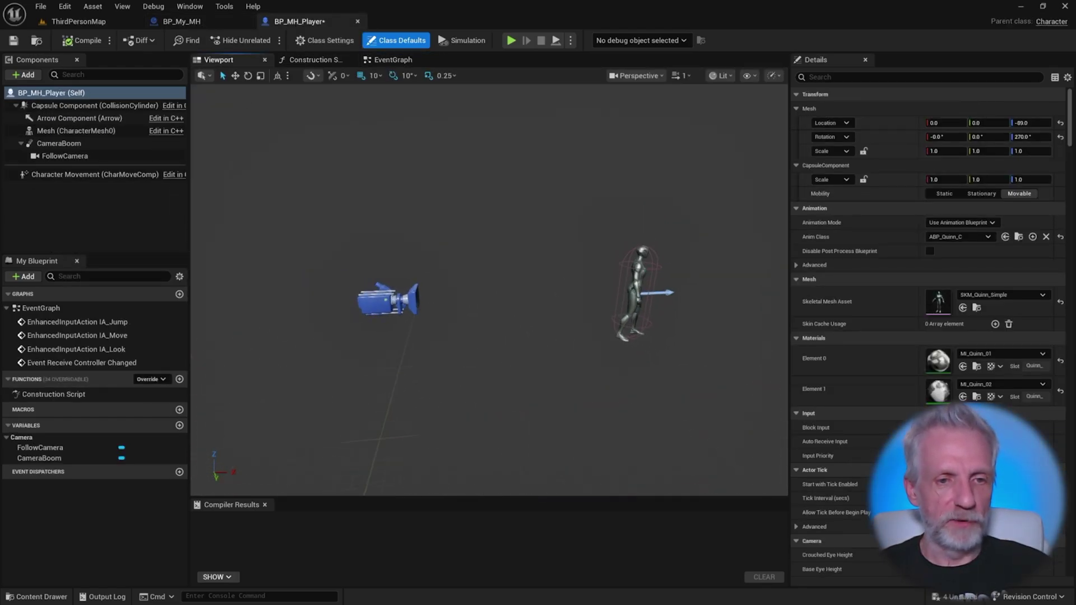
pyautogui.click(438, 320)
pyautogui.moveTo(440, 312); pyautogui.dragTo(559, 293)
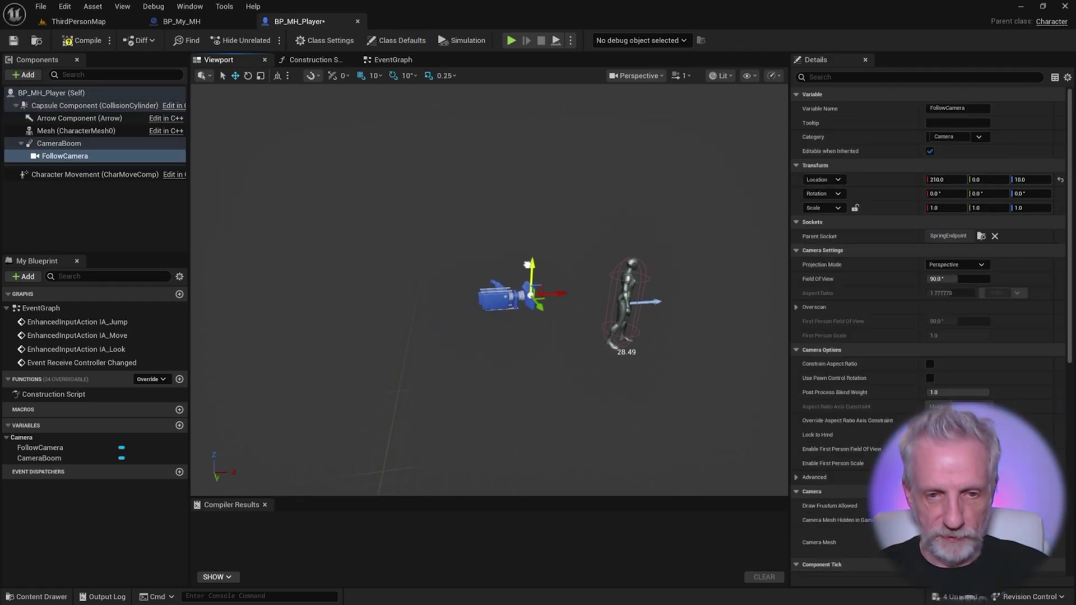
# Step: Play ThirdPersonMap to test the new camera position, run the mannequin toward the camera, and stop the session
pyautogui.click(80, 23)
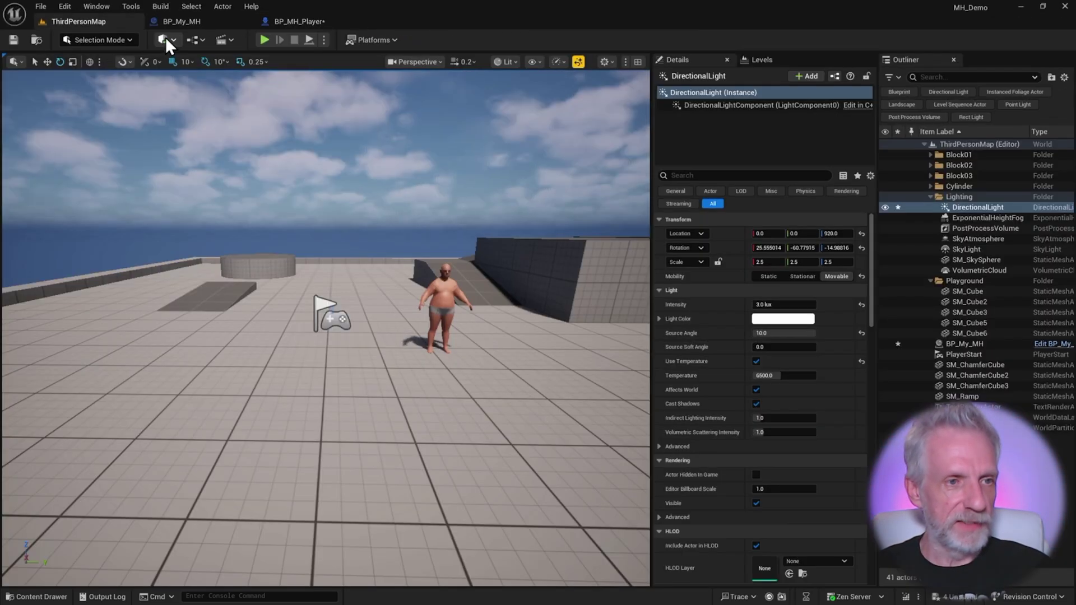
pyautogui.click(261, 39)
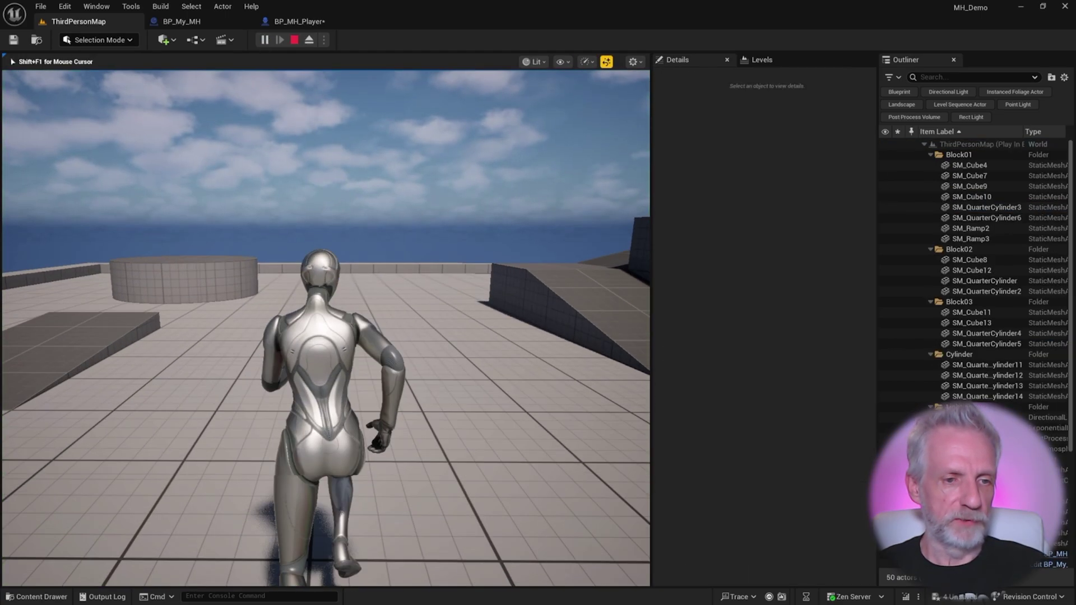
pyautogui.press('s')
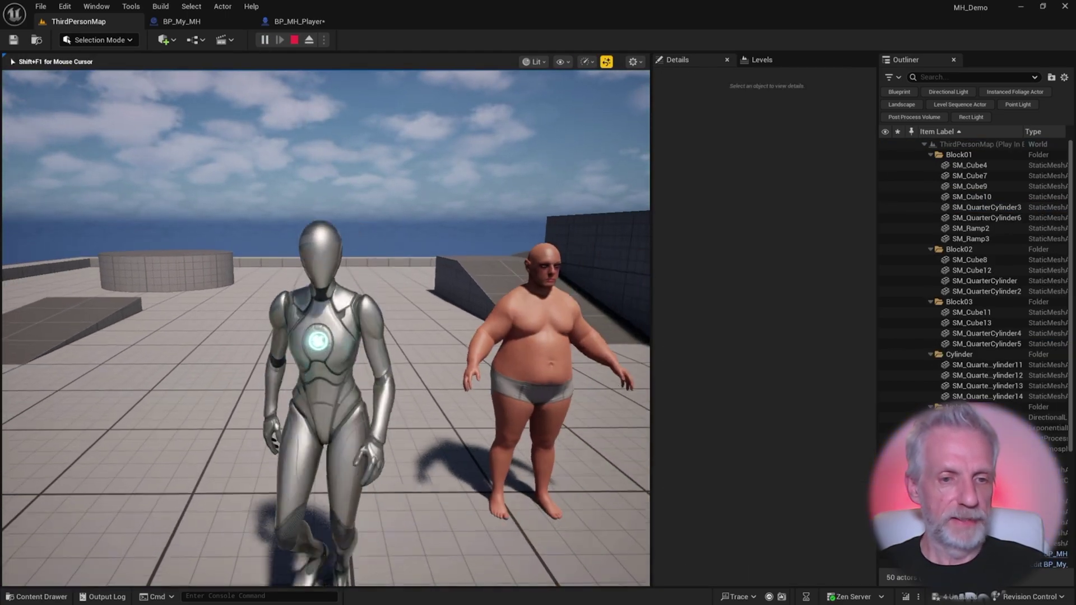
pyautogui.hotkey('shift', 'F1')
pyautogui.press('Escape')
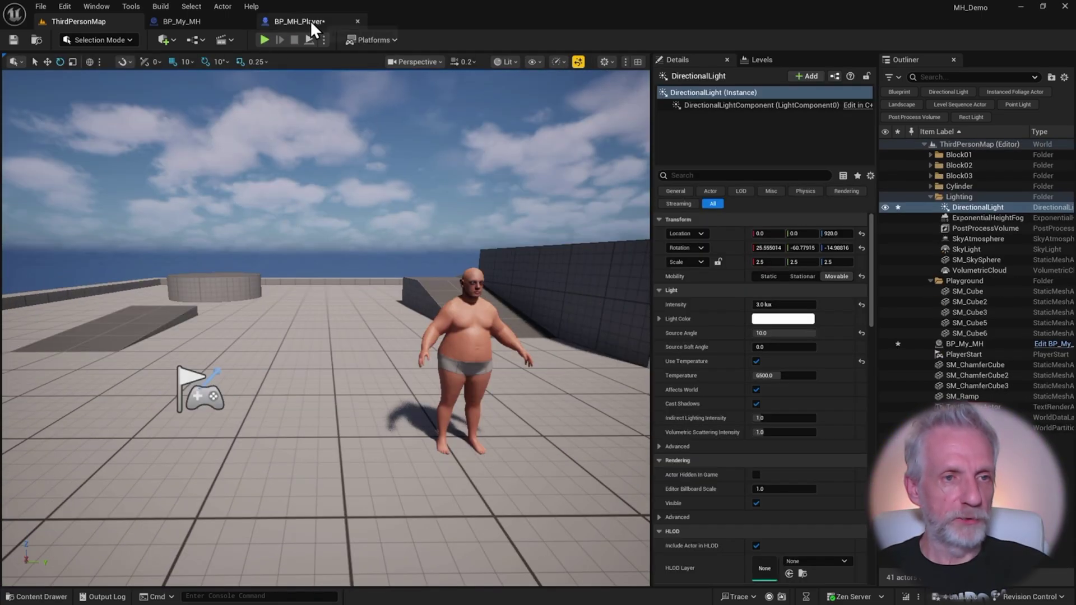
# Step: Review the camera and mannequin setup, the event graph and the construction script of BP_MH_Player
pyautogui.click(310, 21)
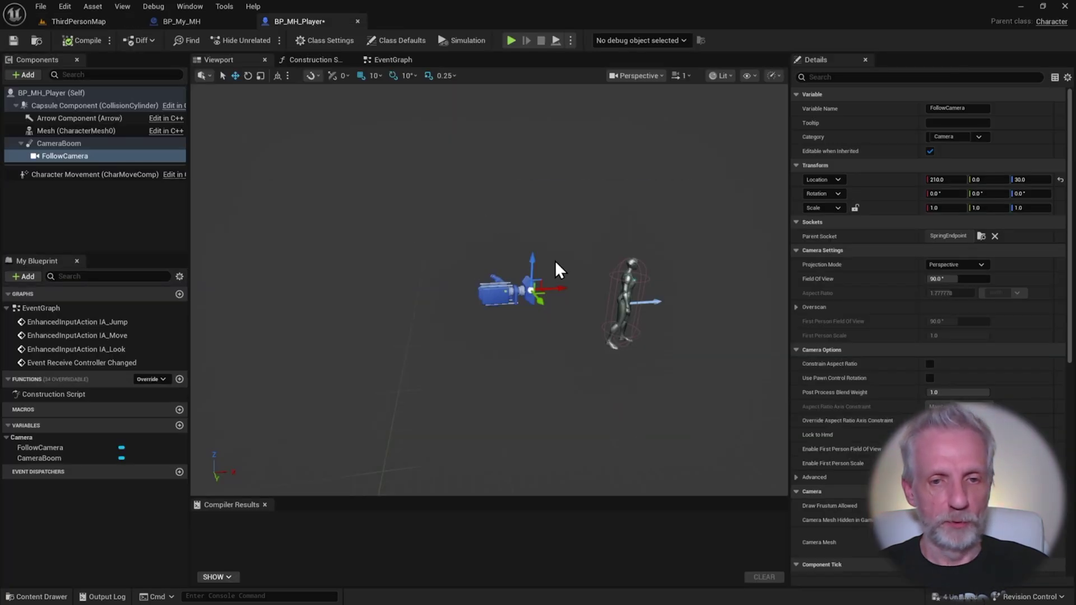
pyautogui.moveTo(554, 260); pyautogui.dragTo(460, 269, button='right')
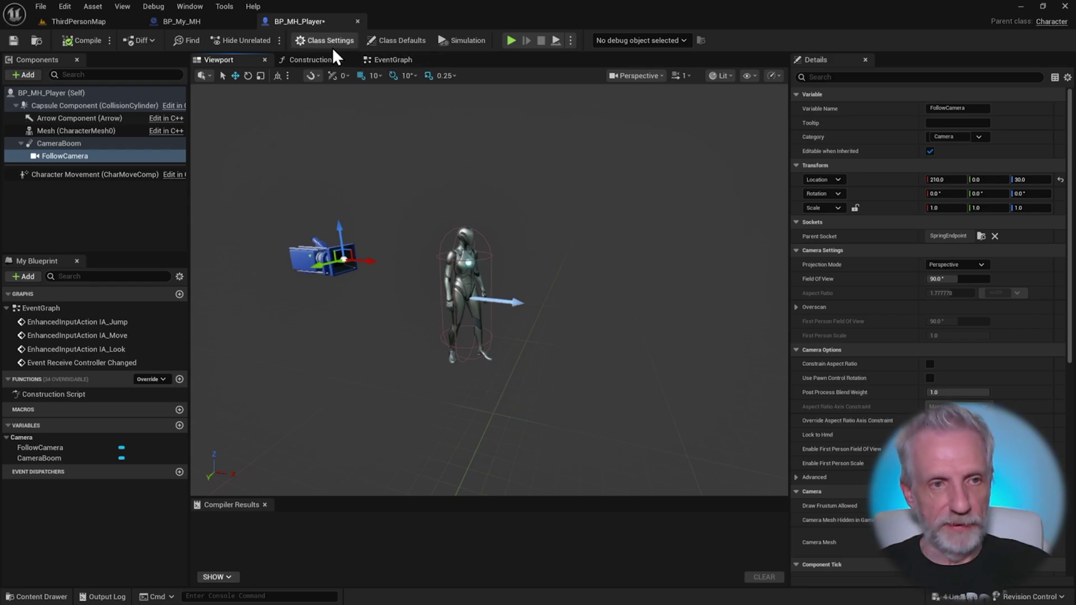
pyautogui.click(392, 59)
pyautogui.scroll(1, 499, 241)
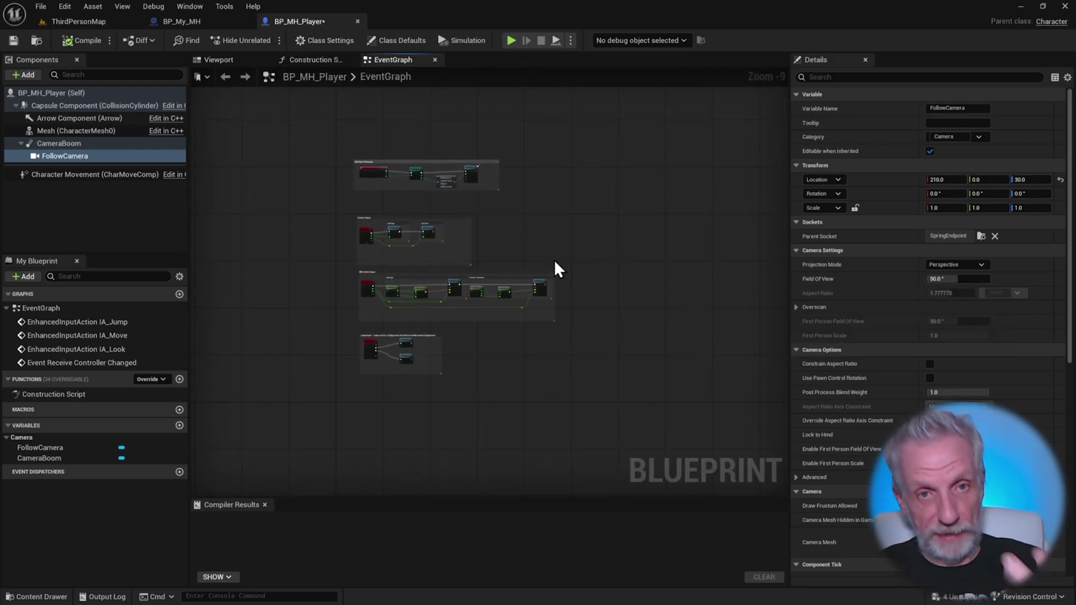
pyautogui.click(312, 59)
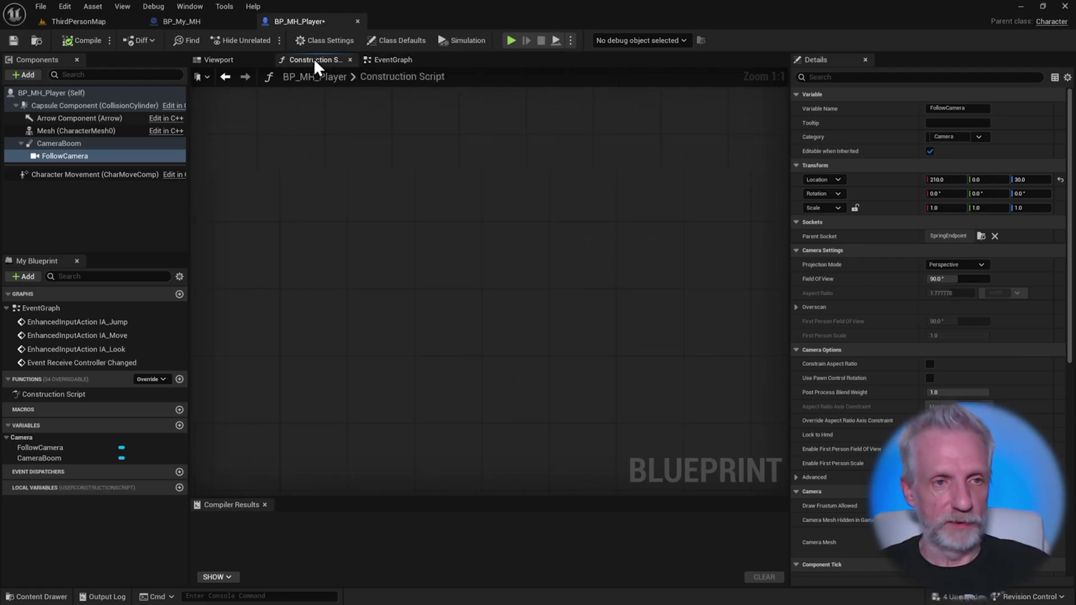
pyautogui.moveTo(444, 235); pyautogui.dragTo(331, 216, button='right')
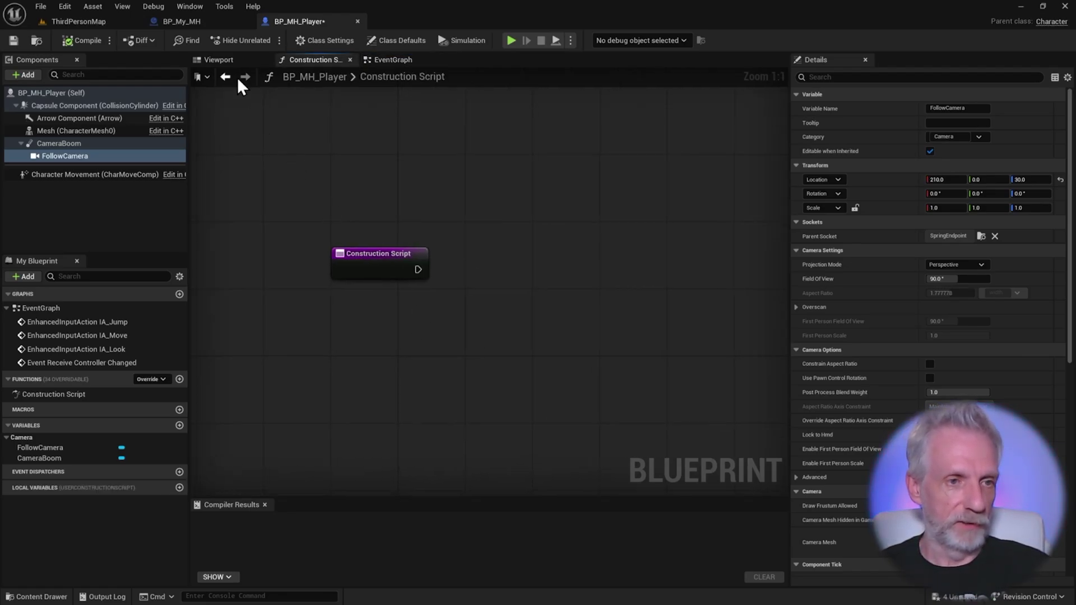
pyautogui.click(228, 60)
pyautogui.scroll(2, 476, 270)
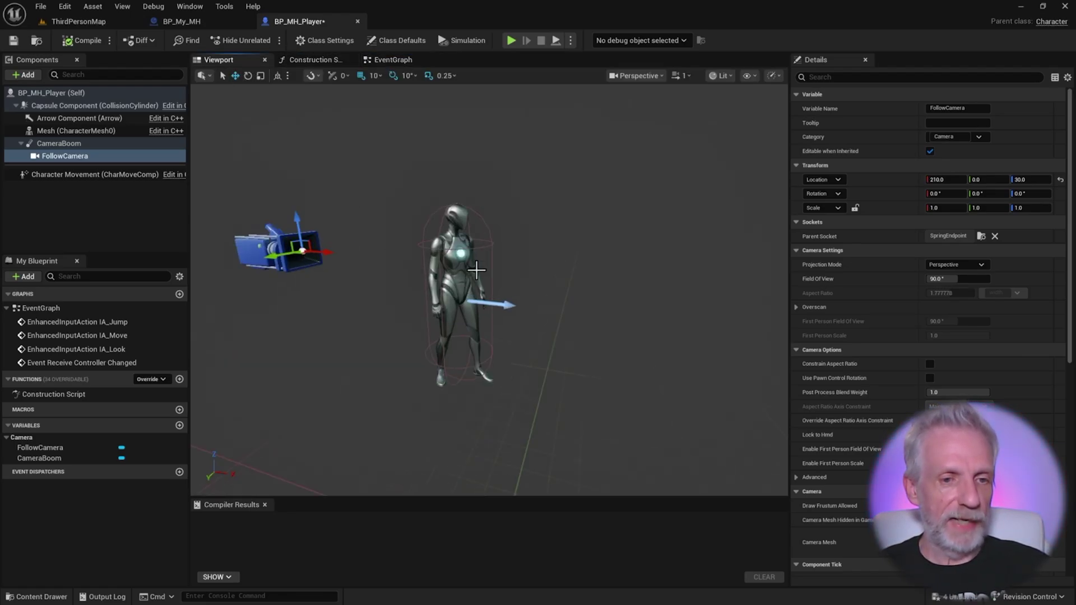
# Step: Add a Skeletal Mesh component under Mesh (CharacterMesh0) in BP_MH_Player and name it MH Body
pyautogui.click(73, 131)
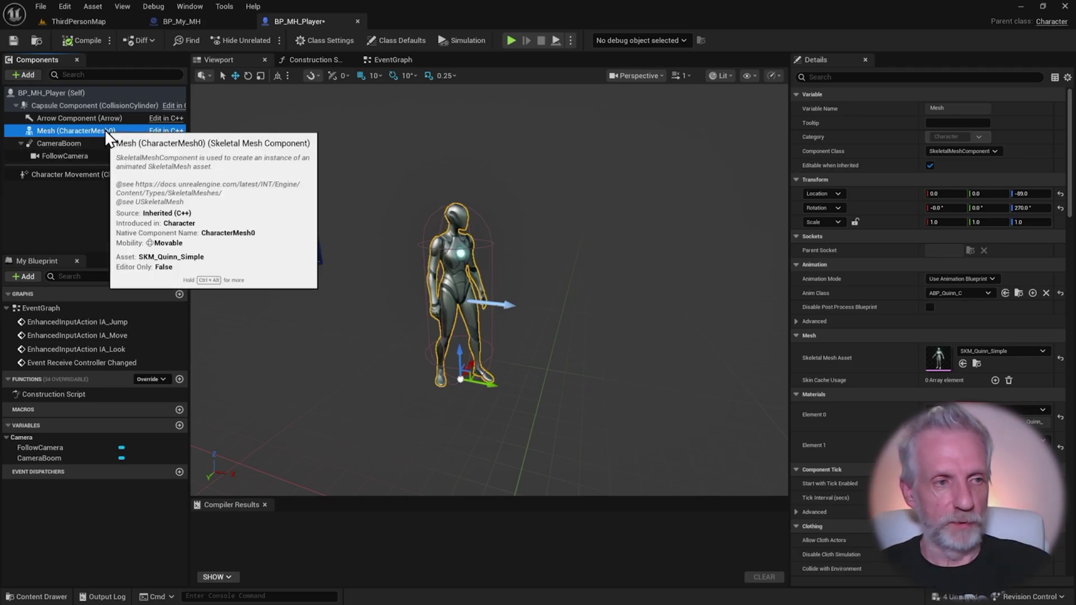
pyautogui.click(34, 76)
pyautogui.write('ske')
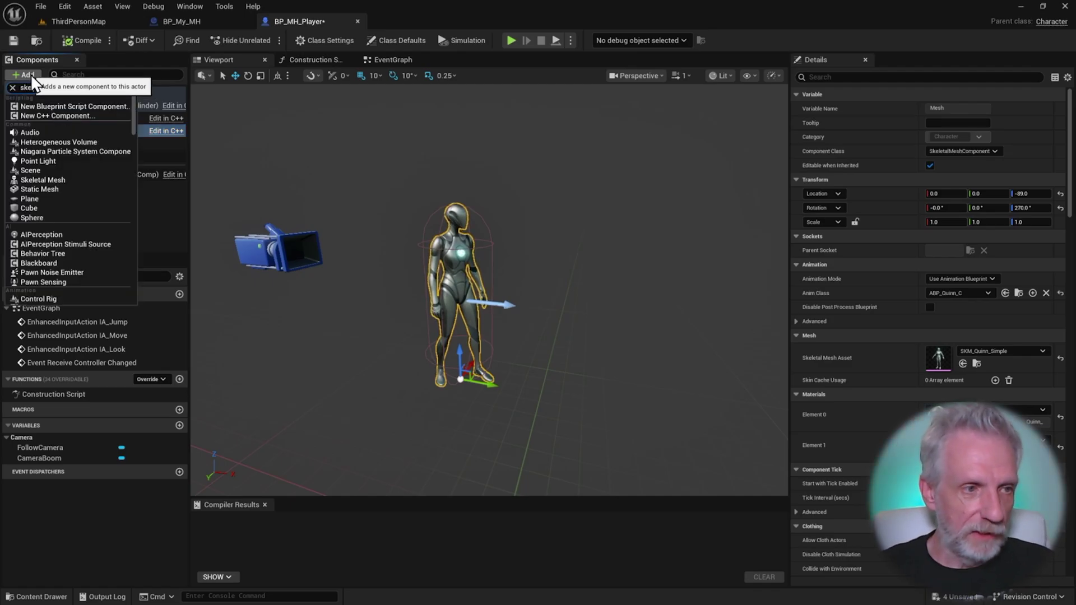
pyautogui.write('l')
pyautogui.click(62, 141)
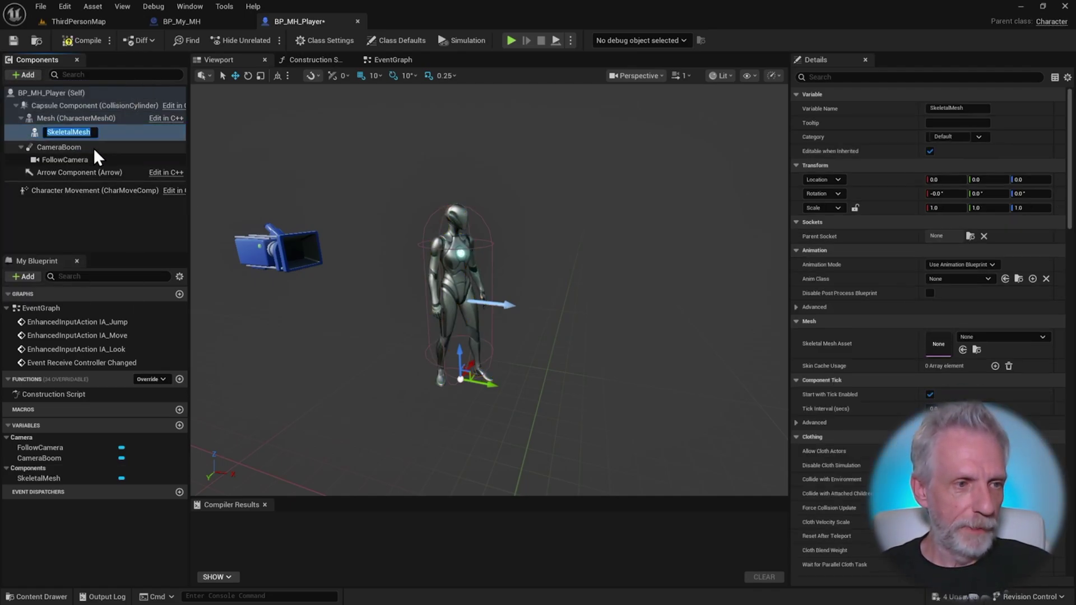
pyautogui.write('MH Body')
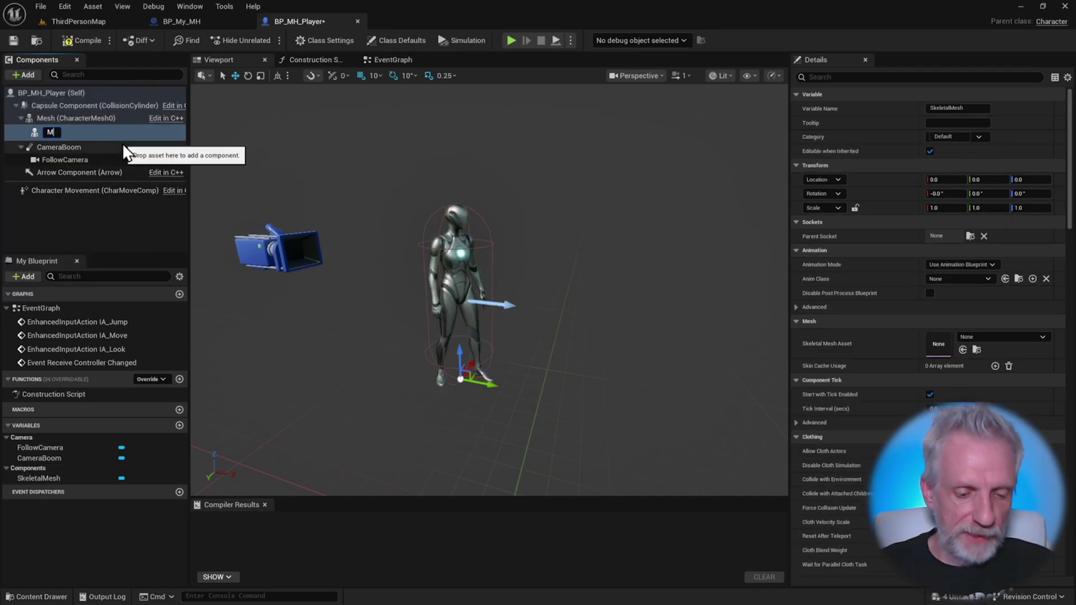
pyautogui.press('Return')
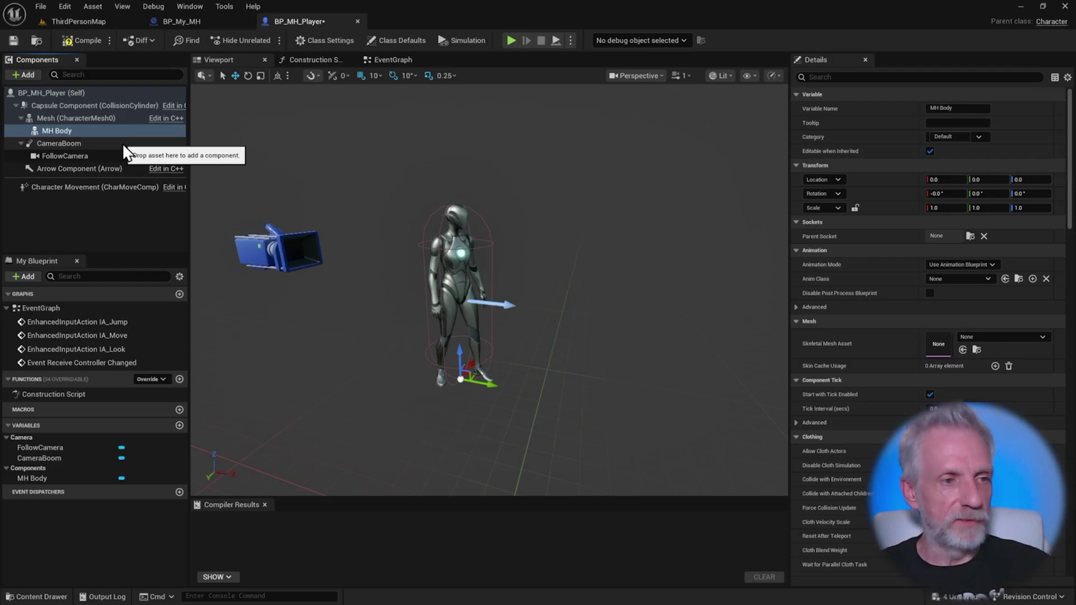
pyautogui.click(78, 117)
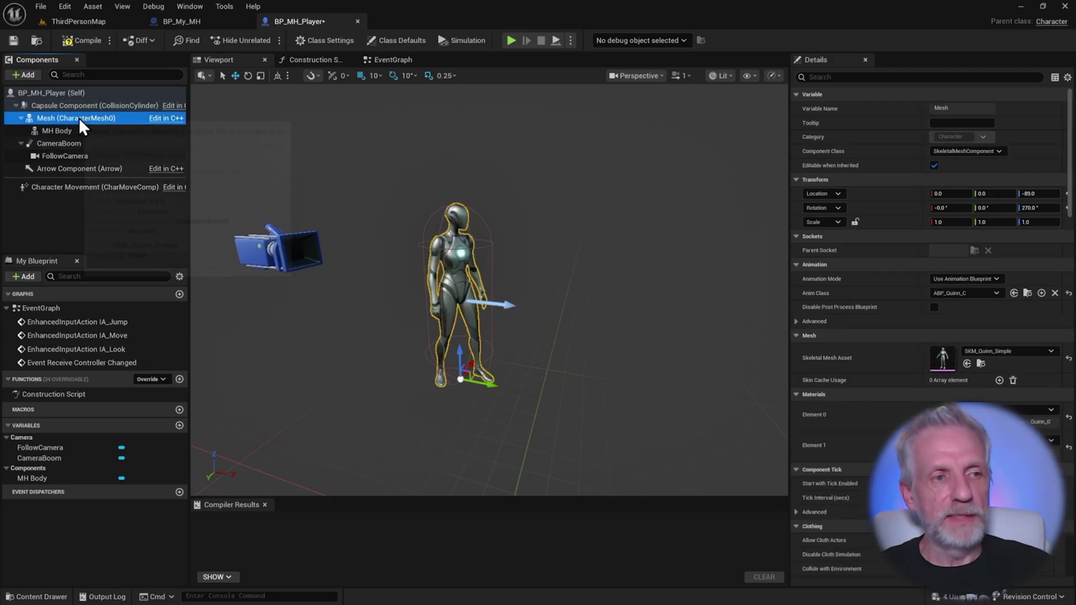
pyautogui.moveTo(450, 280)
pyautogui.mouseDown(button='right')
pyautogui.moveTo(423, 279)
pyautogui.moveTo(461, 278)
pyautogui.mouseUp(button='right')
pyautogui.scroll(3, 449, 280)
pyautogui.scroll(-3, 450, 279)
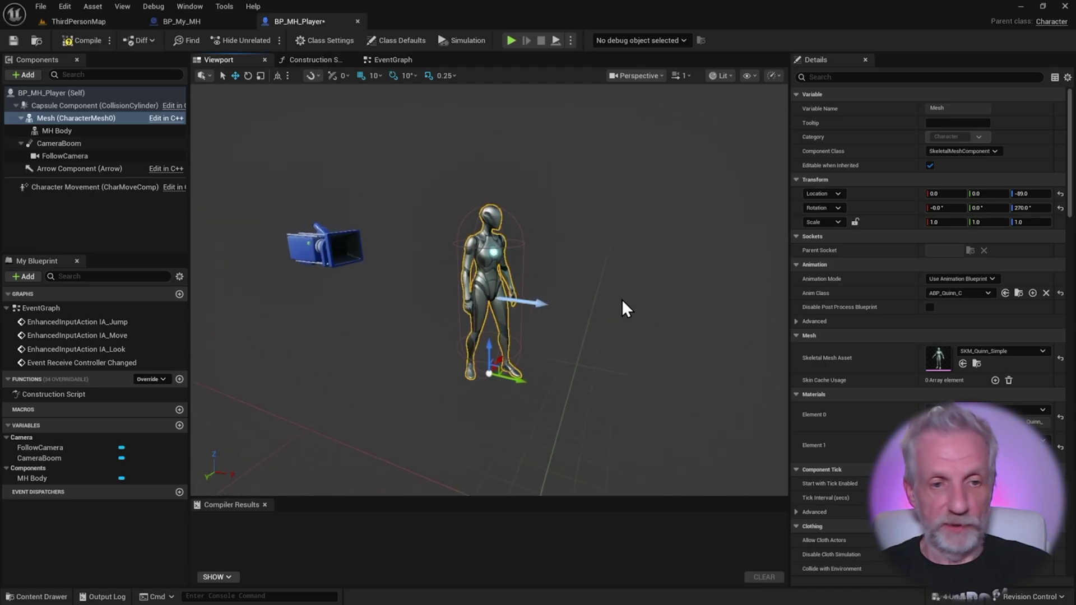
# Step: Locate the skeletal mesh asset My_MH_BodyMesh, used by the Body component of BP_My_MH, in the project content
pyautogui.click(78, 131)
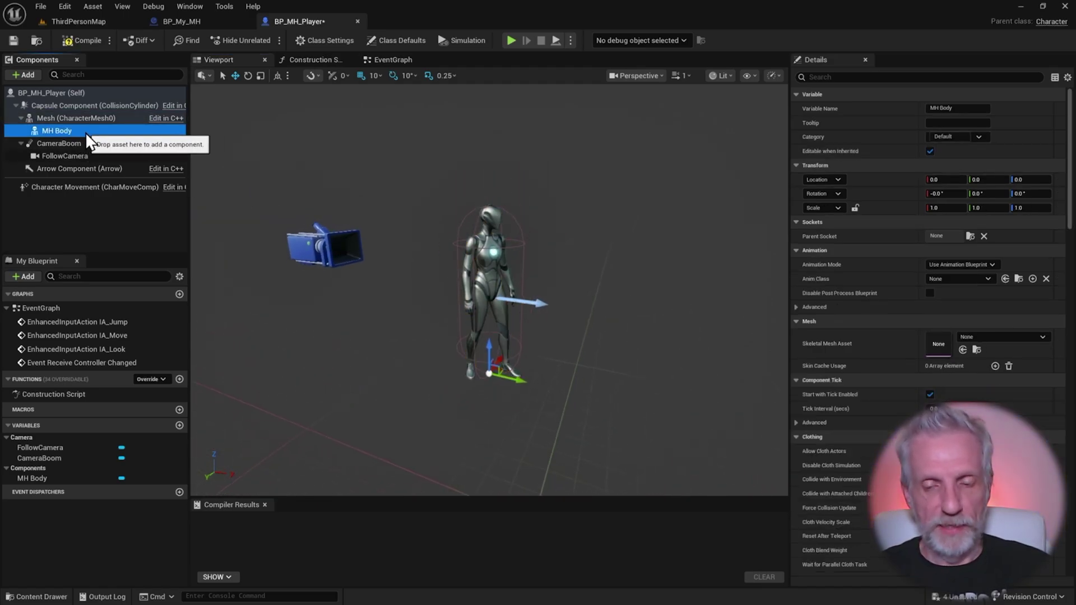
pyautogui.scroll(-2, 844, 322)
pyautogui.scroll(-1, 844, 318)
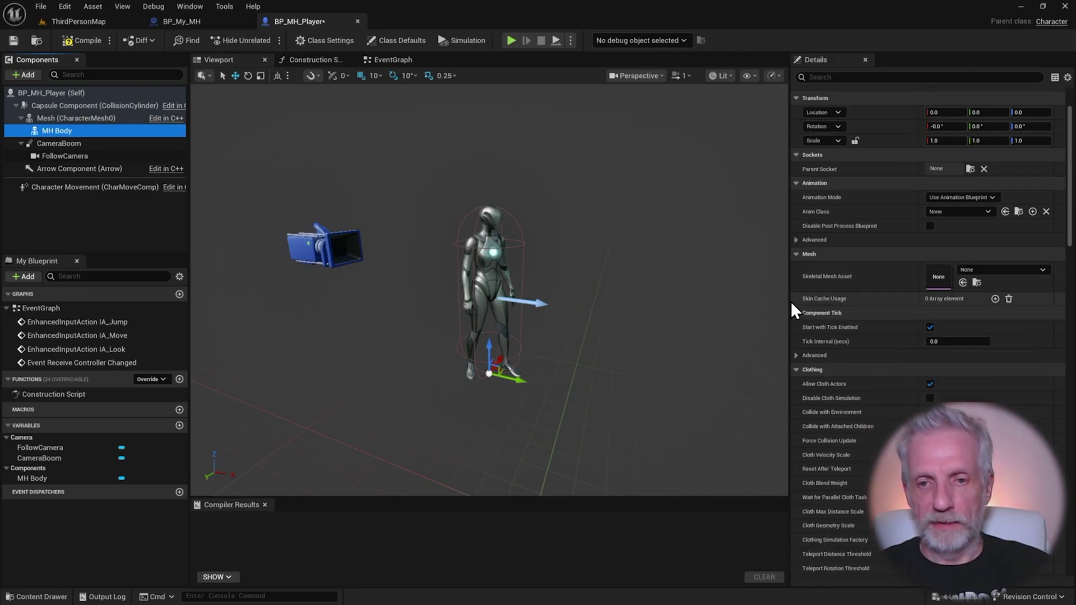
pyautogui.click(201, 24)
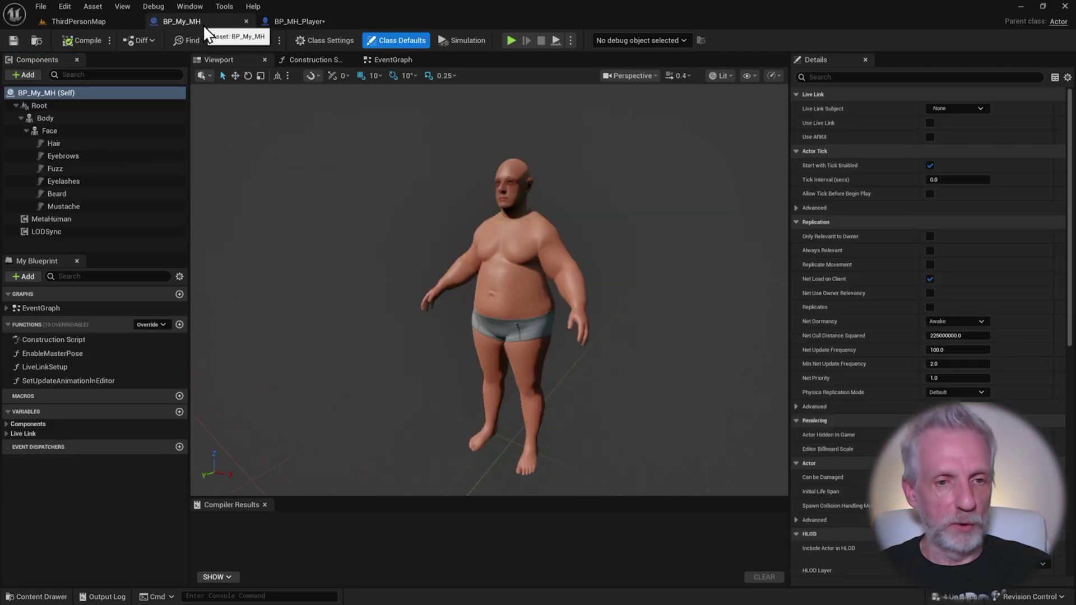
pyautogui.click(62, 118)
pyautogui.scroll(-3, 878, 303)
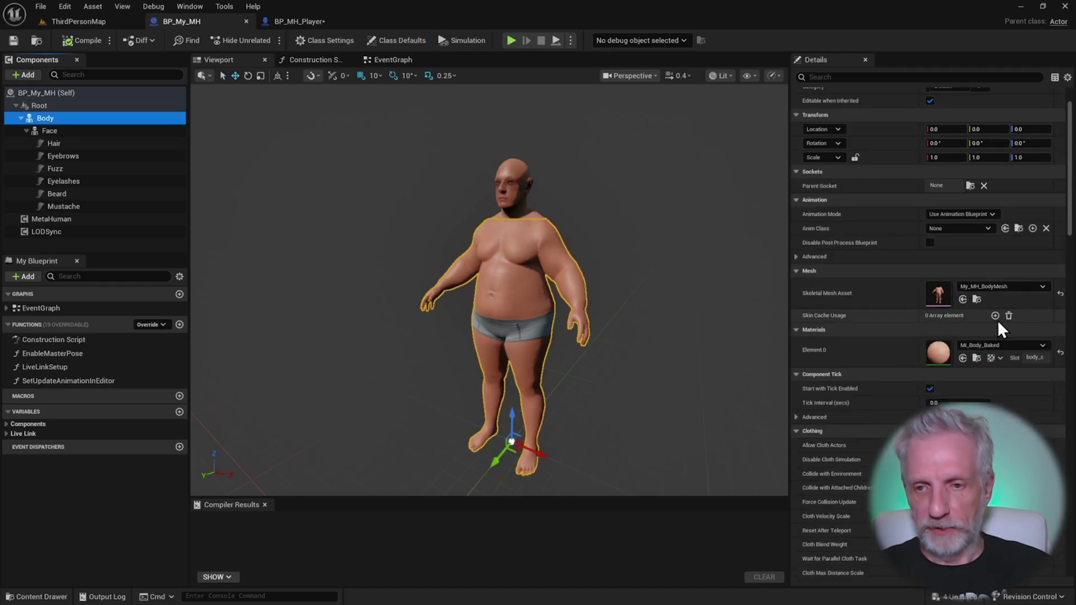
pyautogui.click(977, 299)
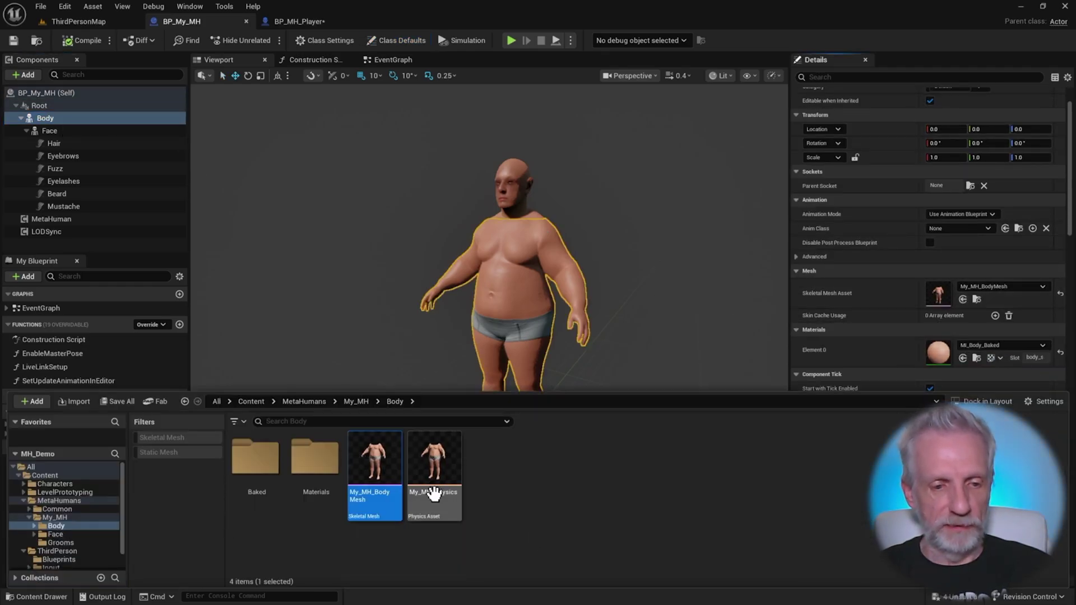
# Step: Assign My_MH_BodyMesh as the skeletal mesh asset of MH Body in BP_MH_Player and inspect it against the mannequin
pyautogui.click(301, 18)
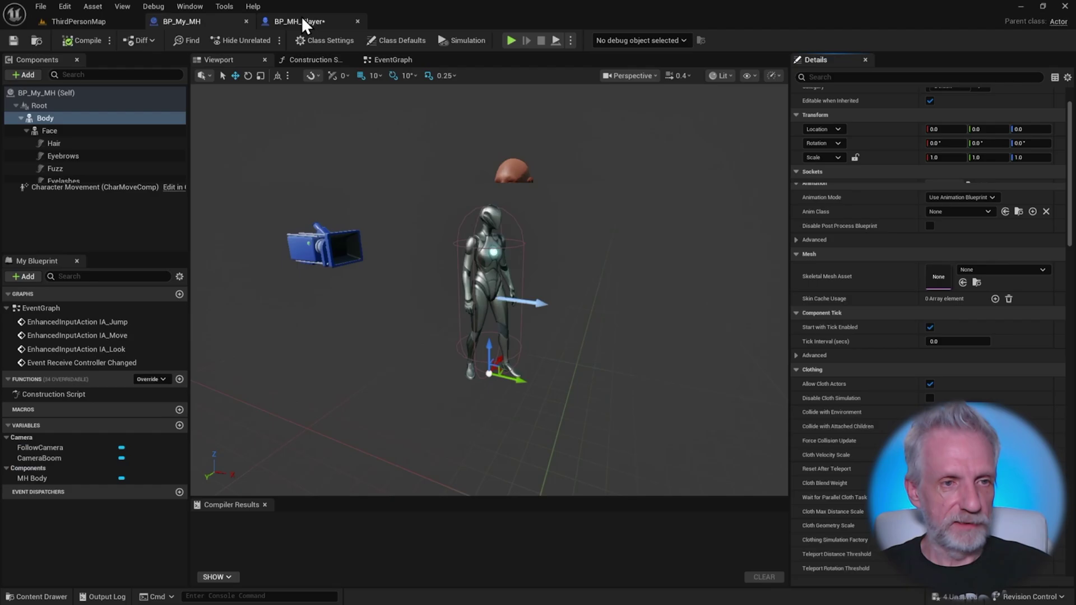
pyautogui.click(962, 283)
pyautogui.moveTo(560, 292); pyautogui.dragTo(302, 236, button='right')
pyautogui.scroll(-1, 489, 290)
pyautogui.scroll(-3, 313, 246)
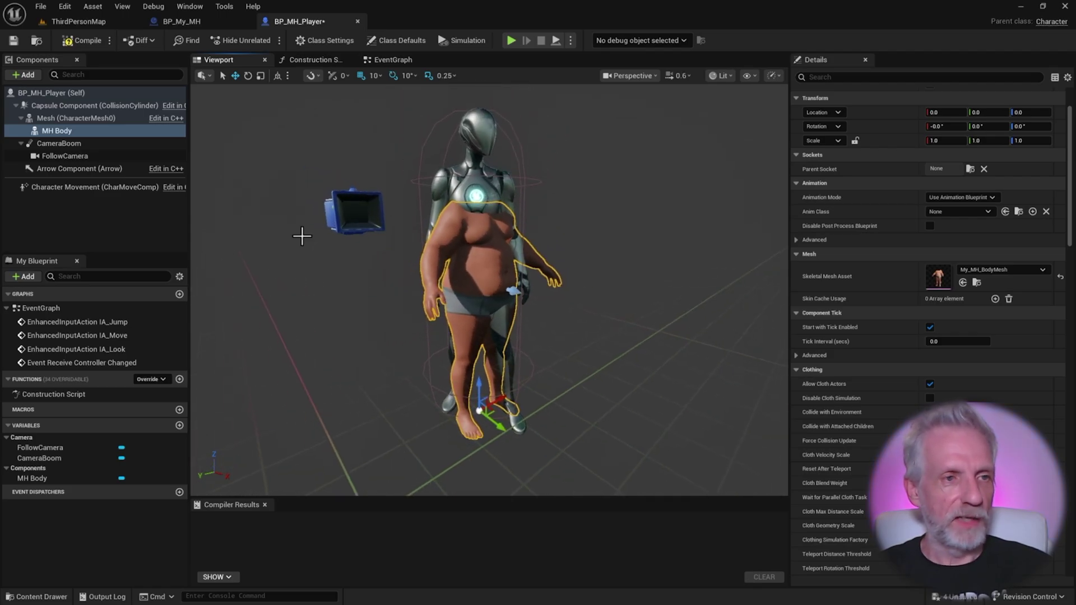
# Step: Select the Face component in BP_My_MH to check which skeletal mesh asset it uses
pyautogui.click(214, 23)
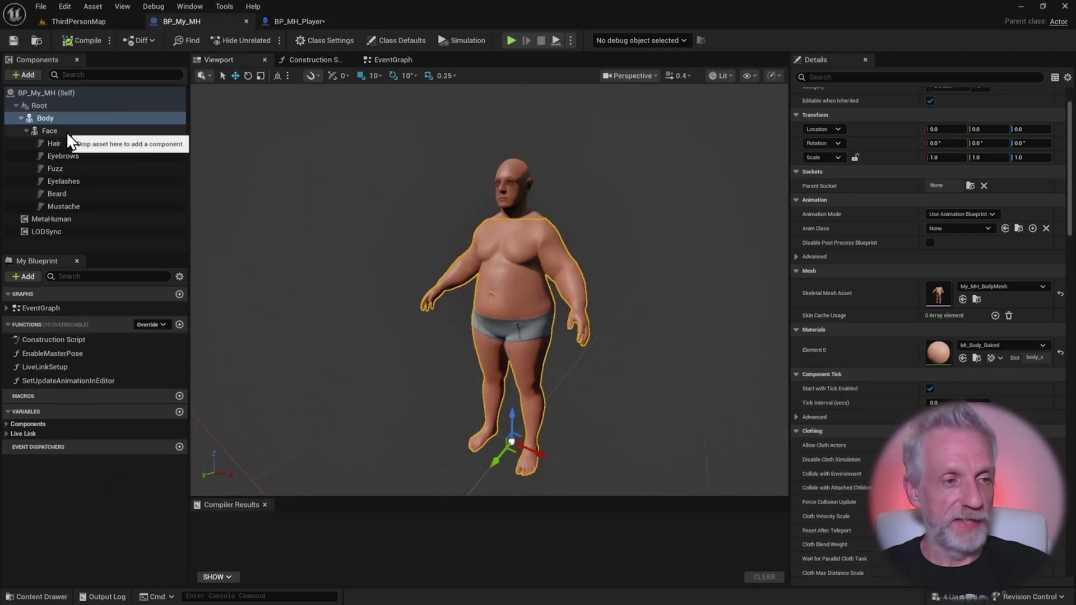
pyautogui.click(66, 131)
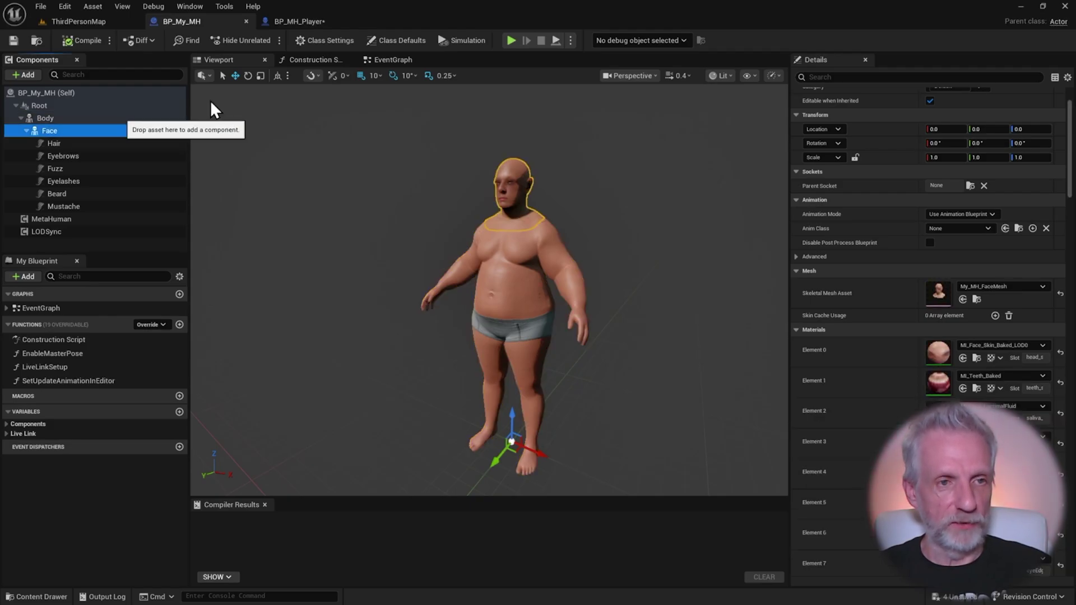
pyautogui.click(296, 22)
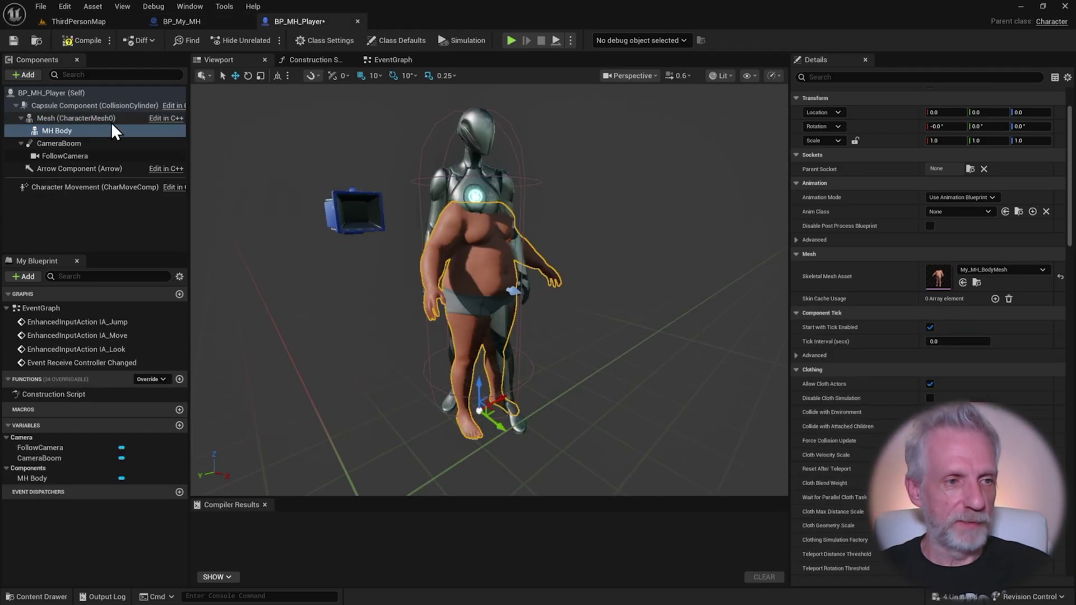
pyautogui.click(26, 72)
pyautogui.write('skel')
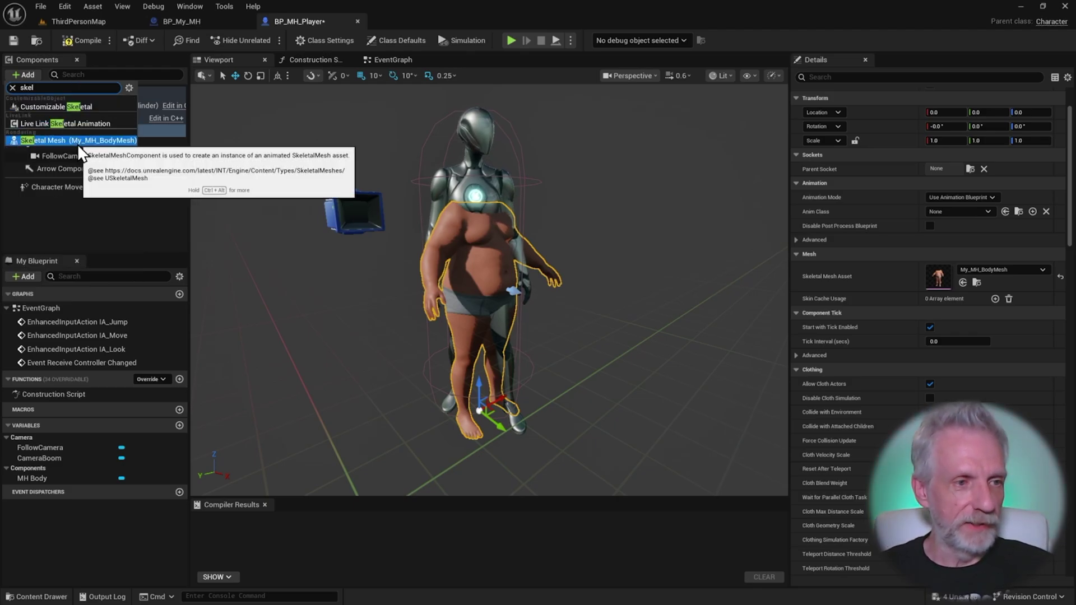
# Step: Locate My_MH_FaceMesh from the Face component of BP_My_MH and add it to BP_MH_Player as a Skeletal Mesh component under MH Body
pyautogui.click(202, 22)
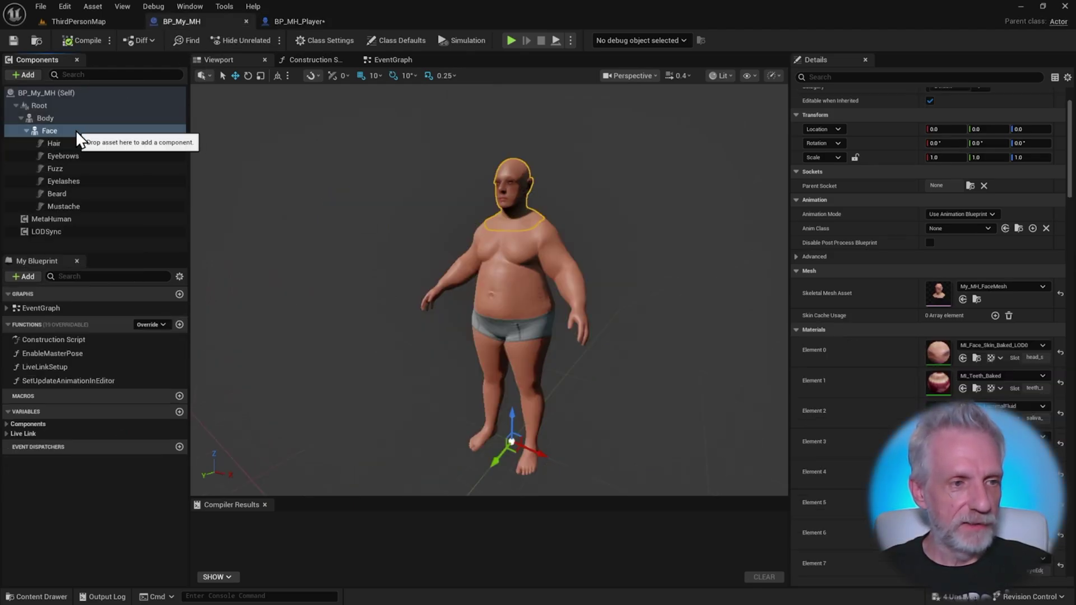
pyautogui.click(975, 299)
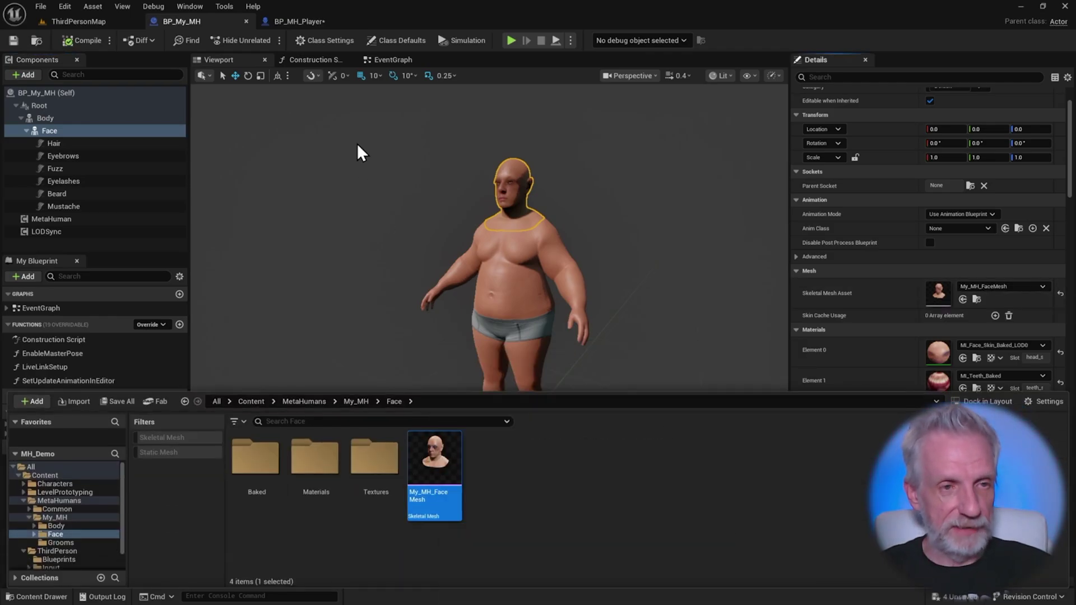
pyautogui.click(295, 22)
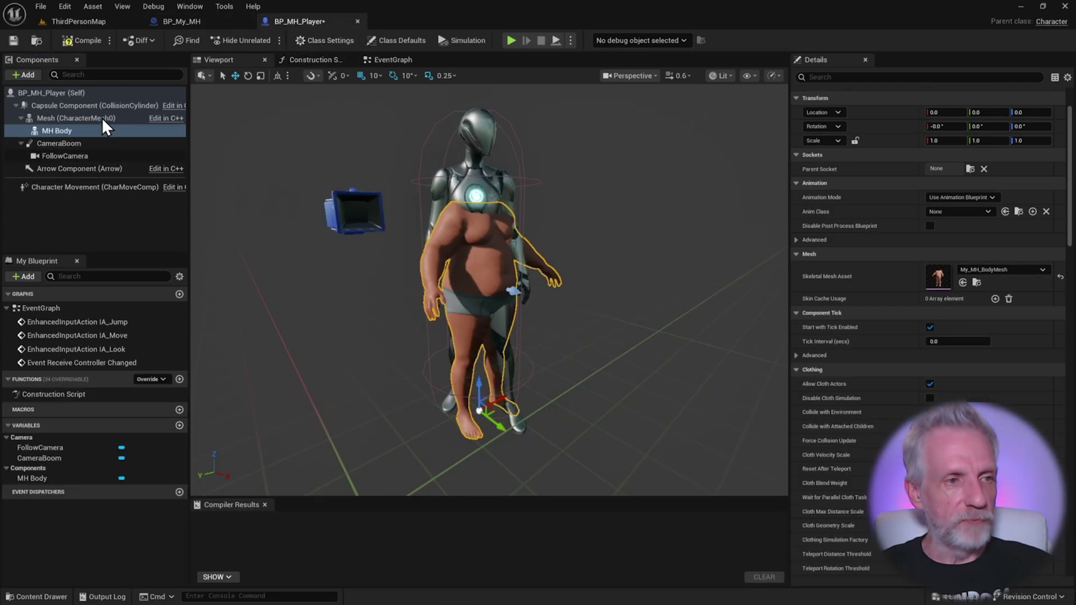
pyautogui.click(31, 75)
pyautogui.write('skel')
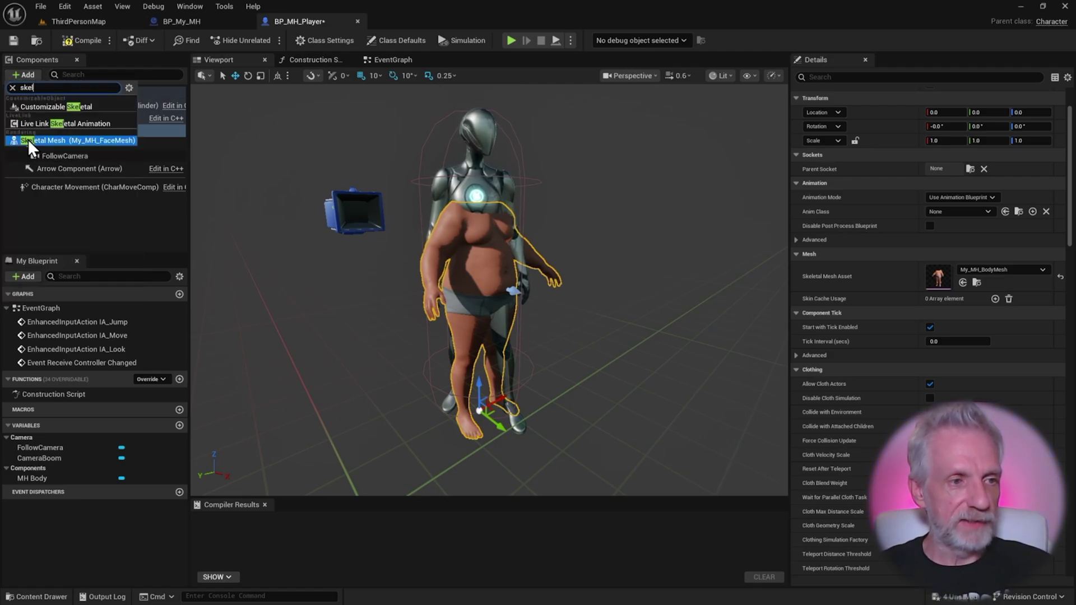
pyautogui.click(120, 142)
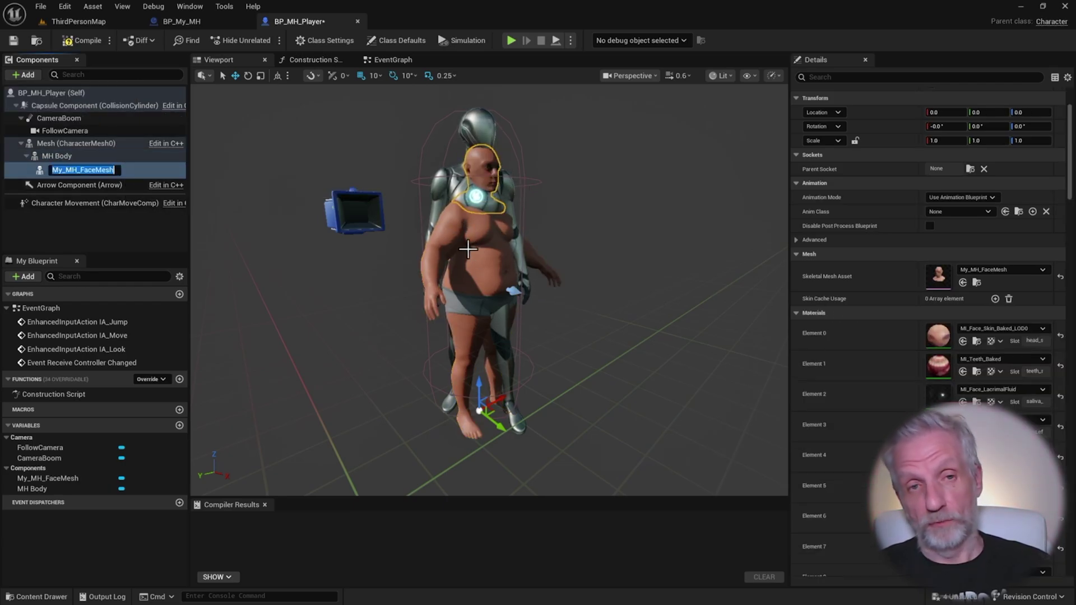
# Step: Examine the Hair, Eyebrows and Eyelashes groom components under Face in BP_My_MH
pyautogui.click(226, 23)
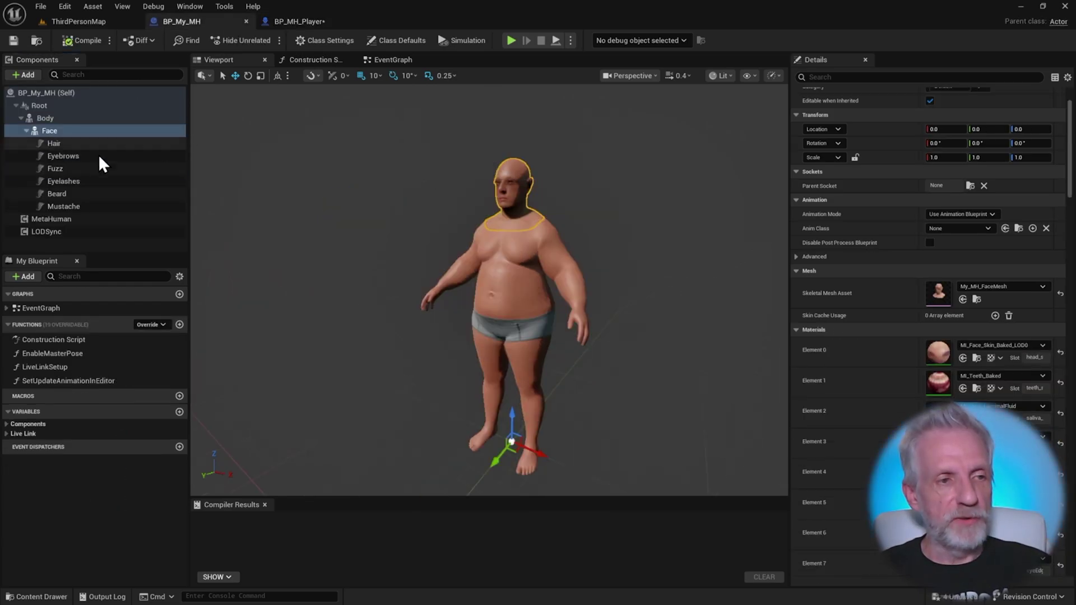
pyautogui.click(86, 143)
pyautogui.click(108, 156)
pyautogui.click(99, 183)
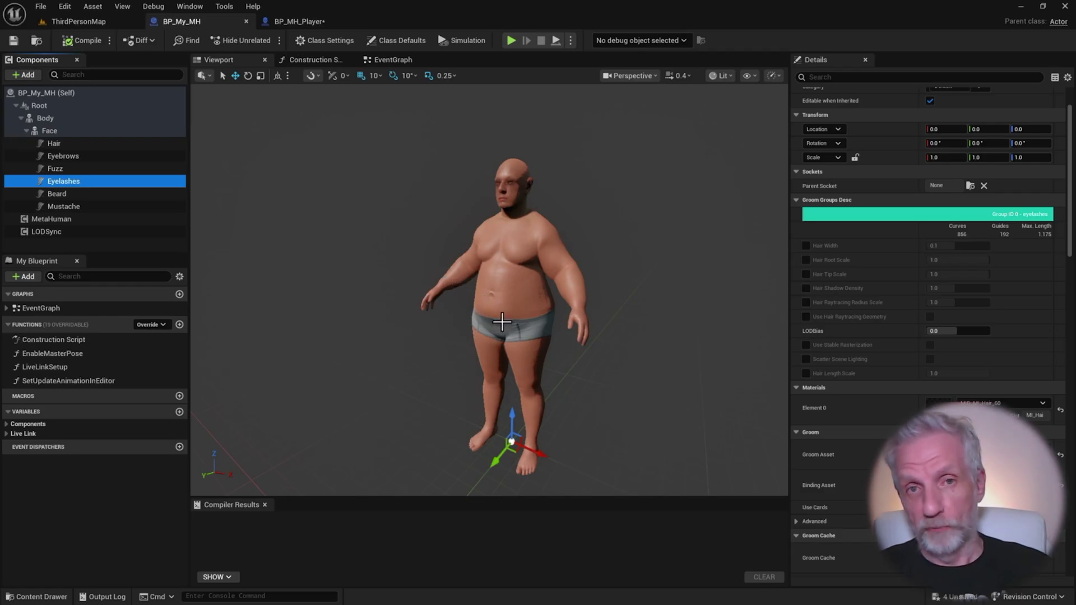
# Step: Create an IK Rig asset named IKR_MyMH in the MetaHumans/My_MH folder and save all unsaved assets
pyautogui.click(302, 21)
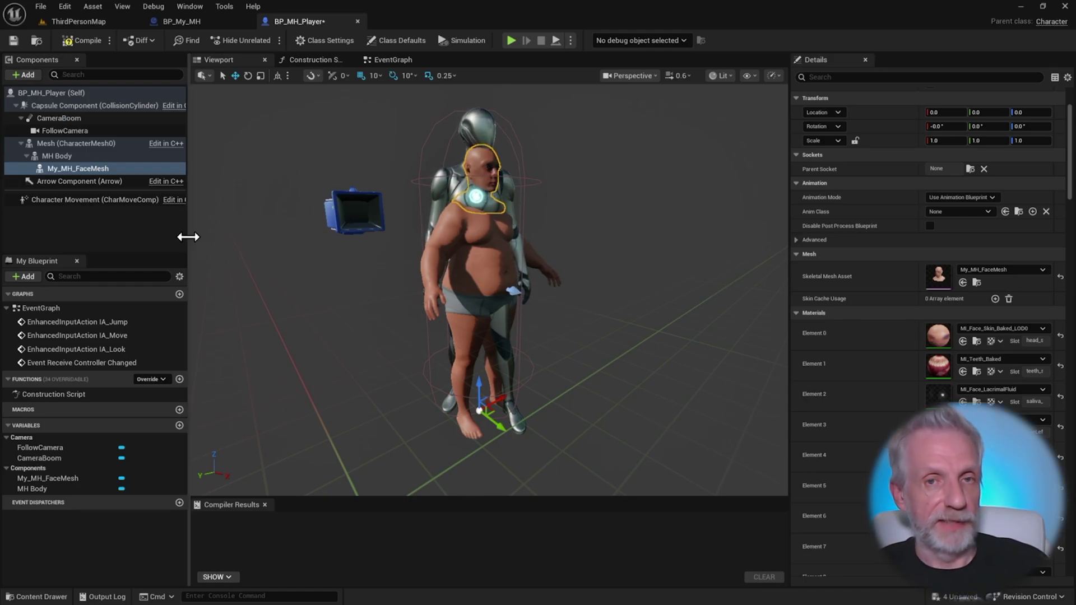
pyautogui.hotkey('ctrl', 'space')
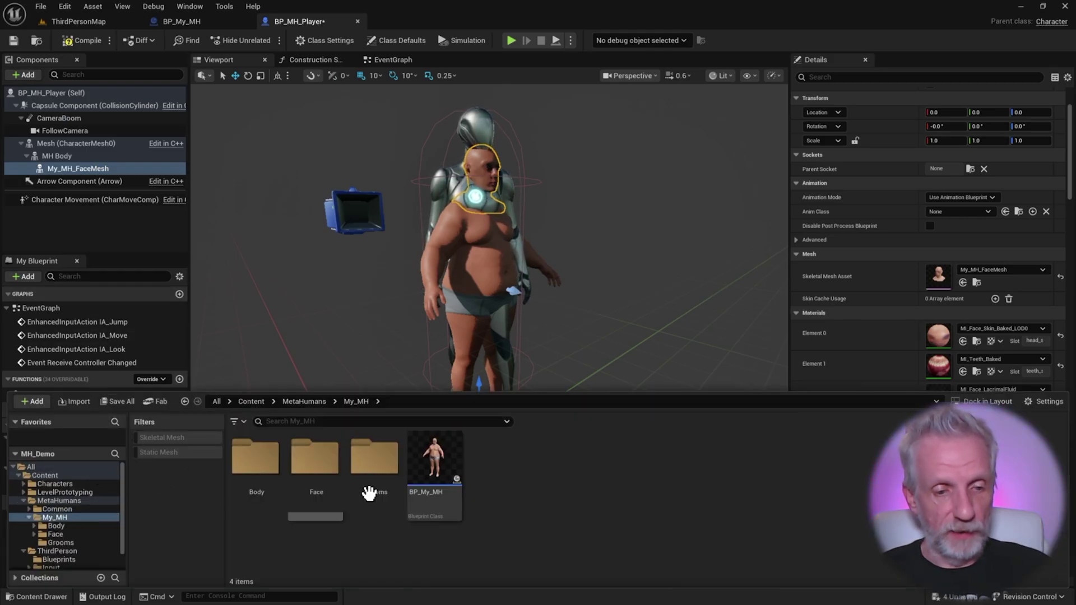
pyautogui.rightClick(542, 470)
pyautogui.moveTo(542, 471)
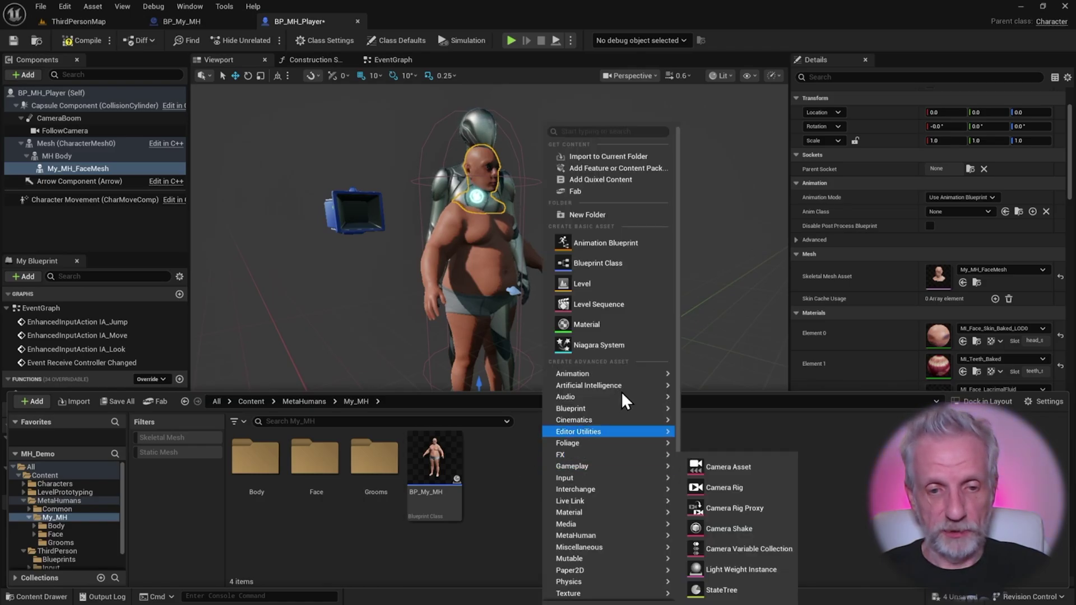
pyautogui.moveTo(661, 372)
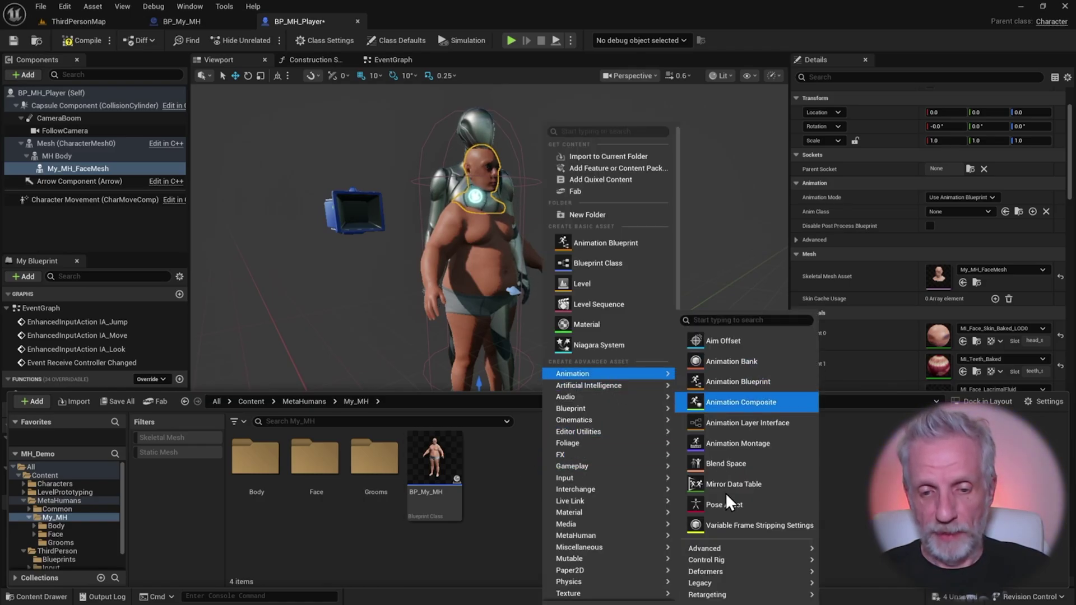
pyautogui.moveTo(747, 564)
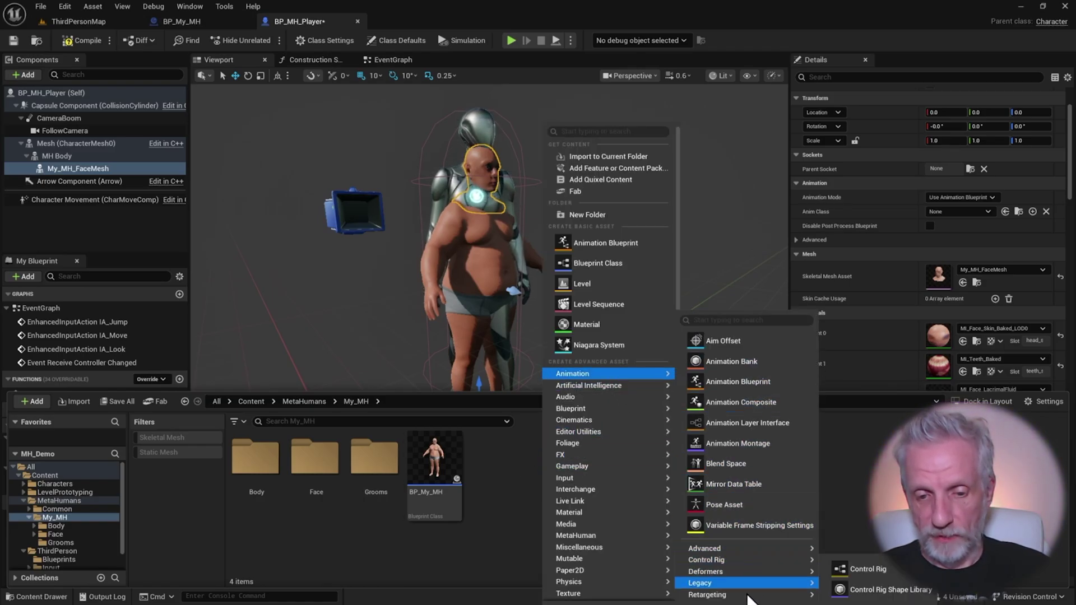
pyautogui.moveTo(750, 595)
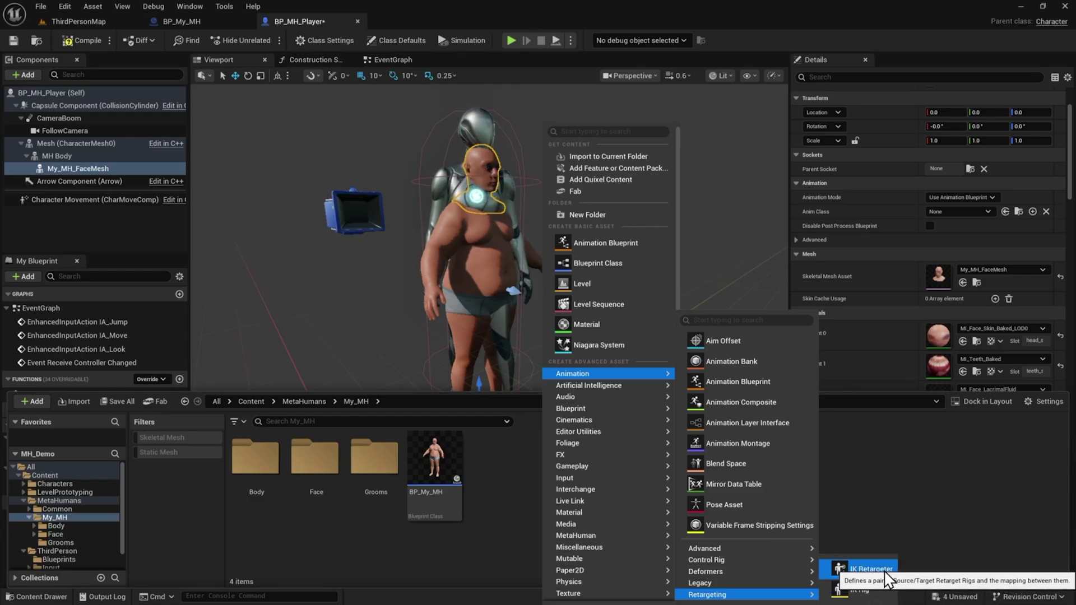
pyautogui.click(878, 596)
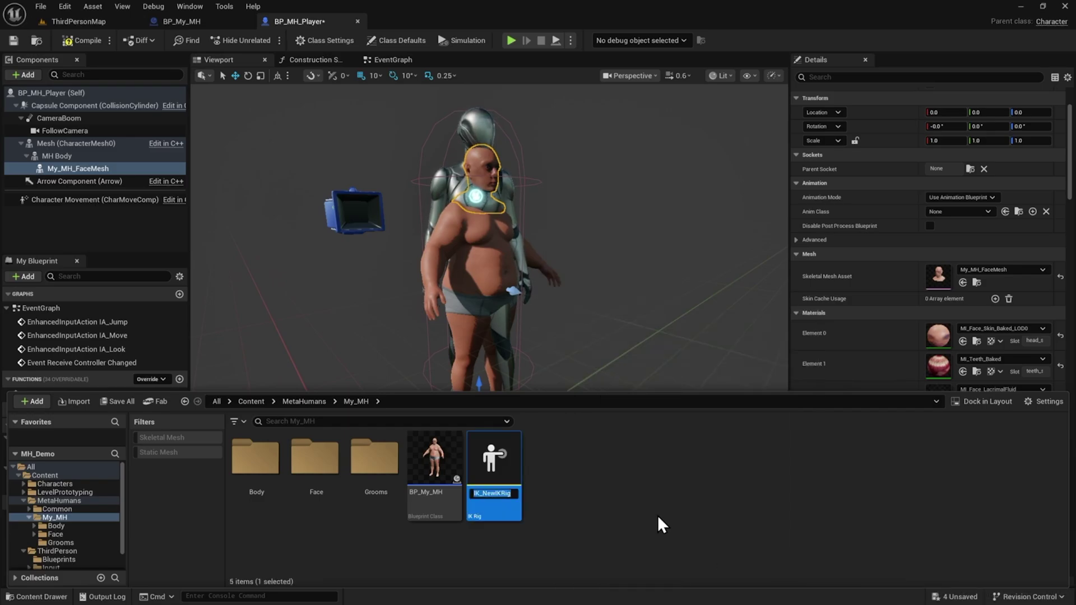
pyautogui.write('IKR_')
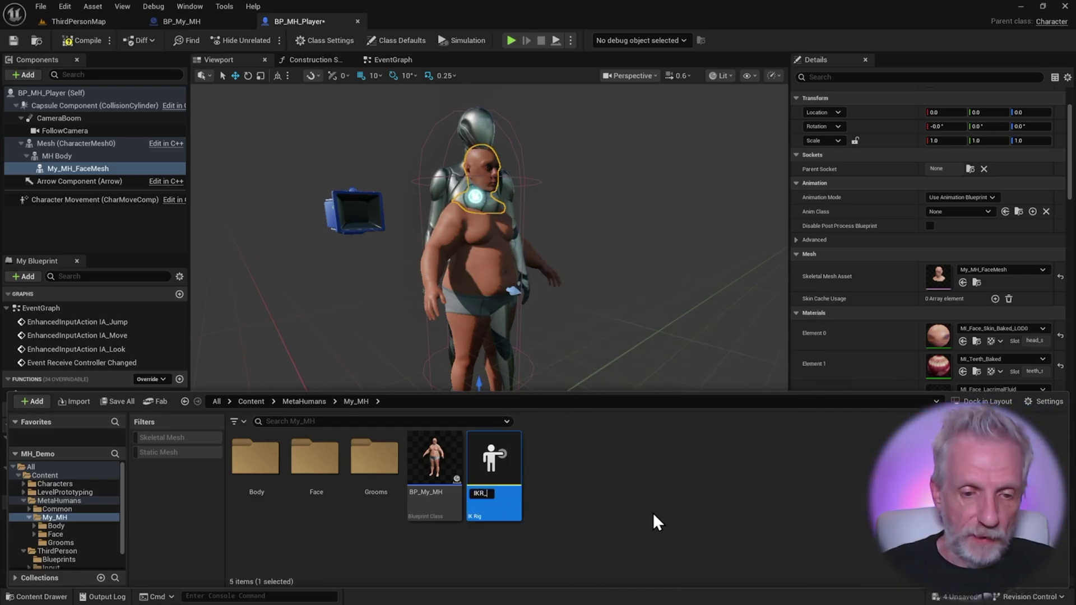
pyautogui.write('MyMH')
pyautogui.press('Return')
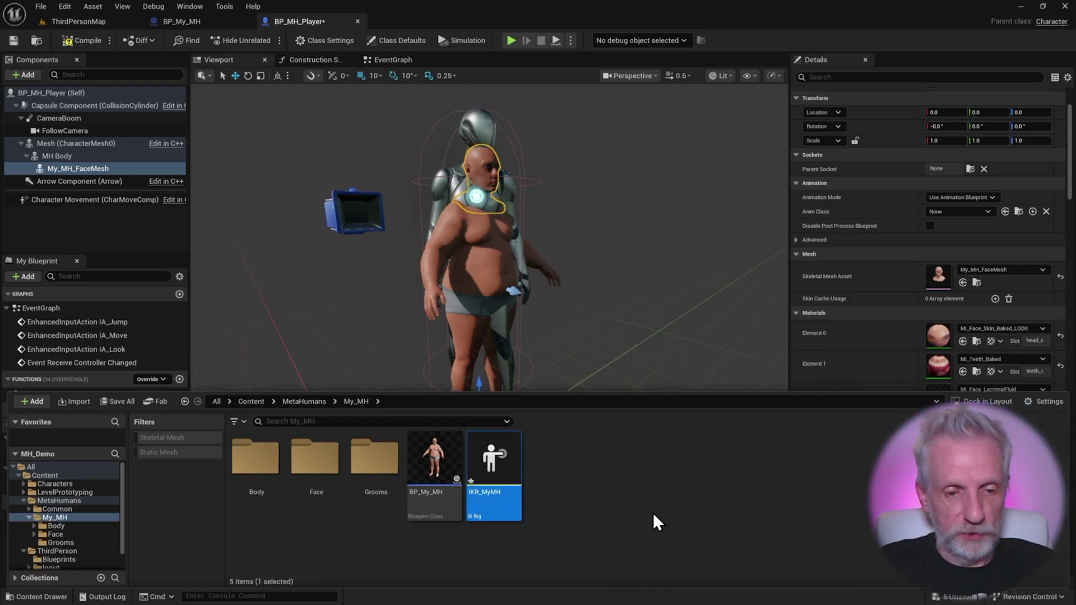
pyautogui.hotkey('ctrl', 'shift', 's')
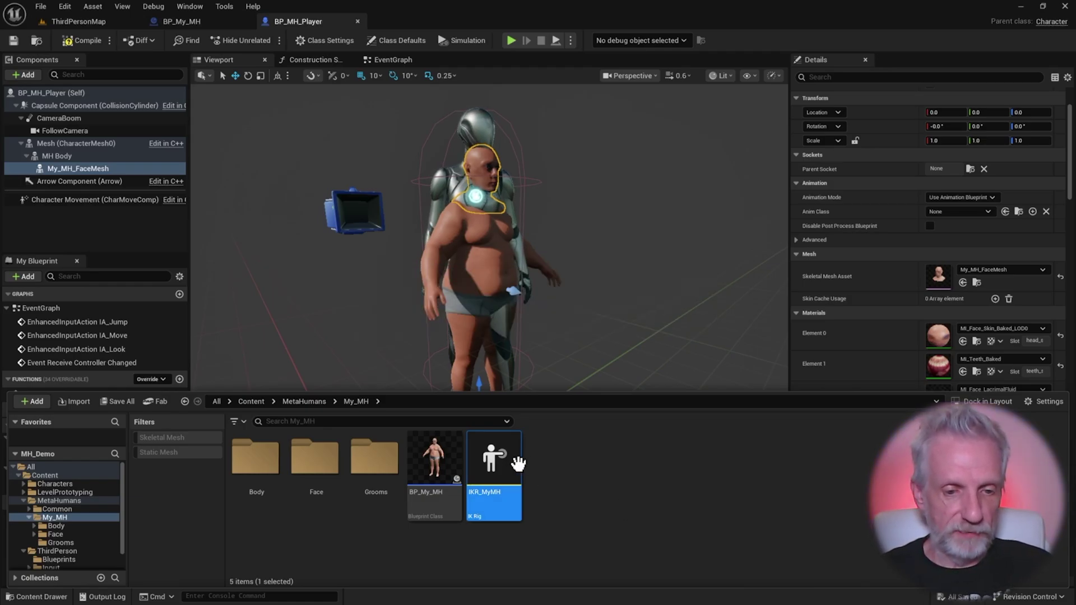
# Step: Open IKR_MyMH and set its preview skeletal mesh to My_MH_BodyMesh, copied from the Body component of BP_My_MH
pyautogui.doubleClick(507, 464)
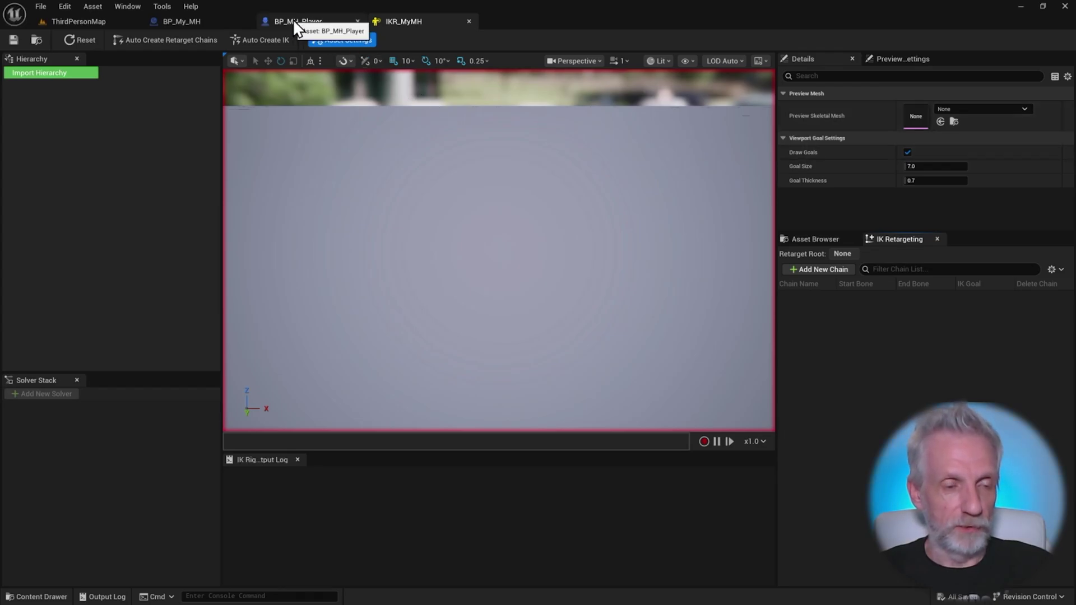
pyautogui.click(201, 21)
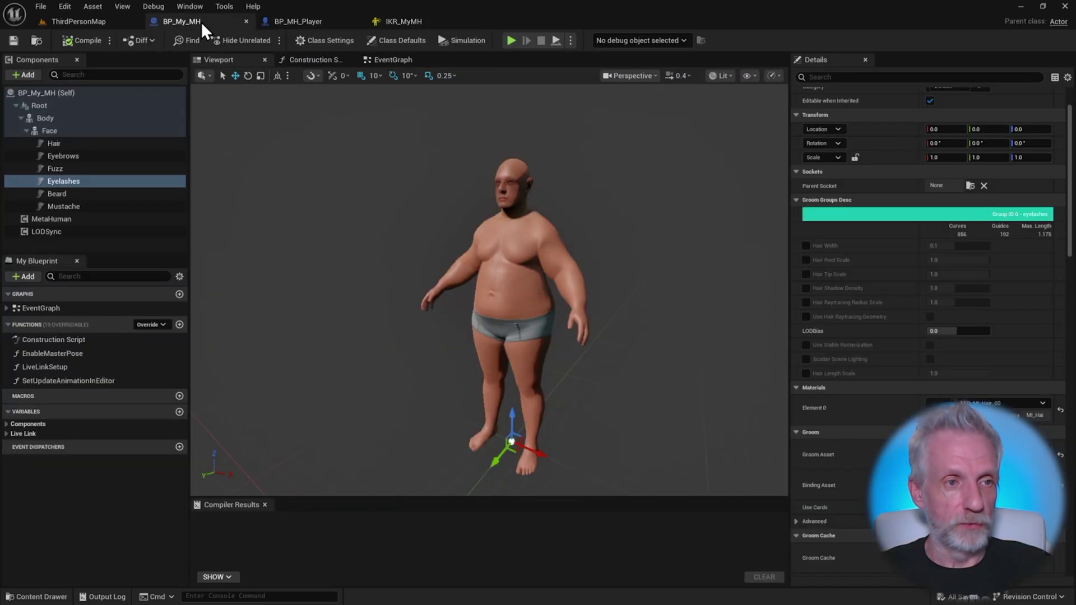
pyautogui.click(82, 121)
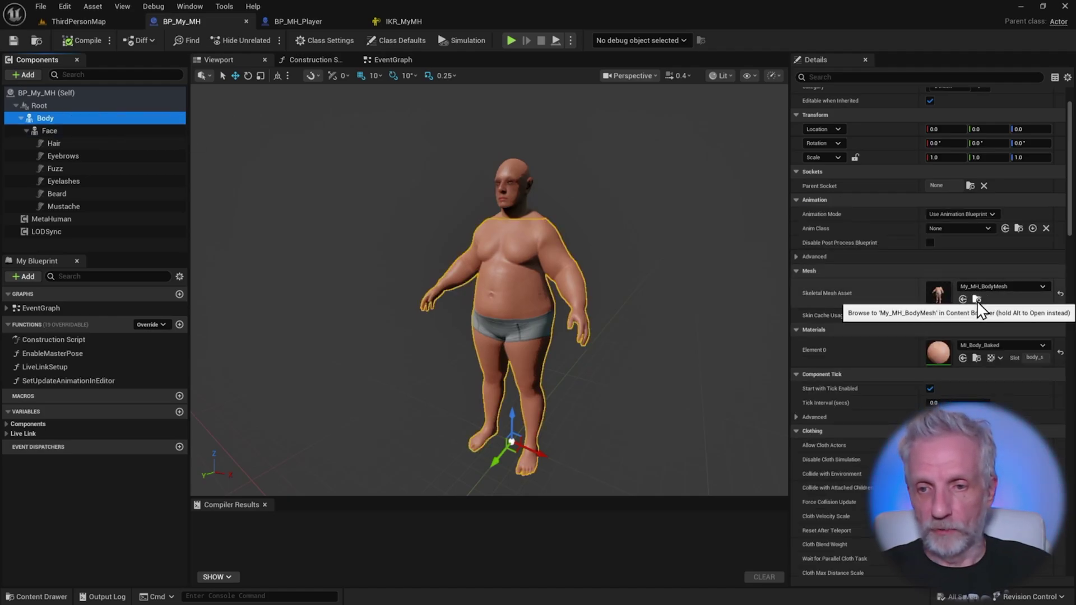
pyautogui.click(976, 300)
pyautogui.rightClick(940, 291)
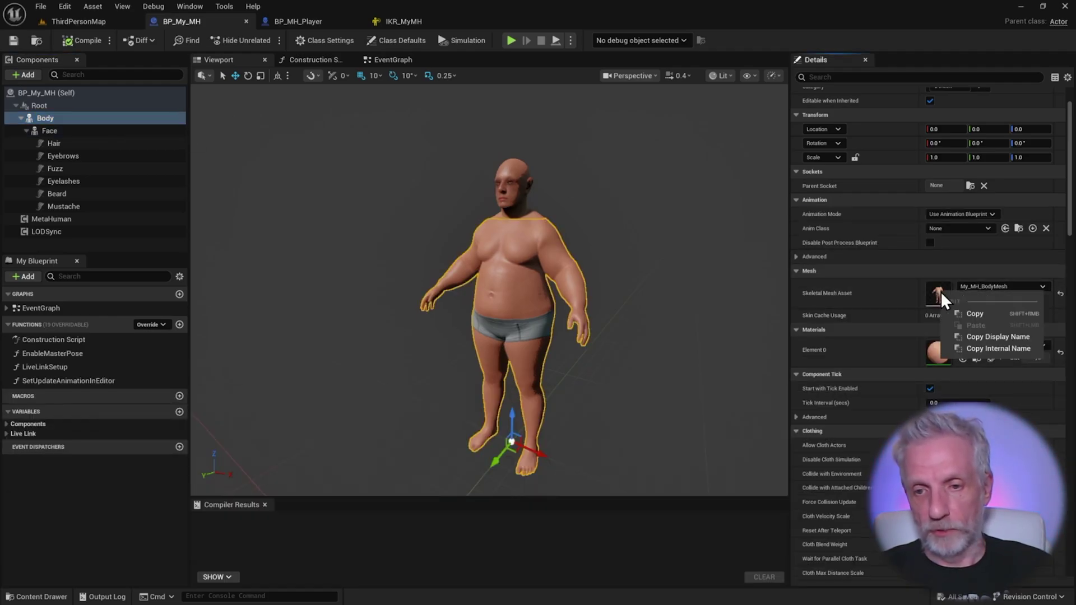
pyautogui.click(969, 314)
pyautogui.click(397, 19)
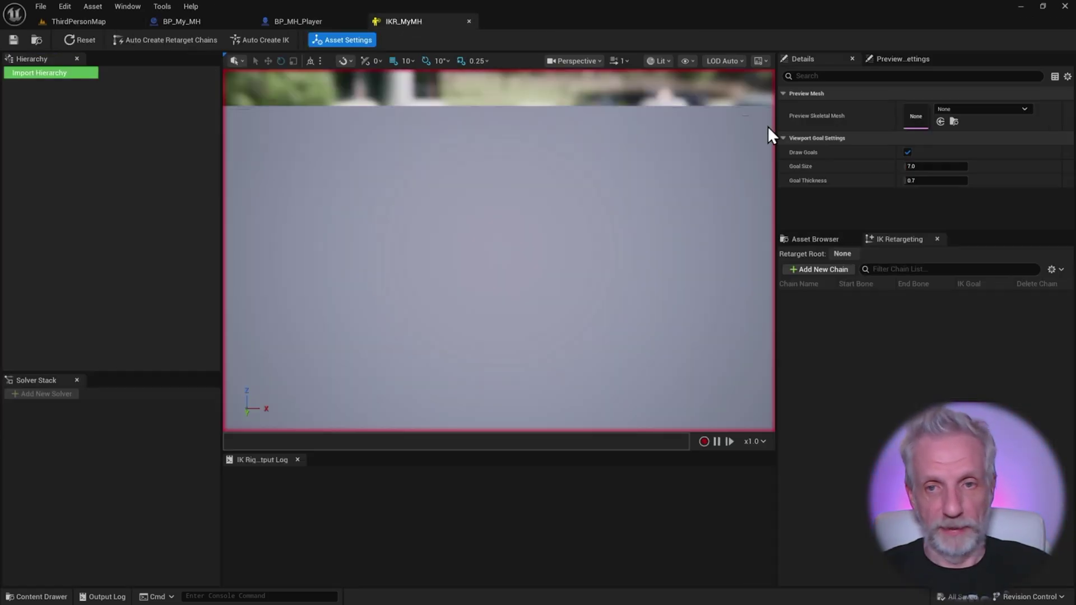
pyautogui.rightClick(915, 117)
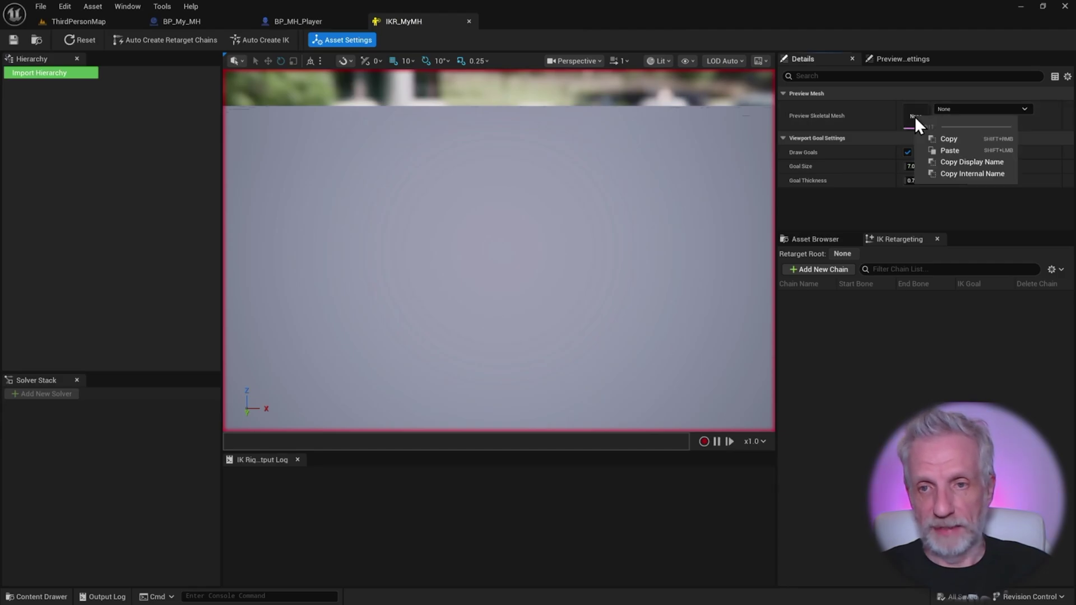
pyautogui.click(952, 150)
# Step: Auto-create the retarget chains and the full-body IK in IKR_MyMH, and close the rig
pyautogui.press('f')
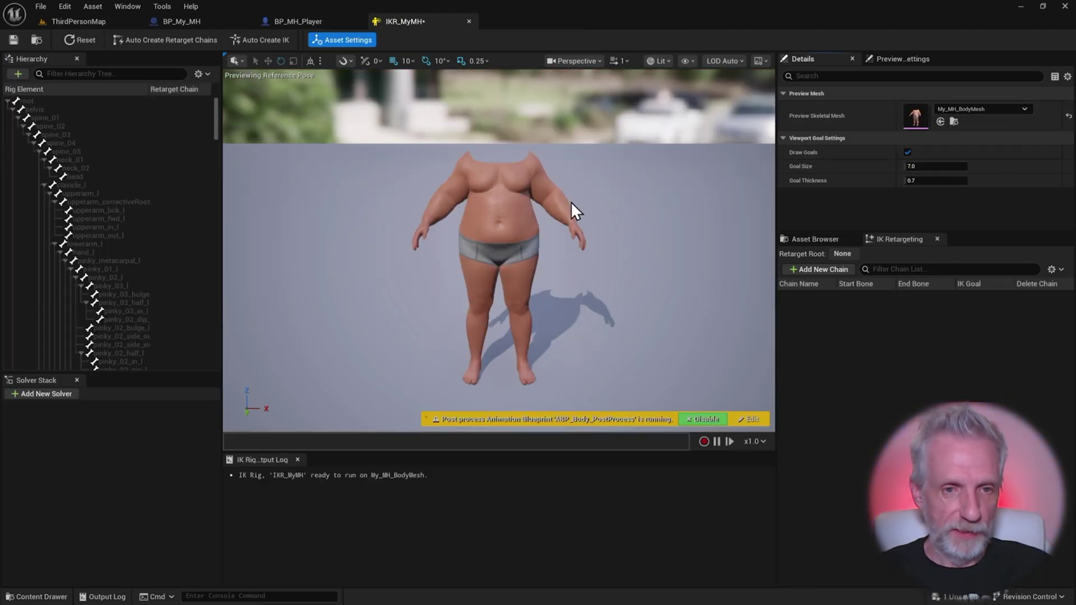
pyautogui.keyDown('alt'); pyautogui.moveTo(571, 203); pyautogui.dragTo(538, 196); pyautogui.keyUp('alt')
pyautogui.moveTo(487, 136); pyautogui.dragTo(484, 128)
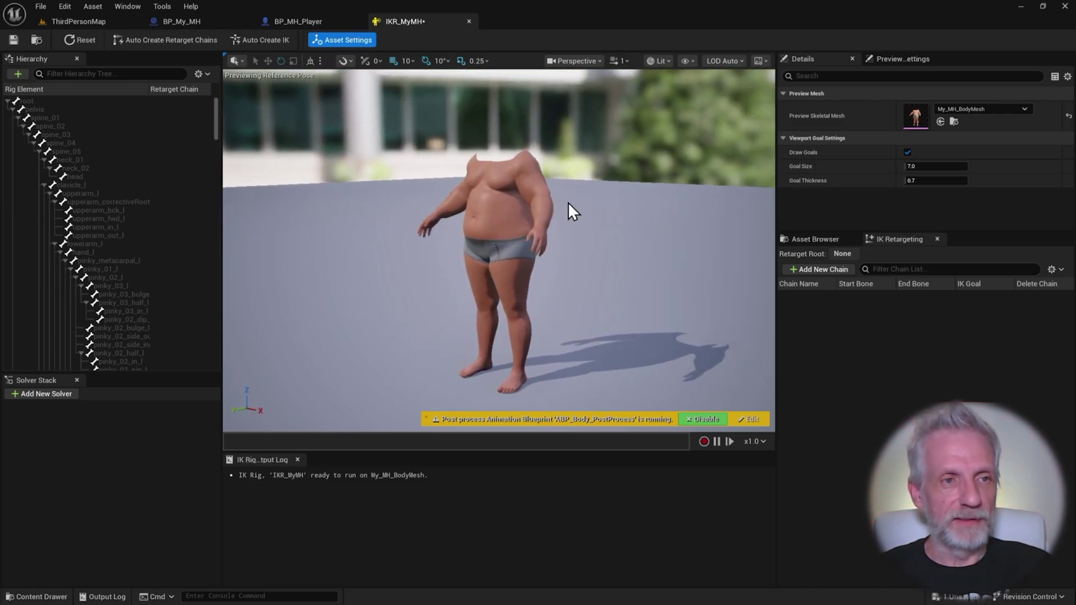
pyautogui.moveTo(567, 201); pyautogui.dragTo(557, 200)
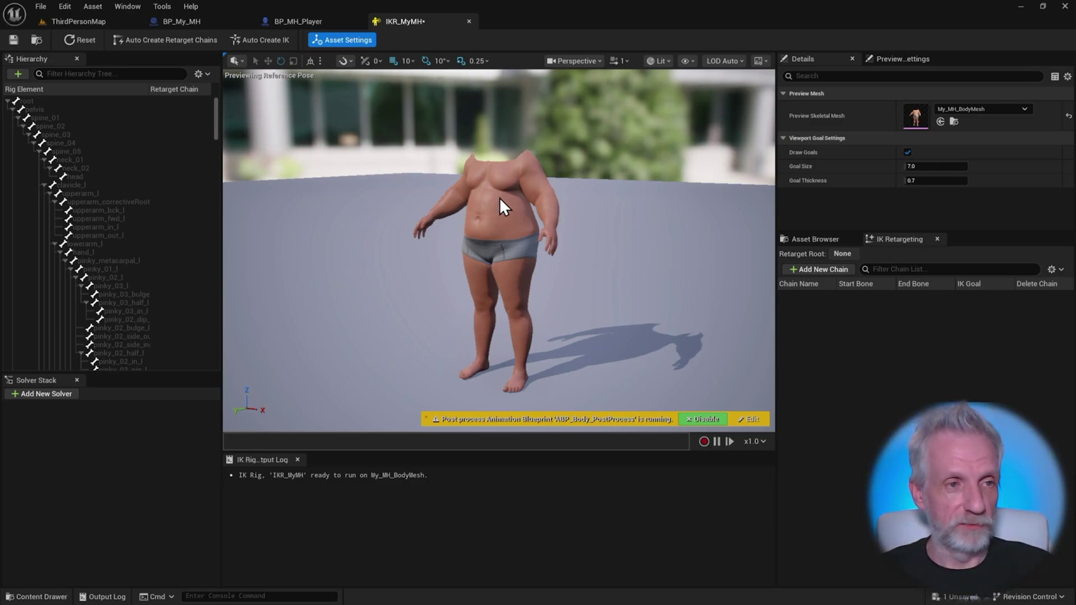
pyautogui.click(170, 44)
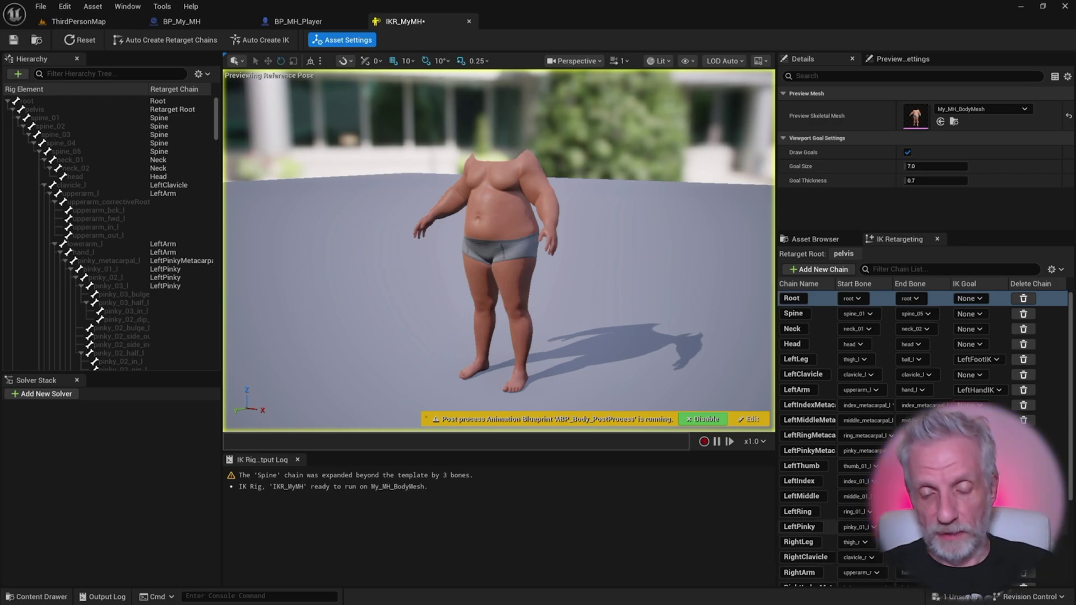
pyautogui.click(267, 41)
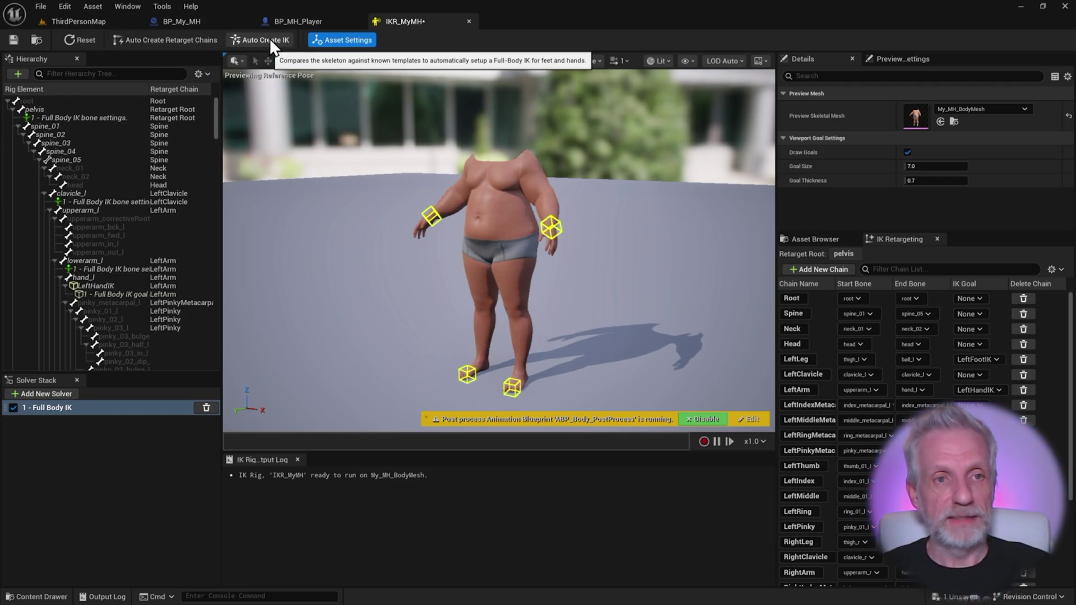
pyautogui.click(469, 20)
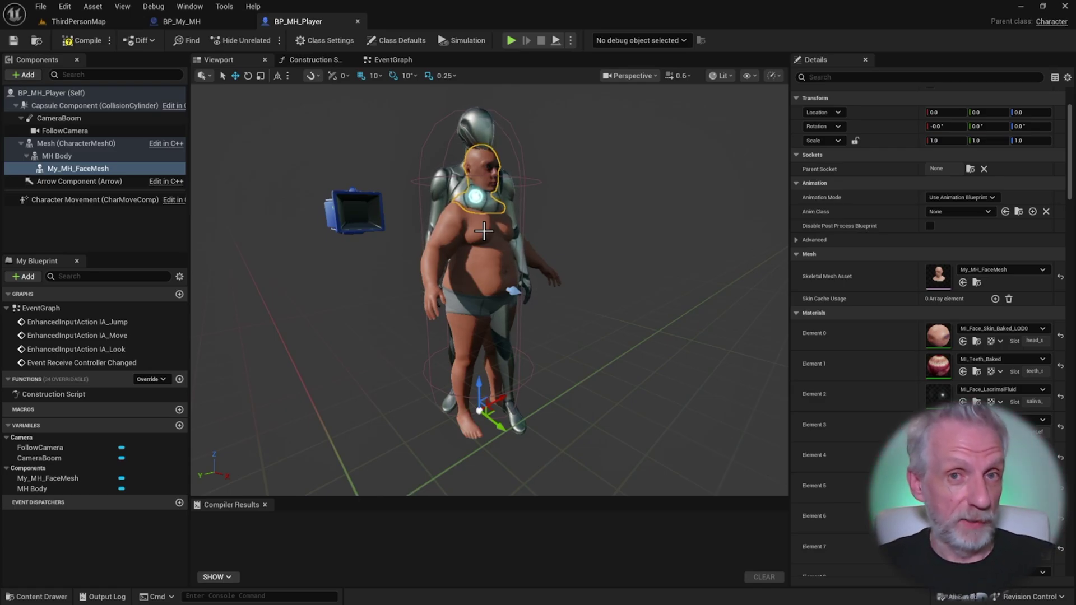
# Step: Copy the RTG_Mannequin retargeter from Characters/Mannequins/Rigs into the MetaHumans/My_MH folder
pyautogui.hotkey('ctrl', 'space')
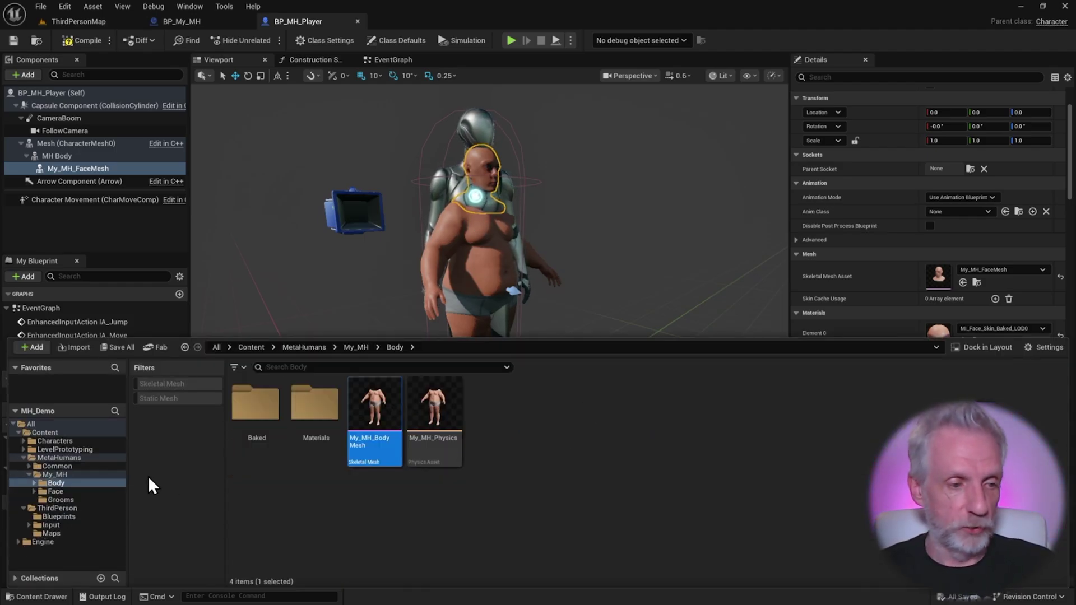
pyautogui.click(82, 465)
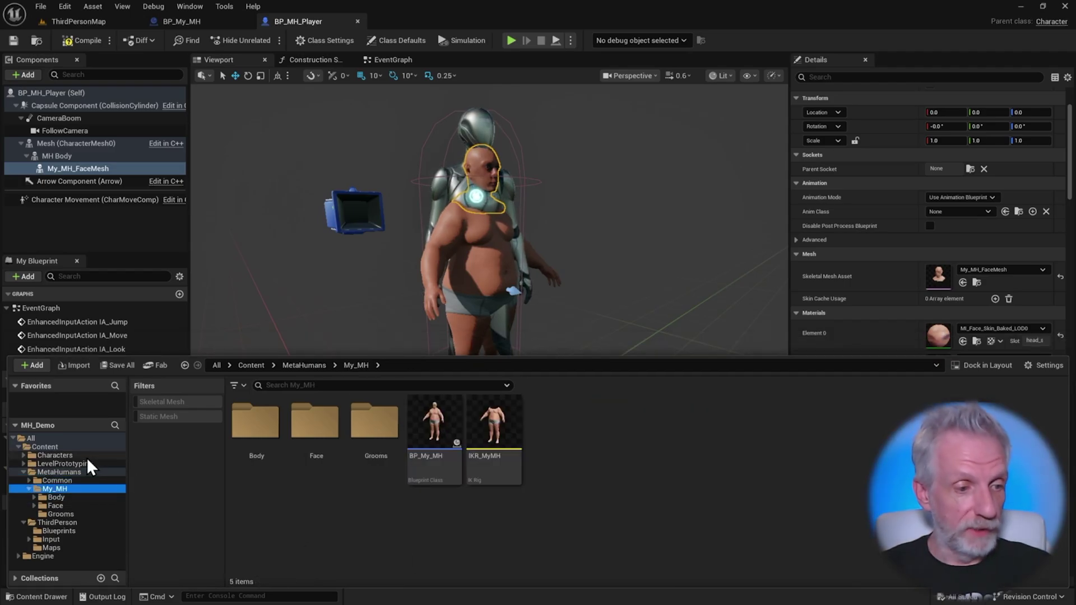
pyautogui.doubleClick(86, 456)
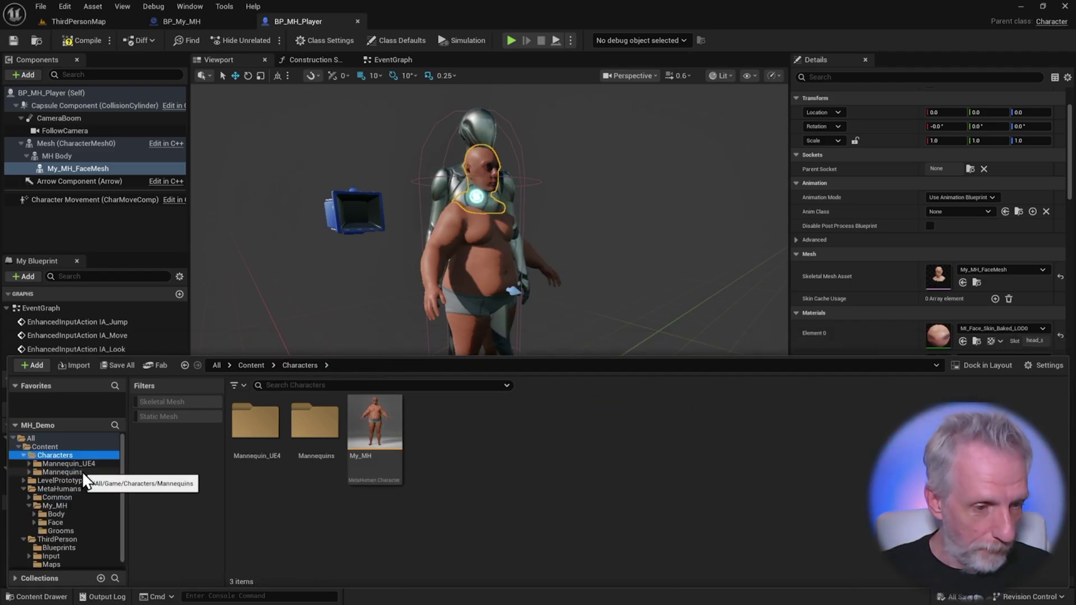
pyautogui.doubleClick(81, 472)
pyautogui.doubleClick(433, 426)
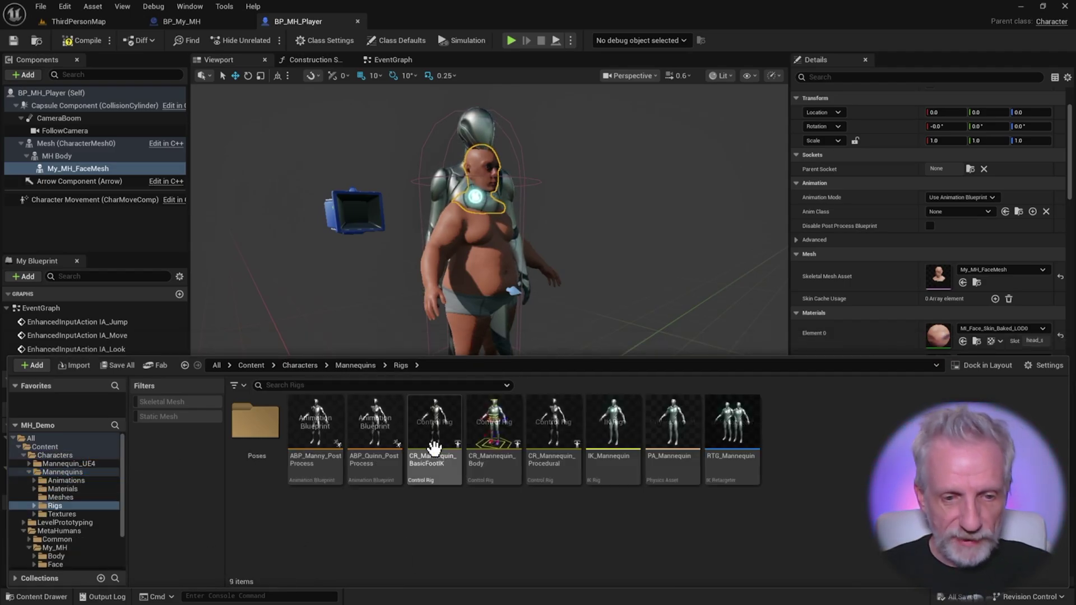
pyautogui.click(732, 443)
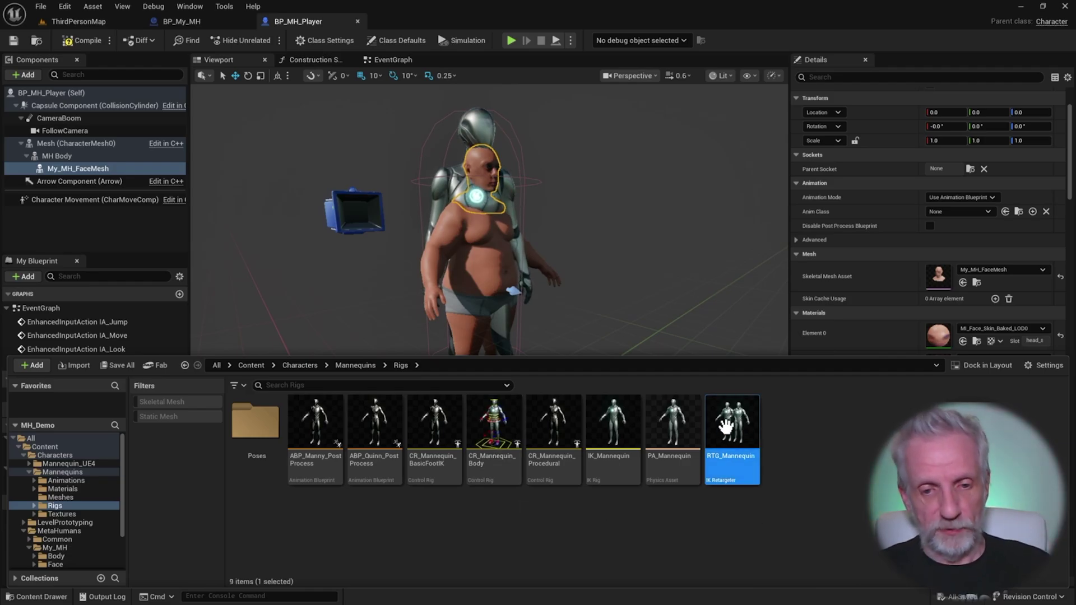
pyautogui.moveTo(527, 356); pyautogui.dragTo(527, 306)
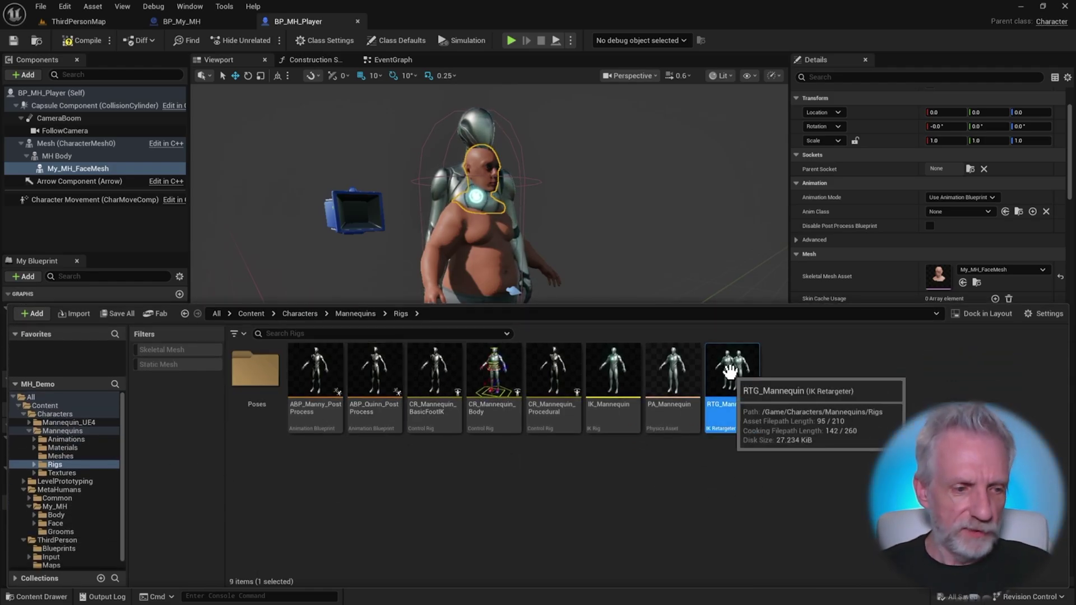
pyautogui.moveTo(730, 370); pyautogui.dragTo(652, 475)
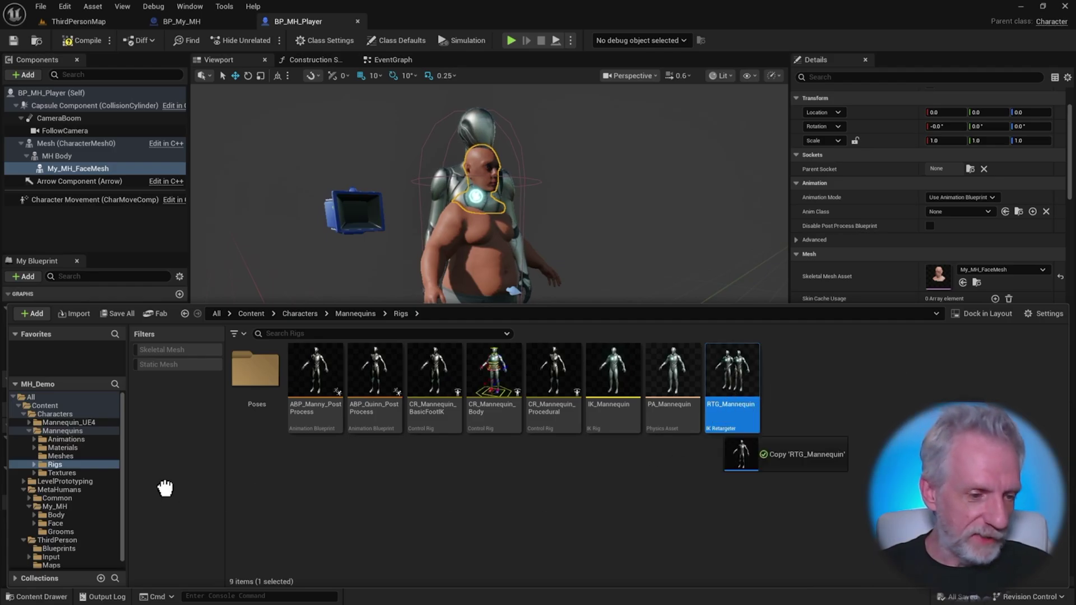
pyautogui.moveTo(64, 508); pyautogui.dragTo(56, 507)
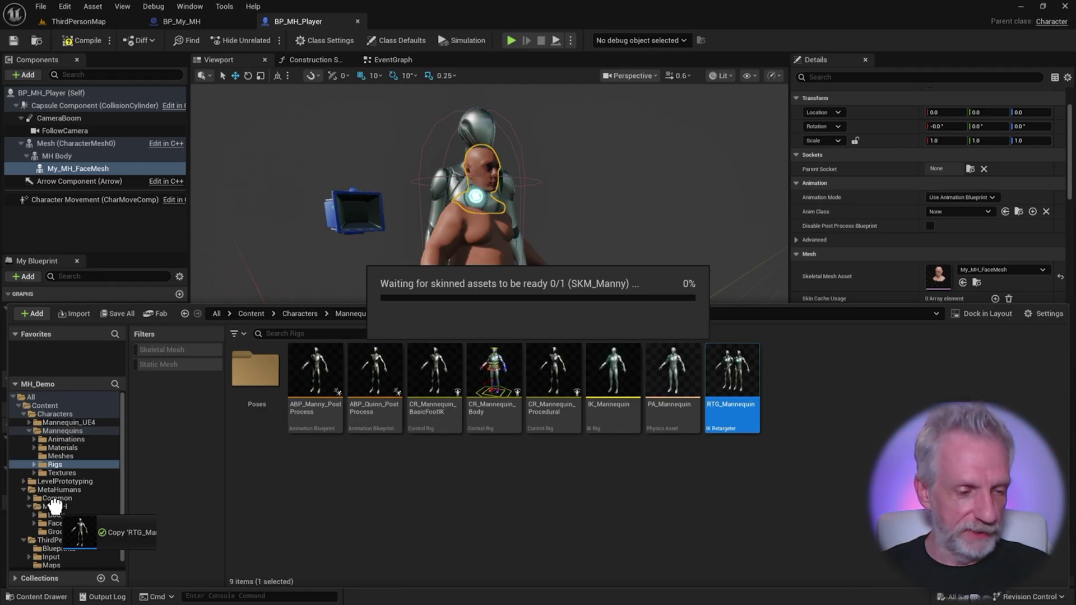
# Step: Rename the copied retargeter in the My_MH folder as RTG_Manny_MyMH
pyautogui.press('F2')
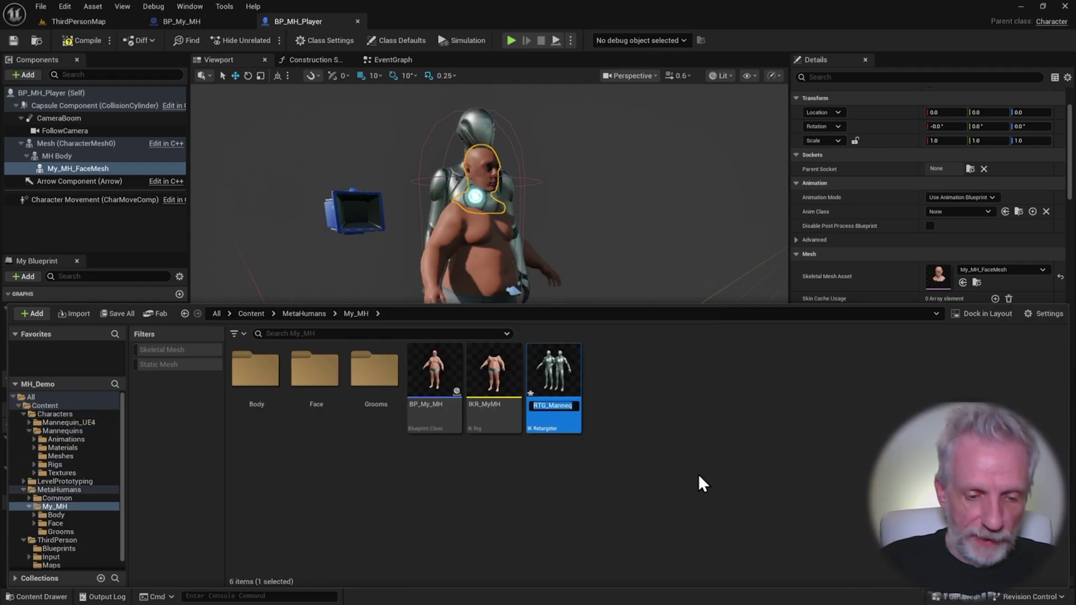
pyautogui.write('RTG_')
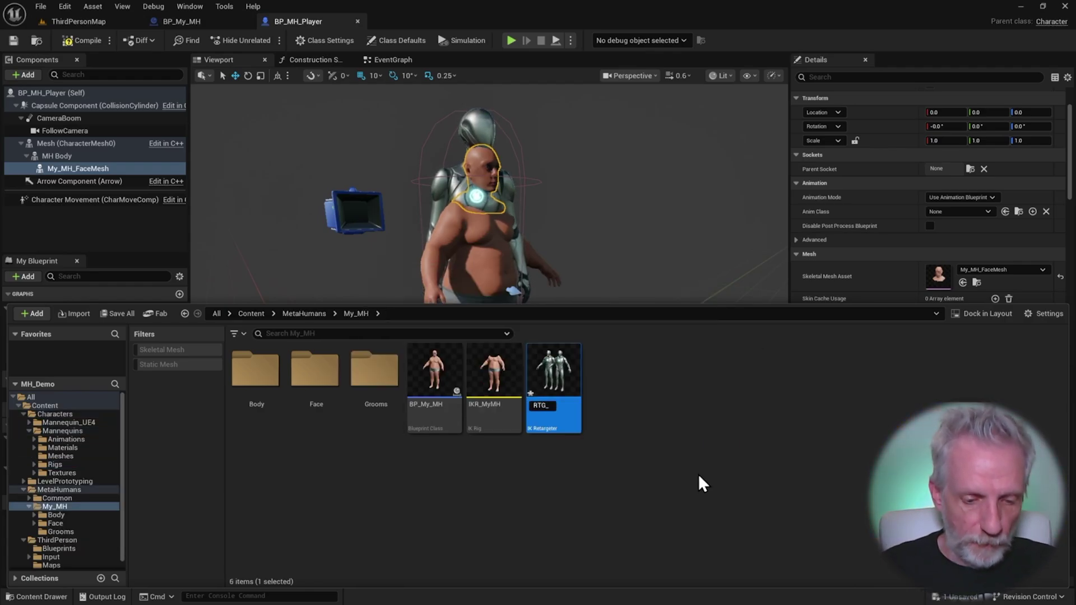
pyautogui.write('MyMH')
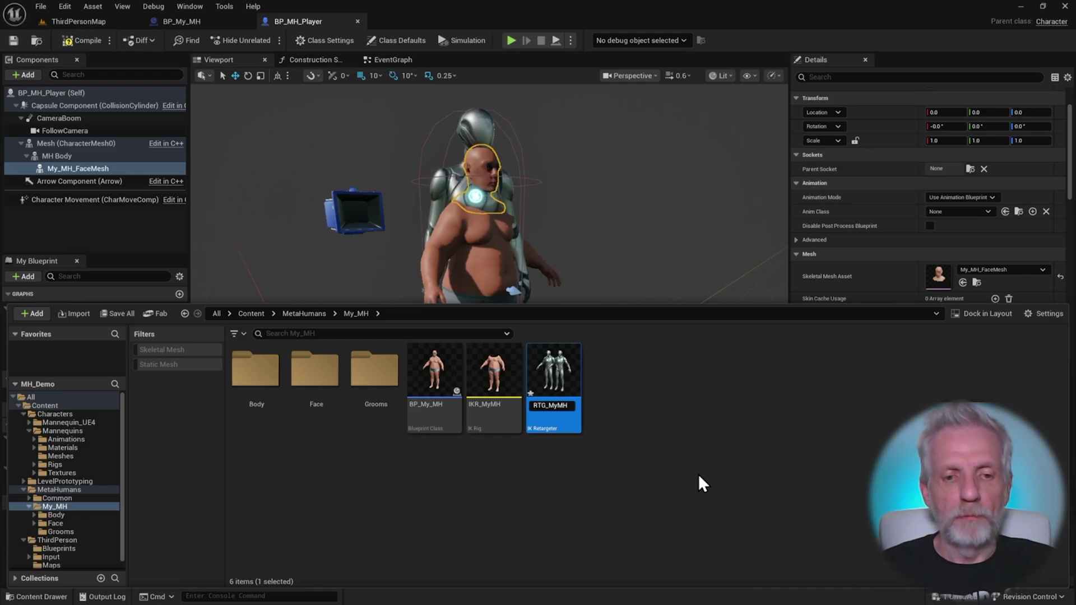
pyautogui.press('BackSpace')
pyautogui.press('BackSpace')
pyautogui.press('BackSpace')
pyautogui.write('anny_')
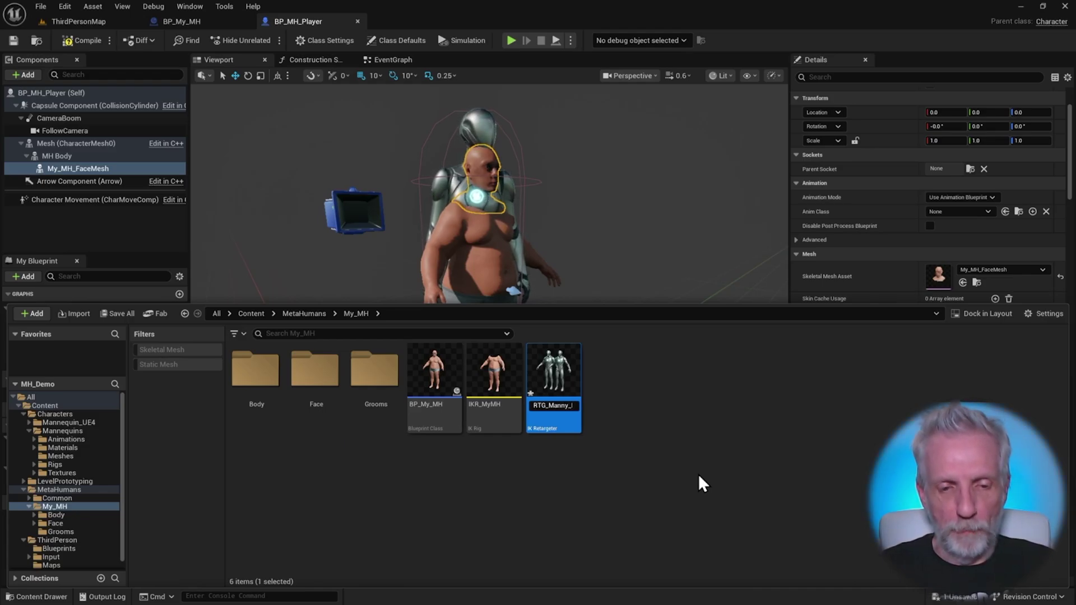
pyautogui.press('Return')
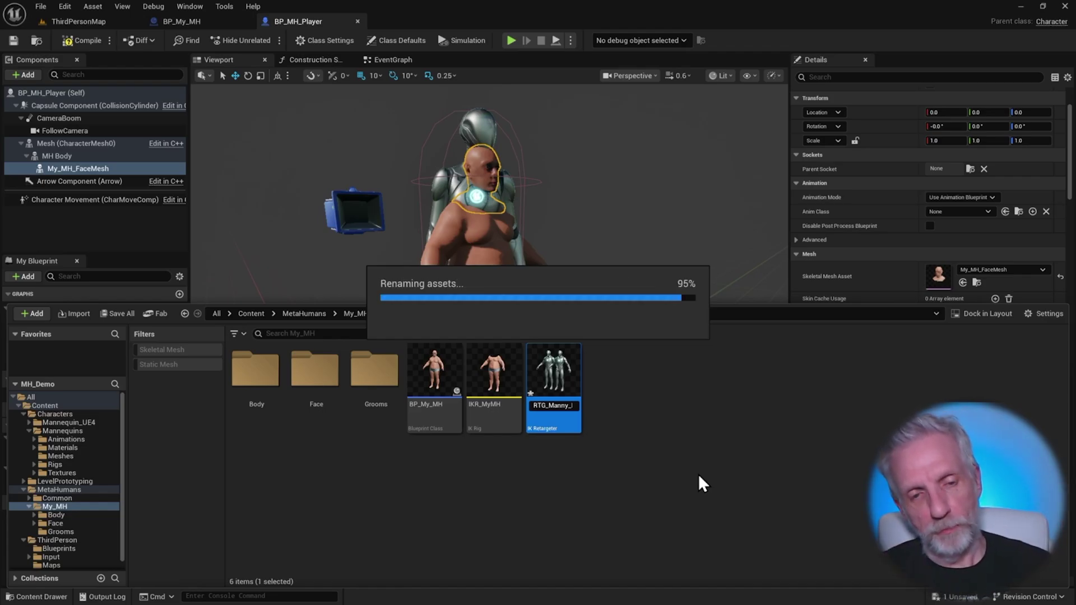
# Step: Open RTG_Manny_MyMH and set its default target IK rig to IKR_MyMH
pyautogui.moveTo(609, 305); pyautogui.dragTo(609, 340)
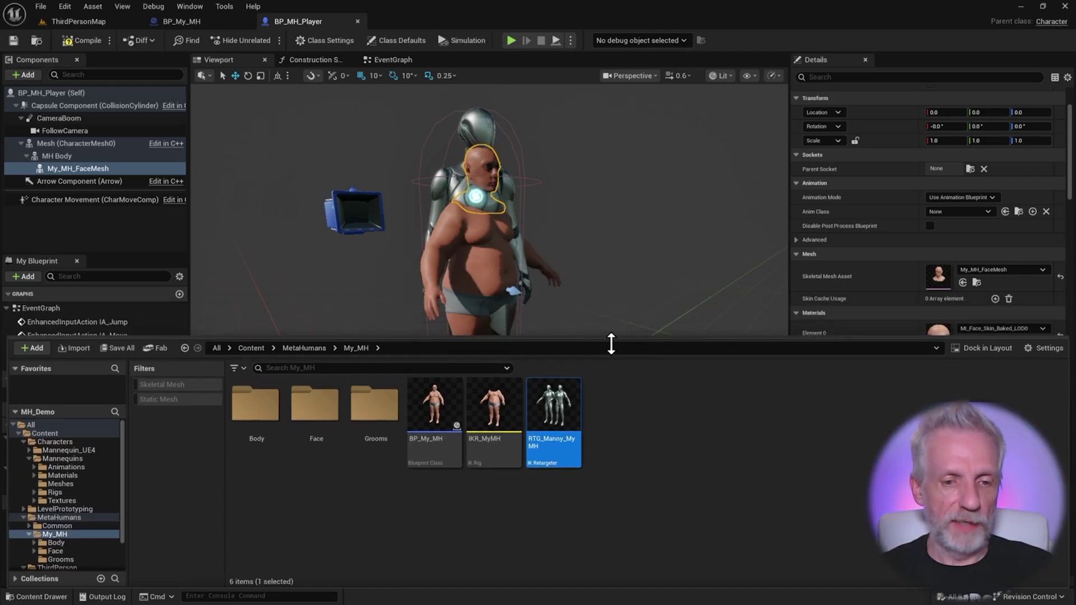
pyautogui.doubleClick(564, 419)
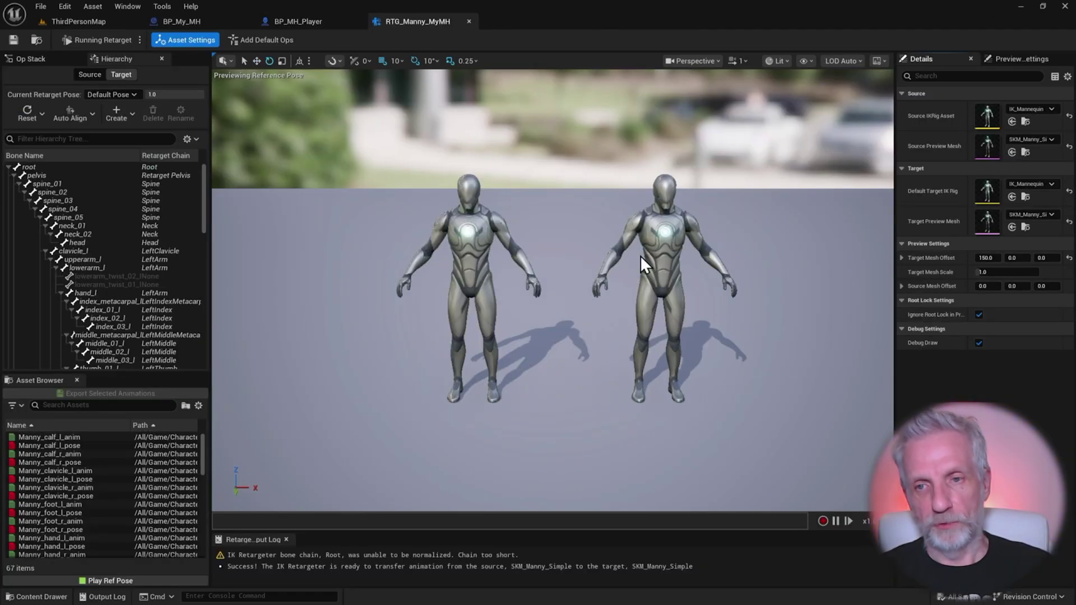
pyautogui.moveTo(895, 212); pyautogui.dragTo(866, 214)
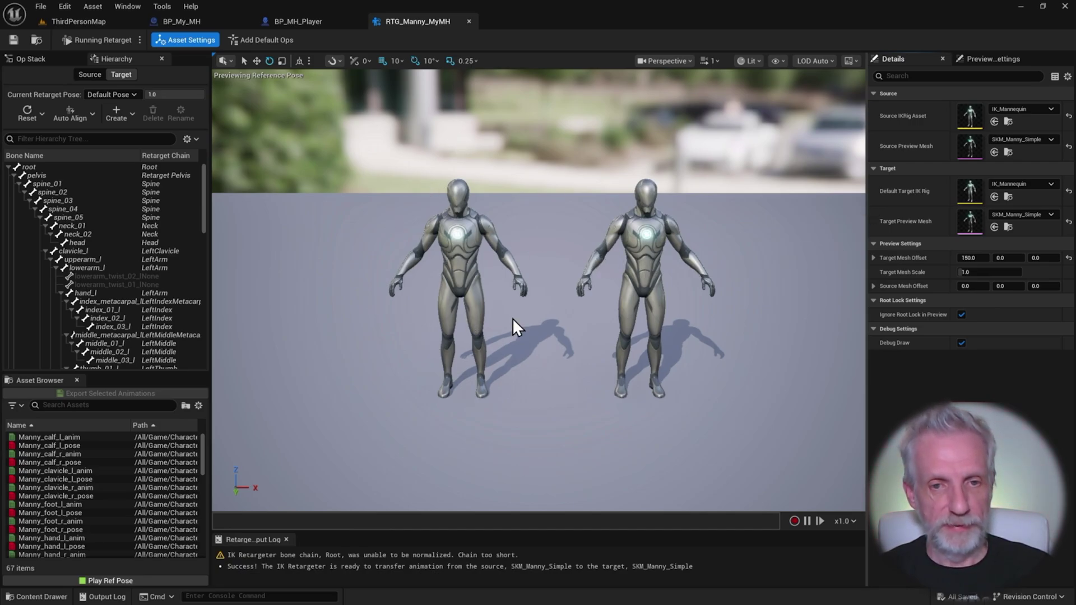
pyautogui.click(1050, 185)
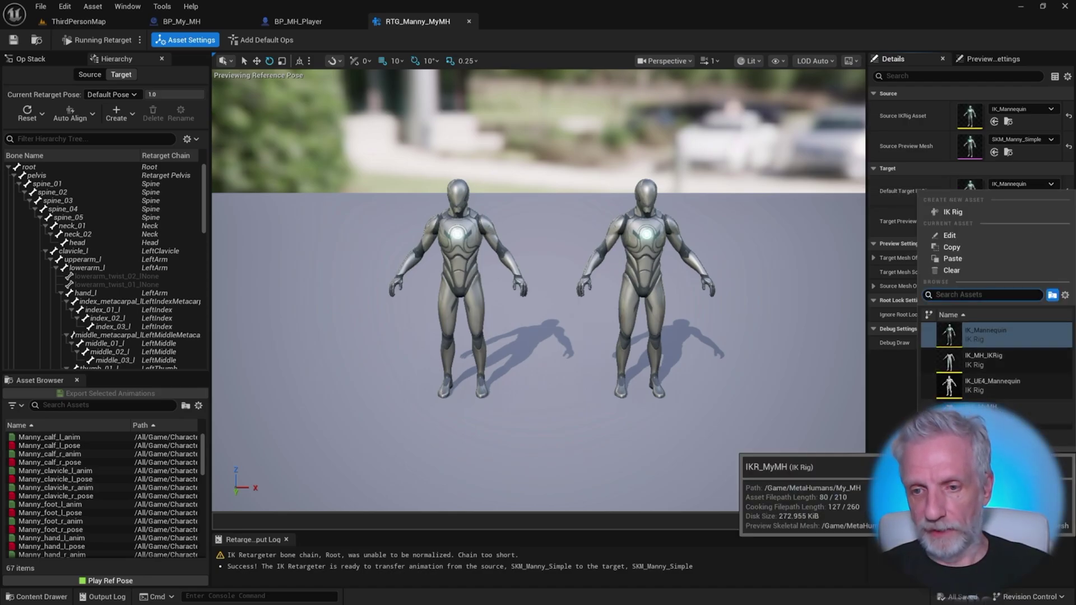
pyautogui.click(991, 406)
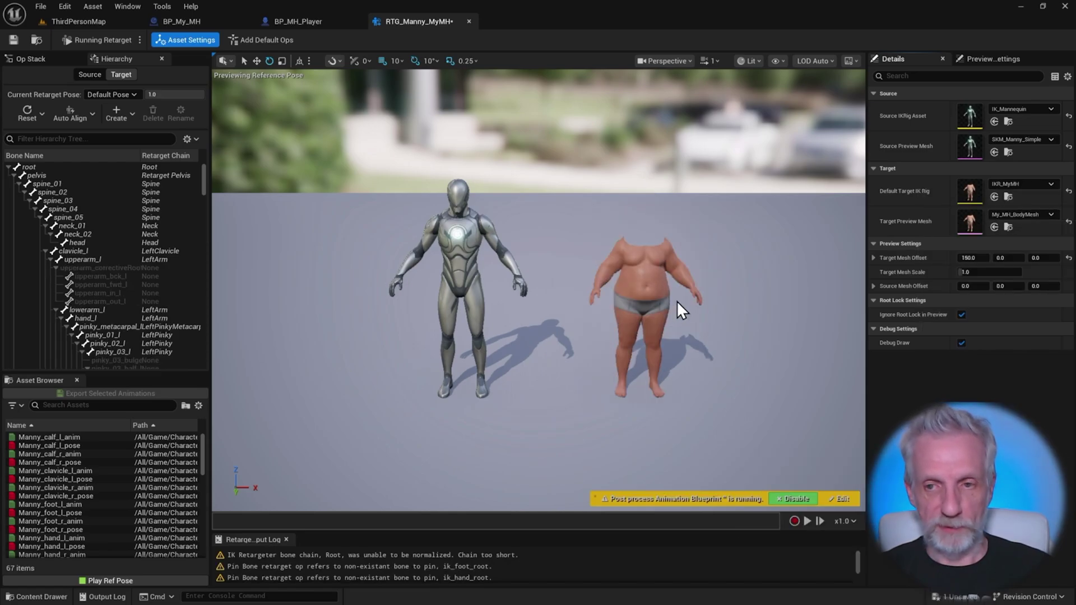
# Step: Edit the target's retarget pose and auto-align all its bones to the source skeleton
pyautogui.moveTo(677, 301); pyautogui.dragTo(533, 319, button='right')
pyautogui.press('d')
pyautogui.scroll(-1, 678, 301)
pyautogui.moveTo(677, 302); pyautogui.dragTo(678, 301, button='right')
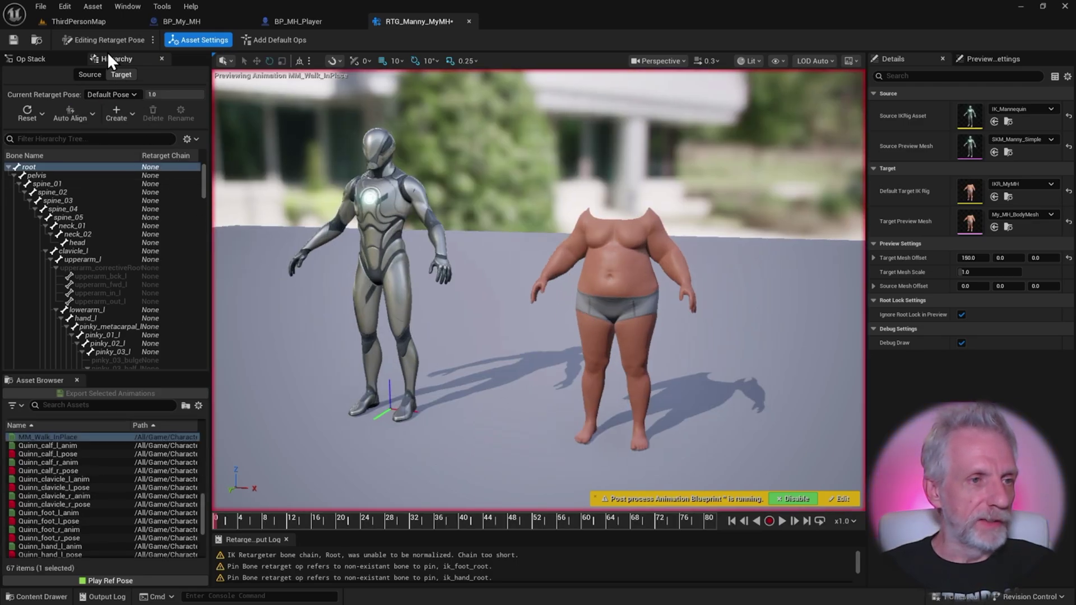
pyautogui.click(86, 113)
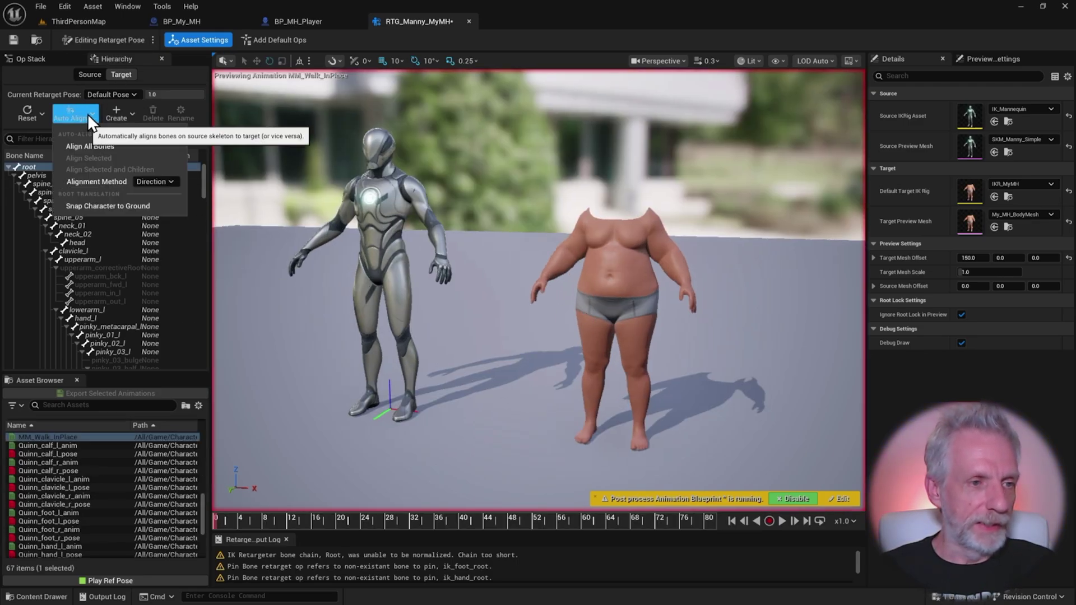
pyautogui.click(122, 75)
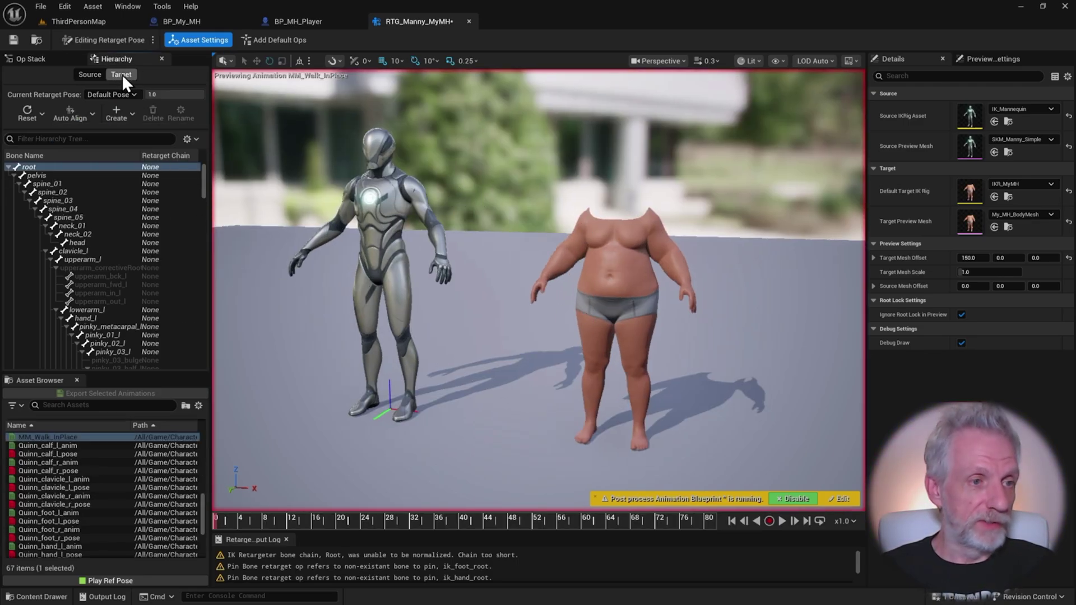
pyautogui.click(88, 110)
pyautogui.click(106, 147)
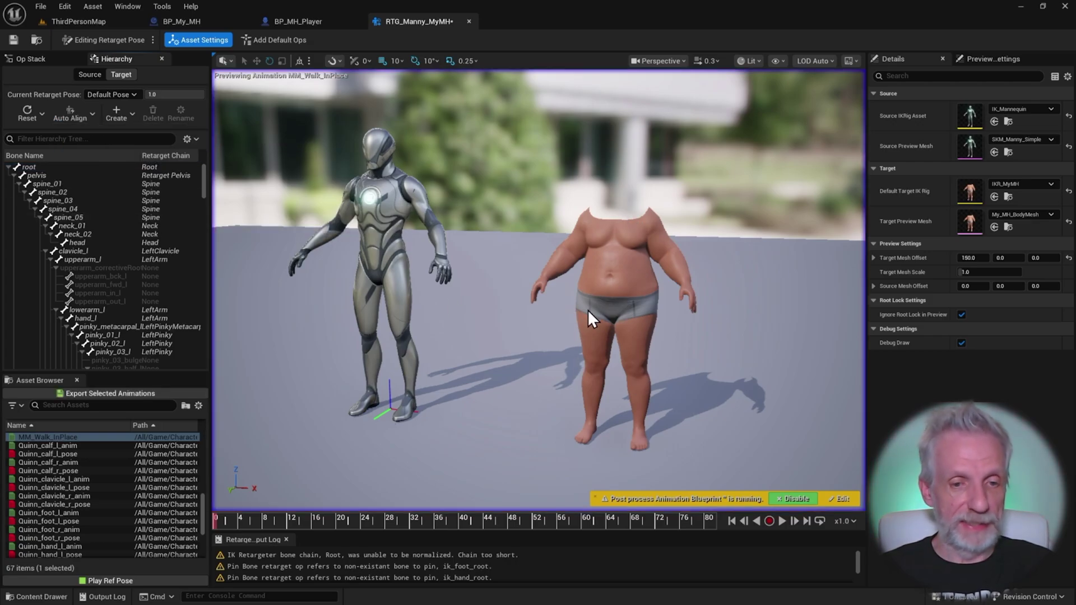
# Step: Preview the MM_Walk_InPlace animation on both characters and compare it with the retarget pose
pyautogui.click(108, 405)
pyautogui.write('walk')
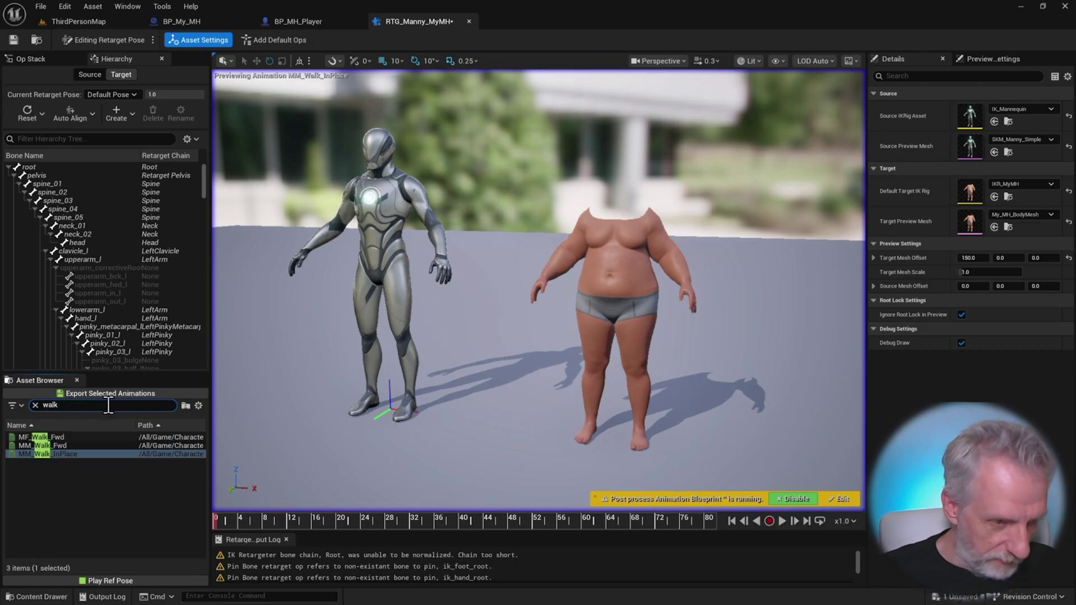
pyautogui.click(84, 453)
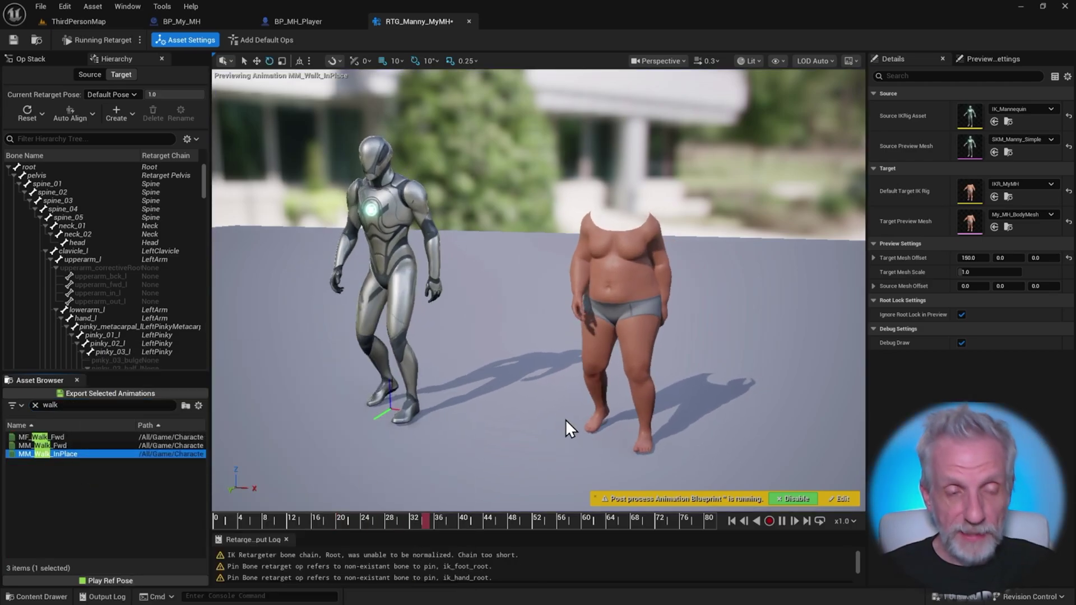
pyautogui.moveTo(611, 426); pyautogui.dragTo(599, 437, button='right')
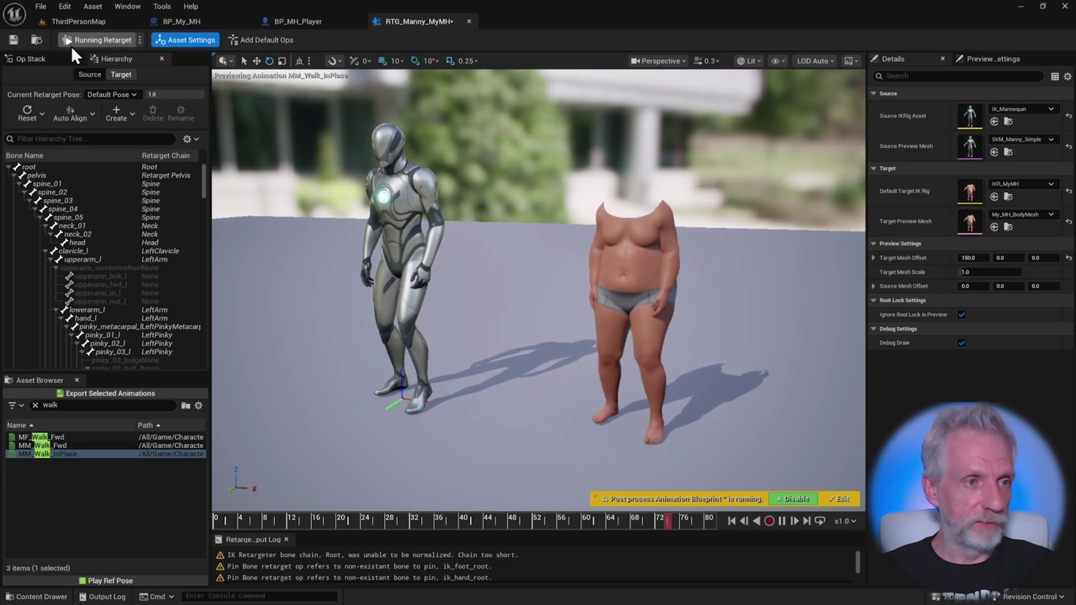
pyautogui.click(99, 37)
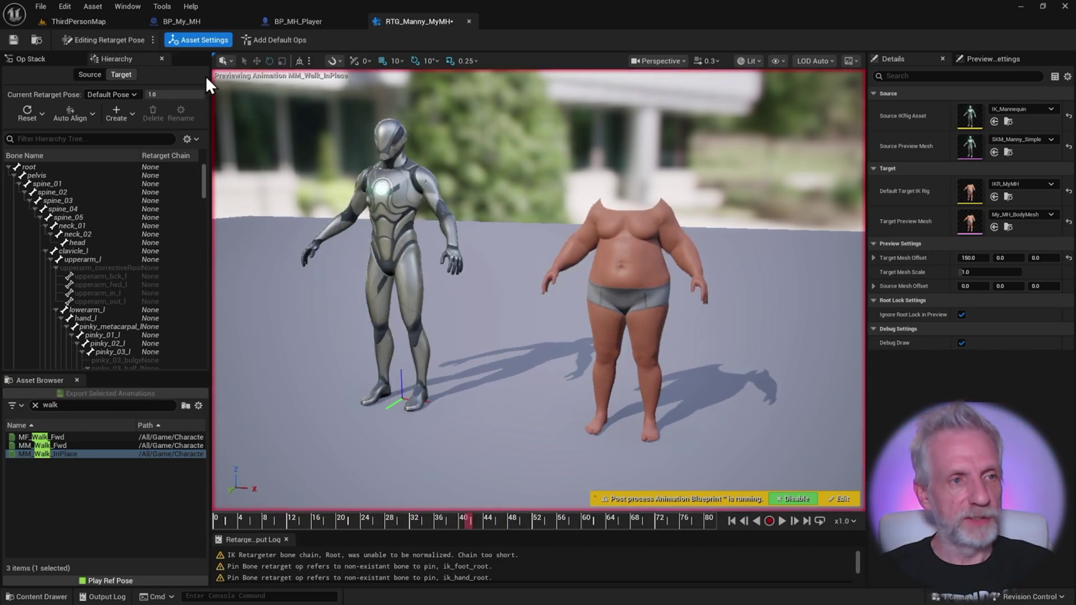
pyautogui.click(99, 40)
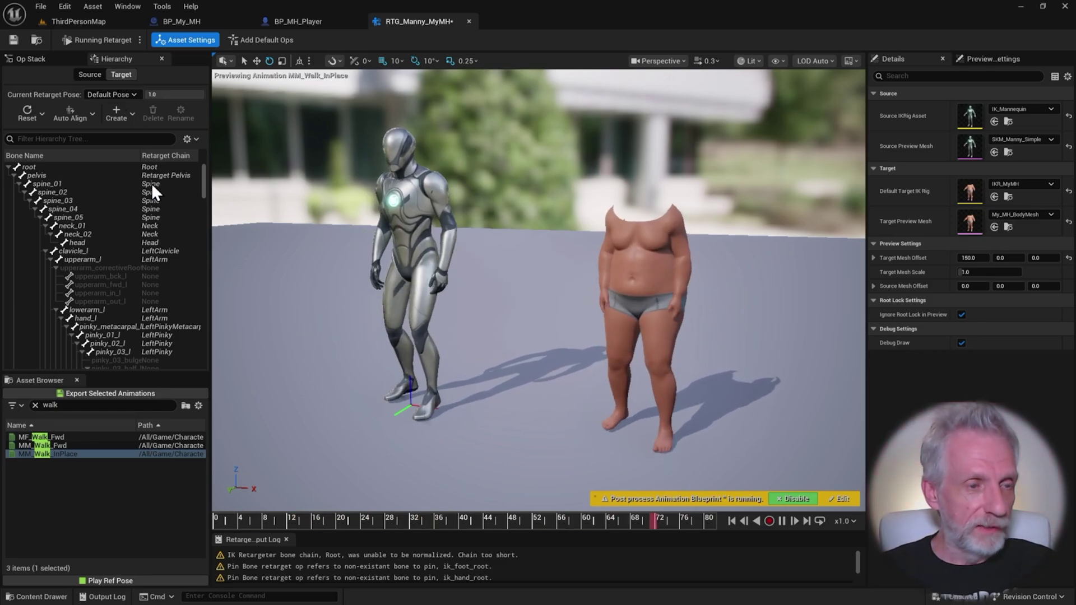
# Step: Raise the target's left arm in the retarget pose by rotating clavicle_l, and check the arm bones below it
pyautogui.click(109, 43)
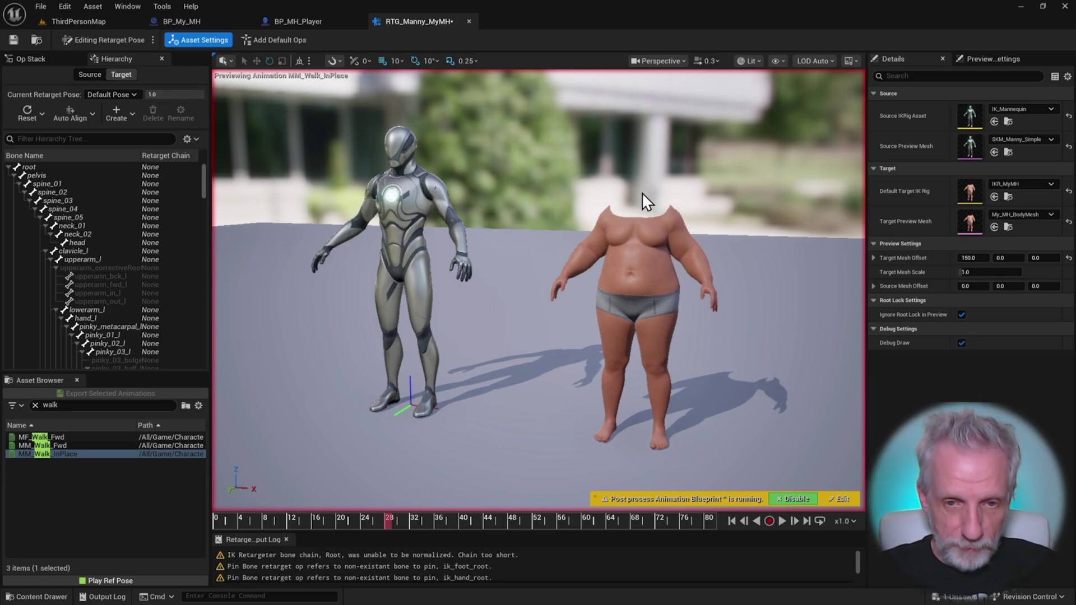
pyautogui.click(87, 250)
pyautogui.moveTo(679, 201); pyautogui.dragTo(703, 241)
pyautogui.click(100, 259)
pyautogui.click(112, 311)
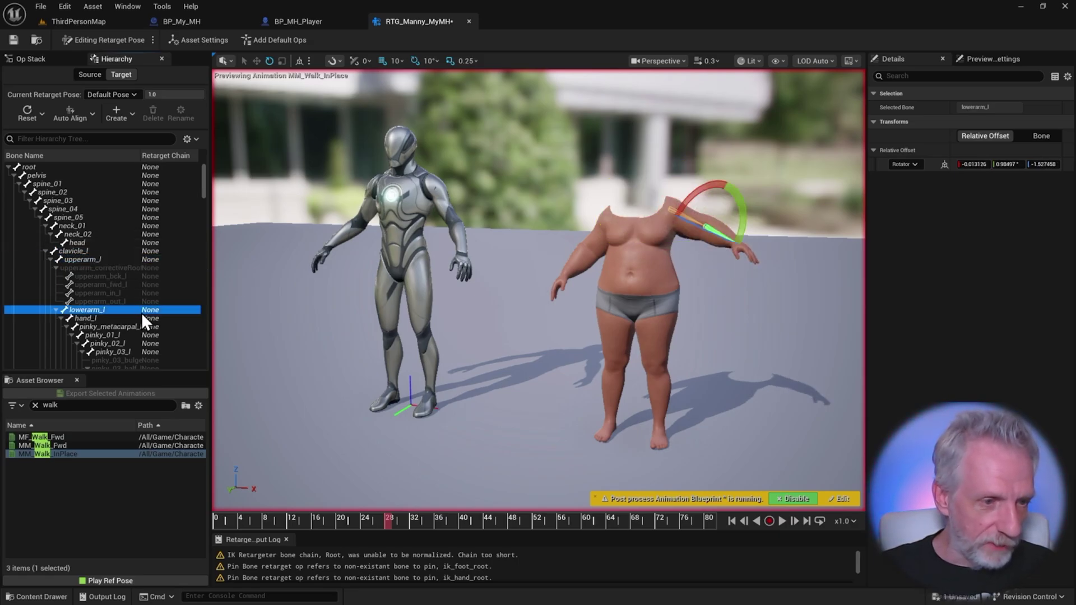
# Step: Raise the target's right arm in the retarget pose by rotating clavicle_r 20° and adjusting upperarm_r
pyautogui.scroll(-3, 76, 257)
pyautogui.click(56, 261)
pyautogui.scroll(2, 97, 276)
pyautogui.scroll(-5, 97, 275)
pyautogui.click(92, 233)
pyautogui.click(103, 242)
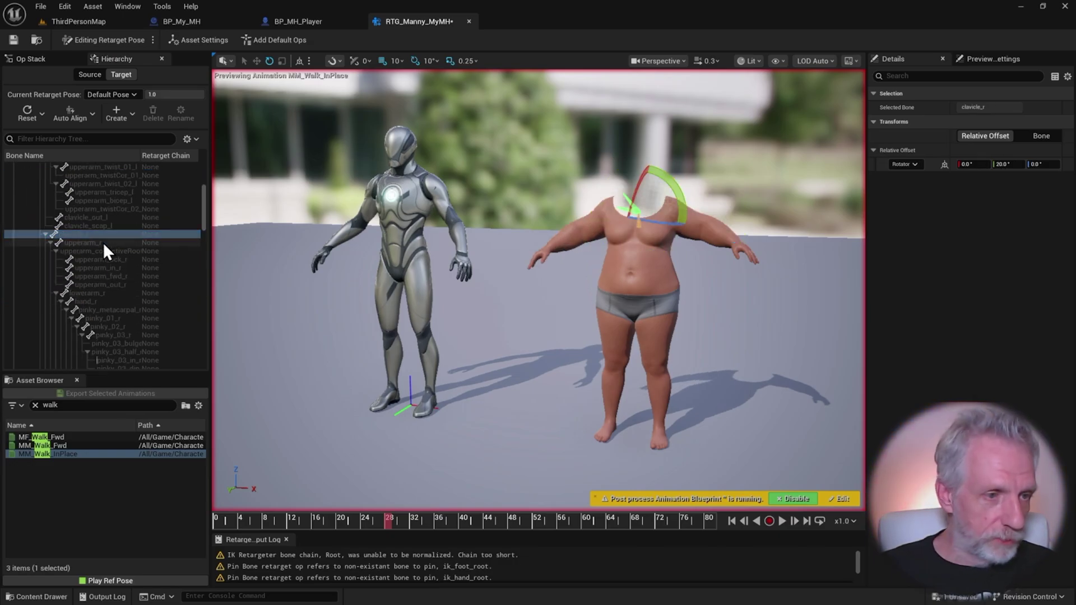
pyautogui.moveTo(656, 202); pyautogui.dragTo(587, 266)
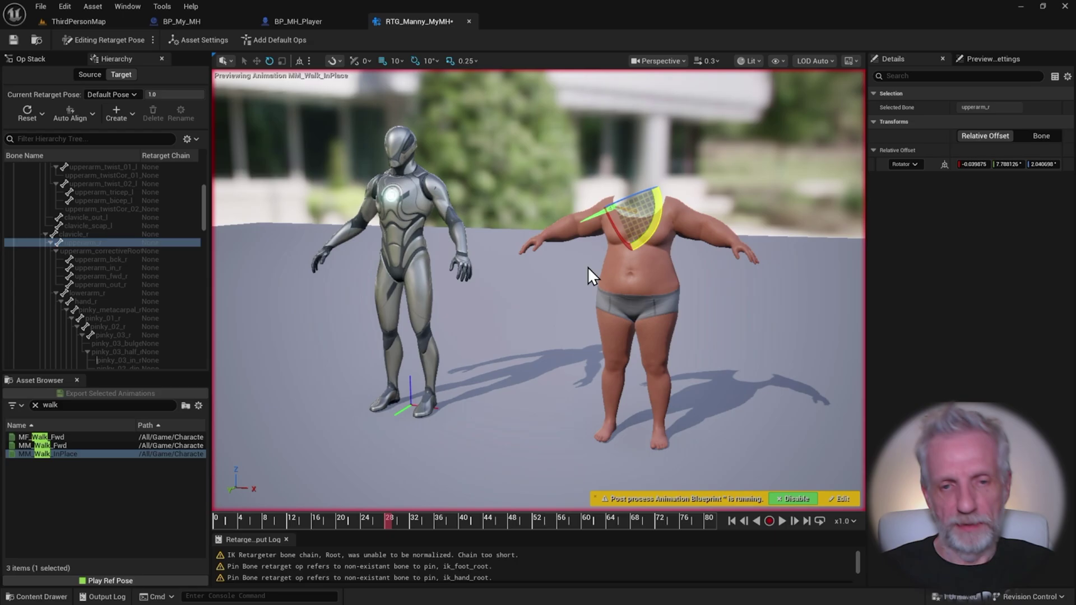
# Step: Run the retarget to check the walk with the adjusted pose, and examine the Speed Plant IK Goals operation's settings
pyautogui.click(95, 39)
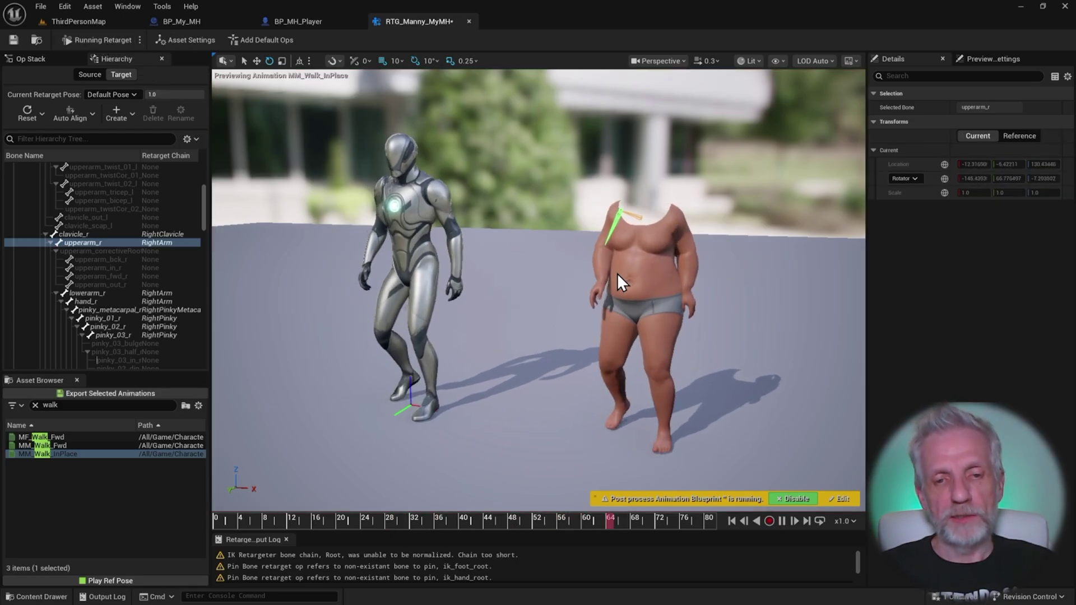
pyautogui.moveTo(617, 274)
pyautogui.mouseDown(button='right')
pyautogui.moveTo(637, 294)
pyautogui.moveTo(626, 274)
pyautogui.moveTo(634, 268)
pyautogui.mouseUp(button='right')
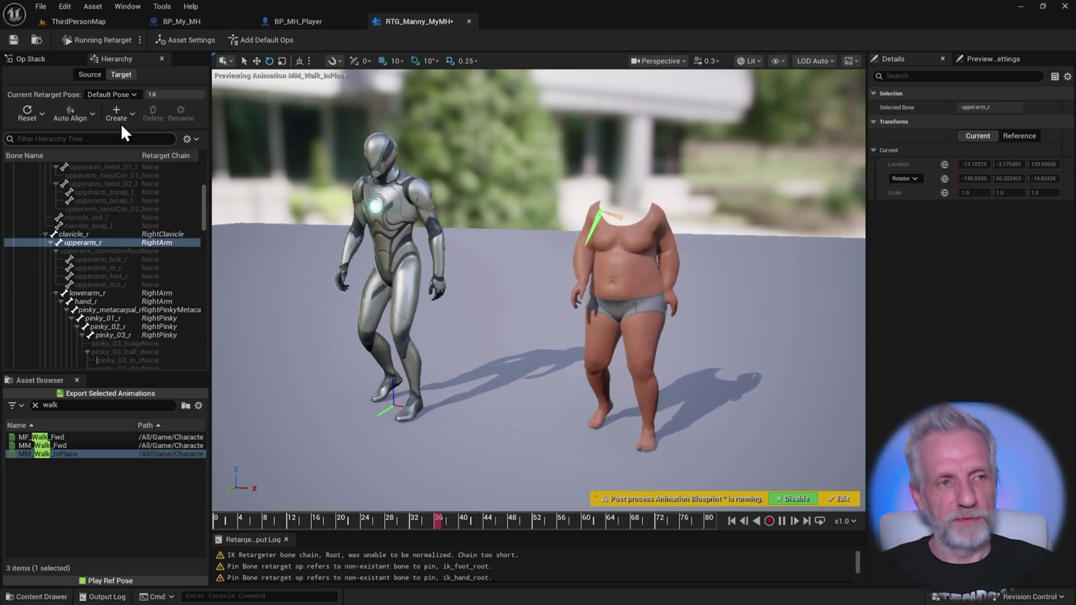
pyautogui.click(45, 59)
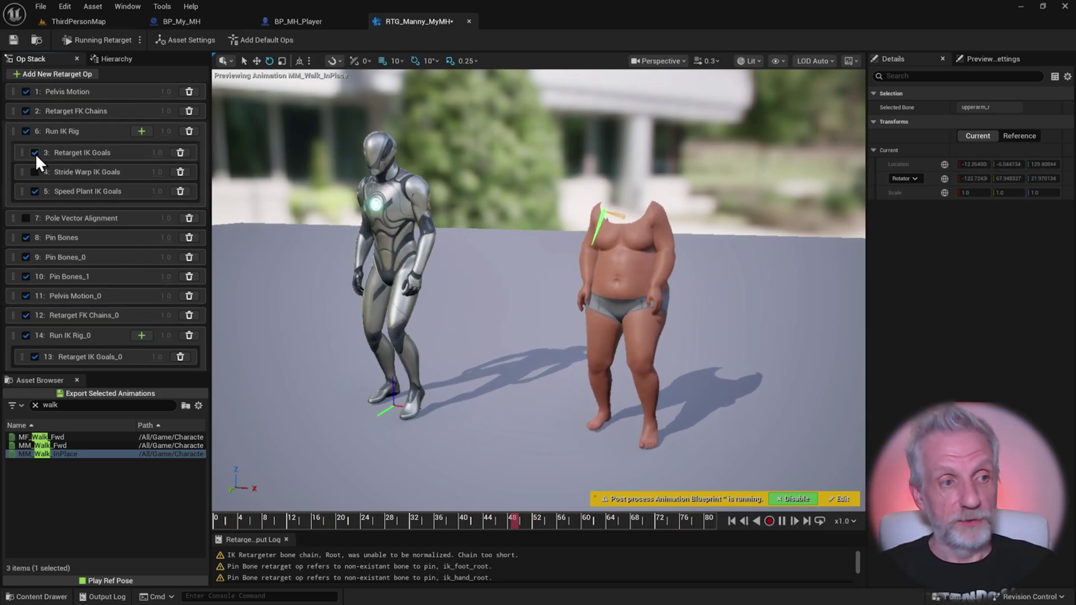
pyautogui.click(37, 193)
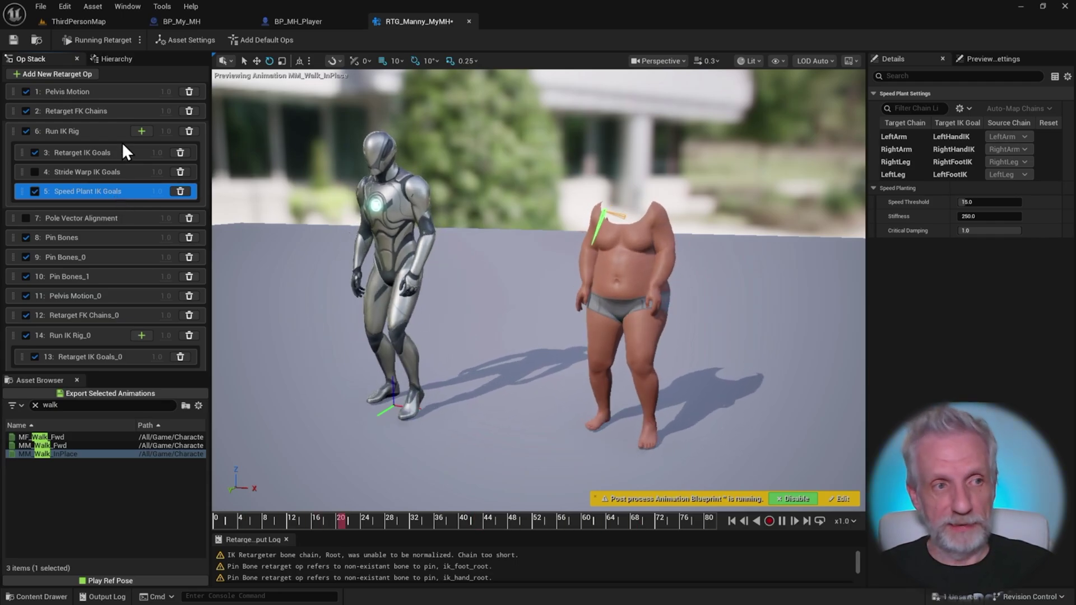
# Step: Auto-align all bones of the target's retarget pose, run the retarget to check the walk, and close RTG_Manny_MyMH
pyautogui.click(116, 60)
pyautogui.click(102, 41)
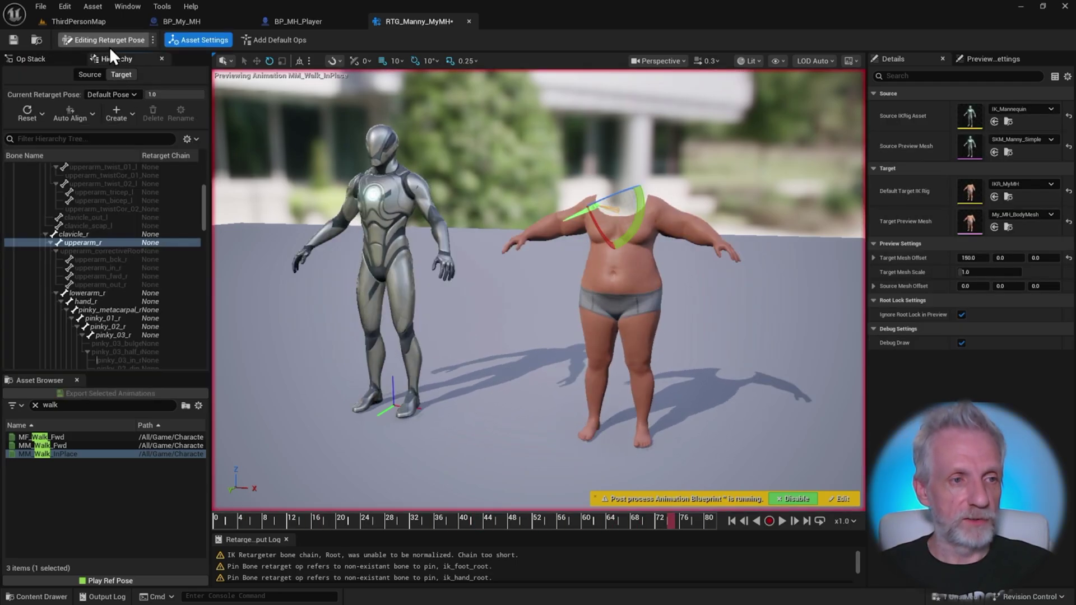
pyautogui.click(83, 116)
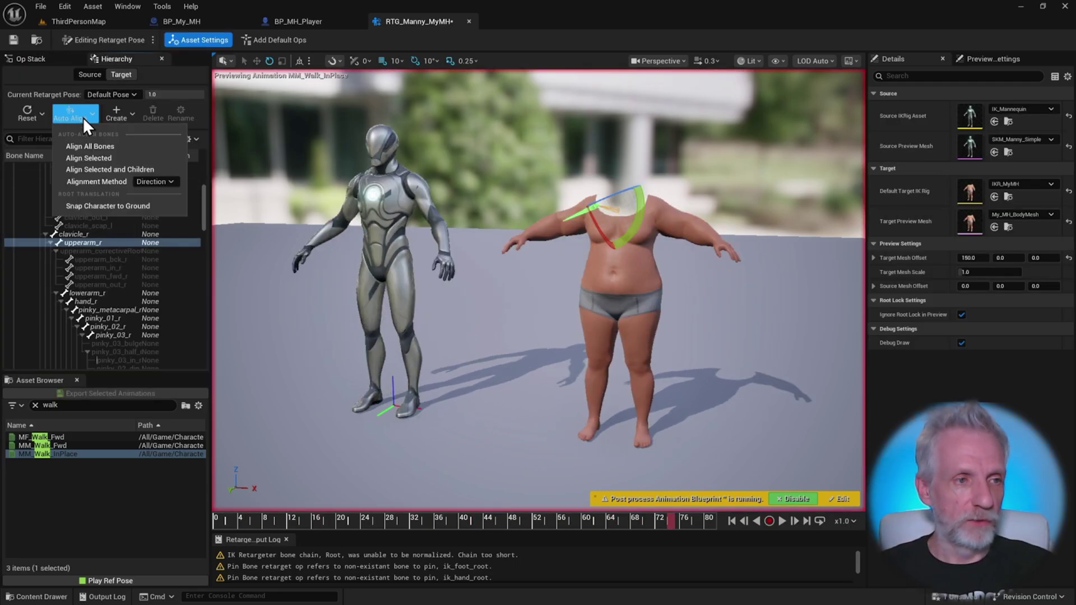
pyautogui.click(112, 147)
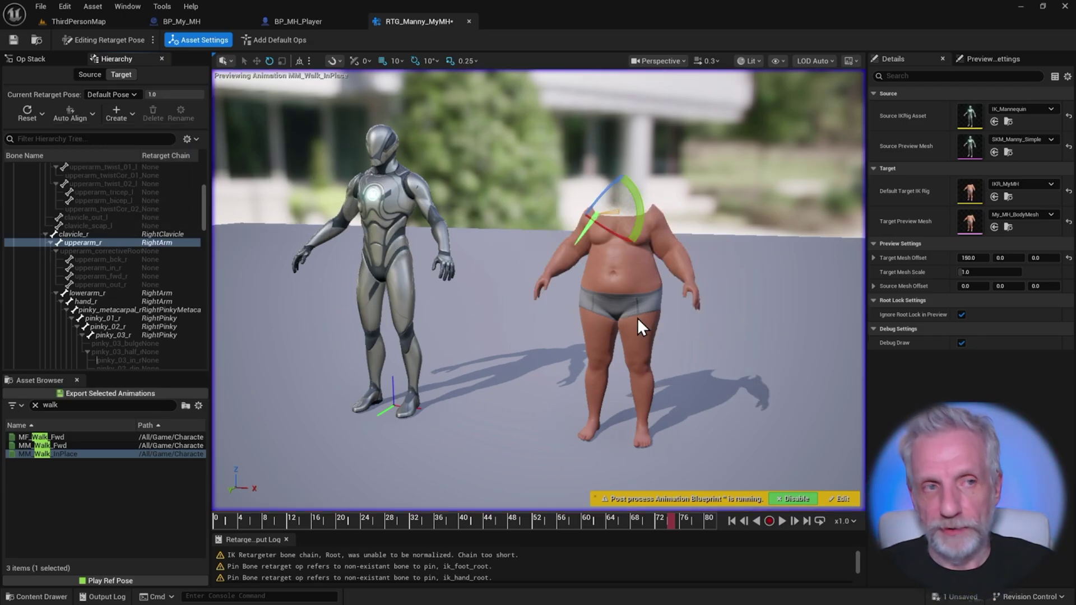
pyautogui.click(96, 39)
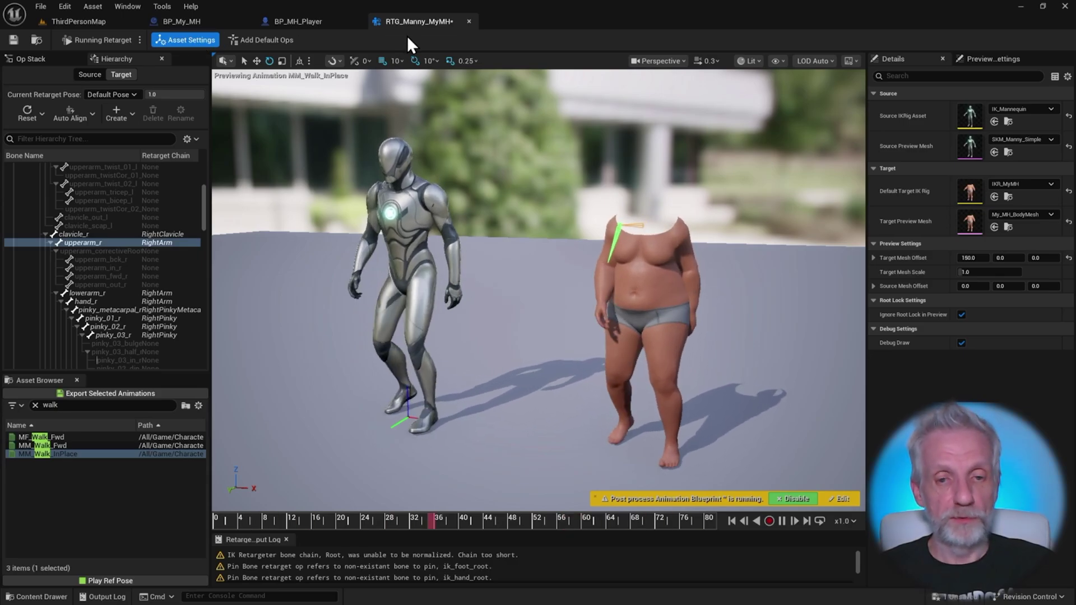
pyautogui.click(469, 21)
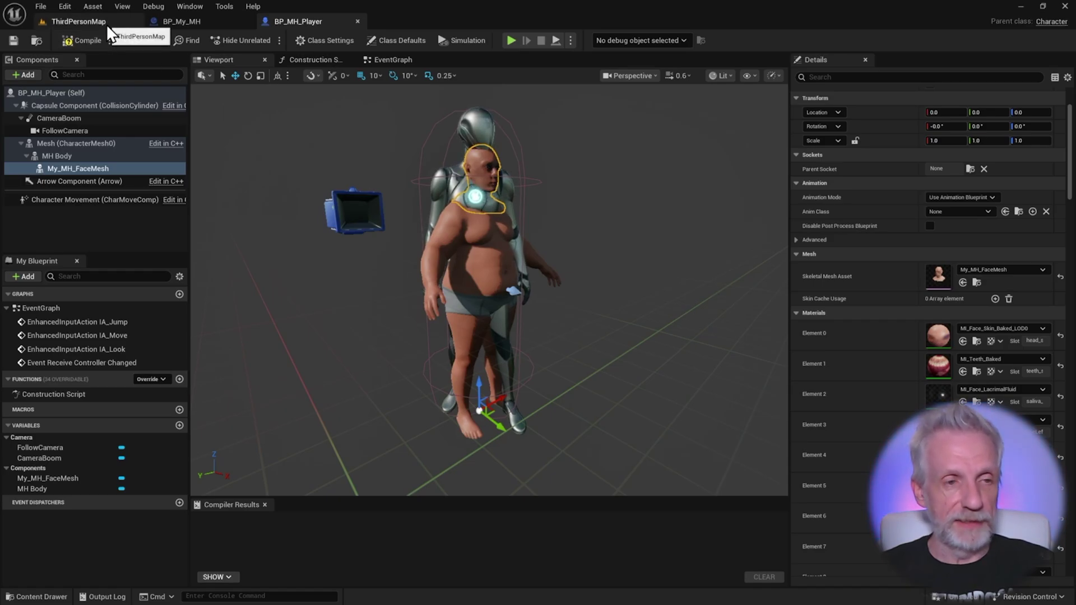
# Step: Create an Animation Blueprint named ABP_MyM in the My_MH folder, using the SKEL_MetaHuman_Base skeleton from MetaHumans/Common/Body, and open it
pyautogui.hotkey('ctrl', 'space')
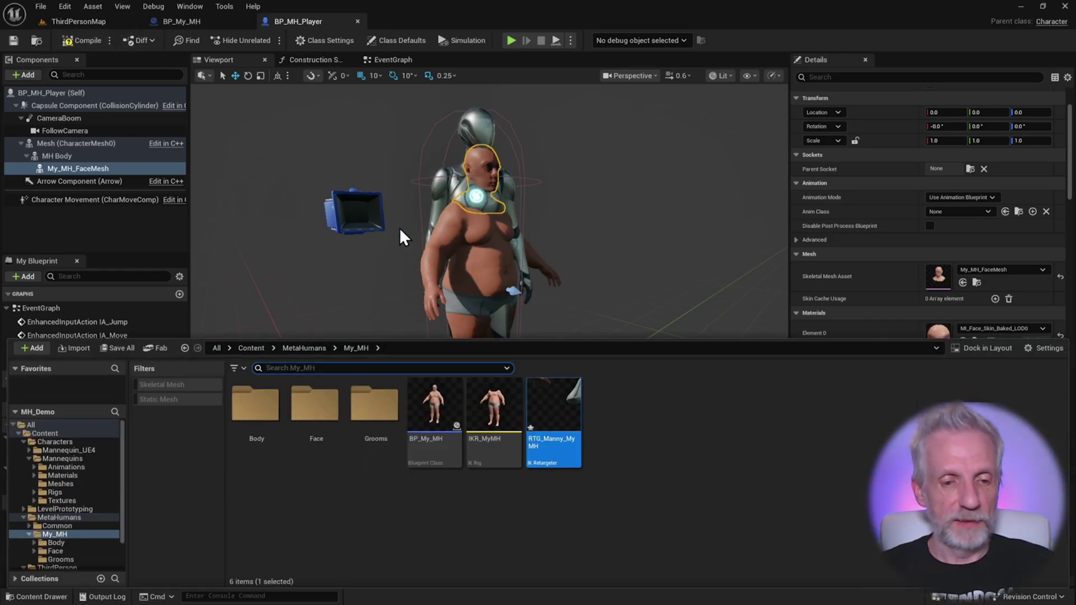
pyautogui.rightClick(616, 469)
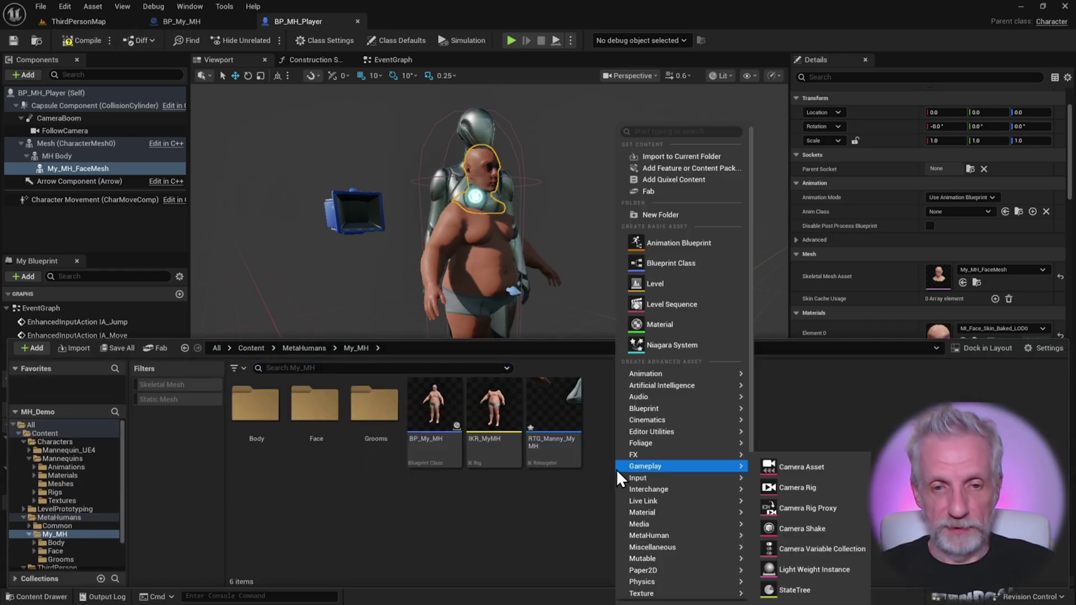
pyautogui.click(705, 245)
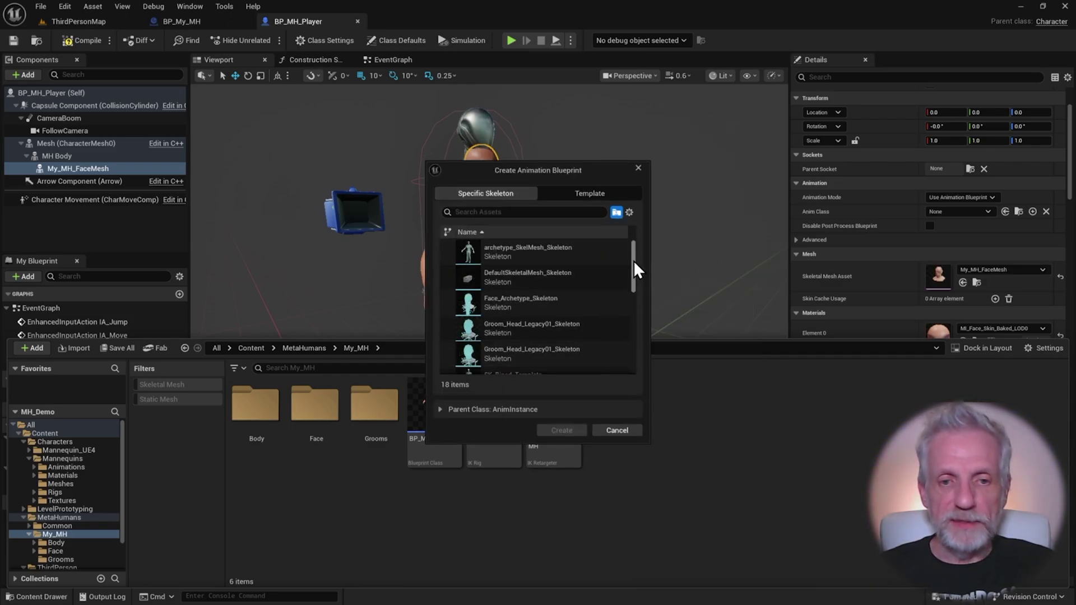
pyautogui.moveTo(633, 260); pyautogui.dragTo(634, 325)
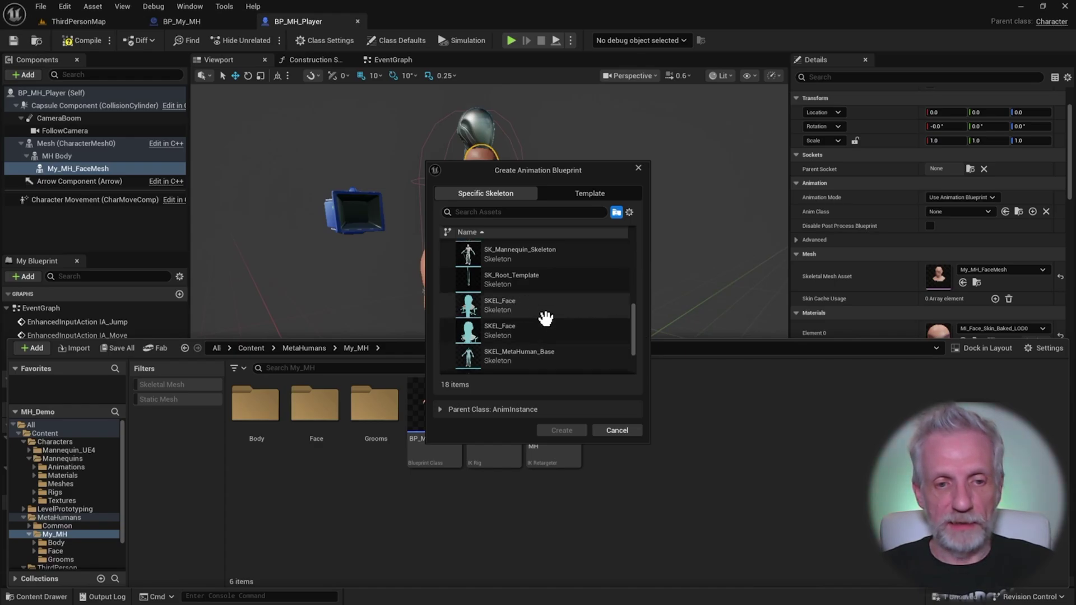
pyautogui.scroll(-2, 566, 319)
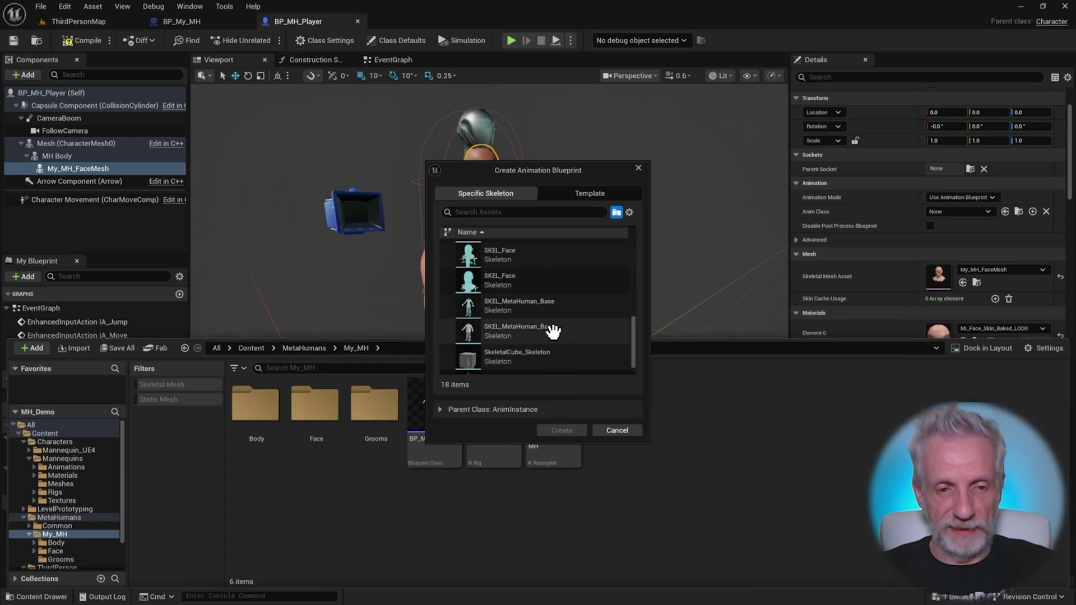
pyautogui.moveTo(556, 329)
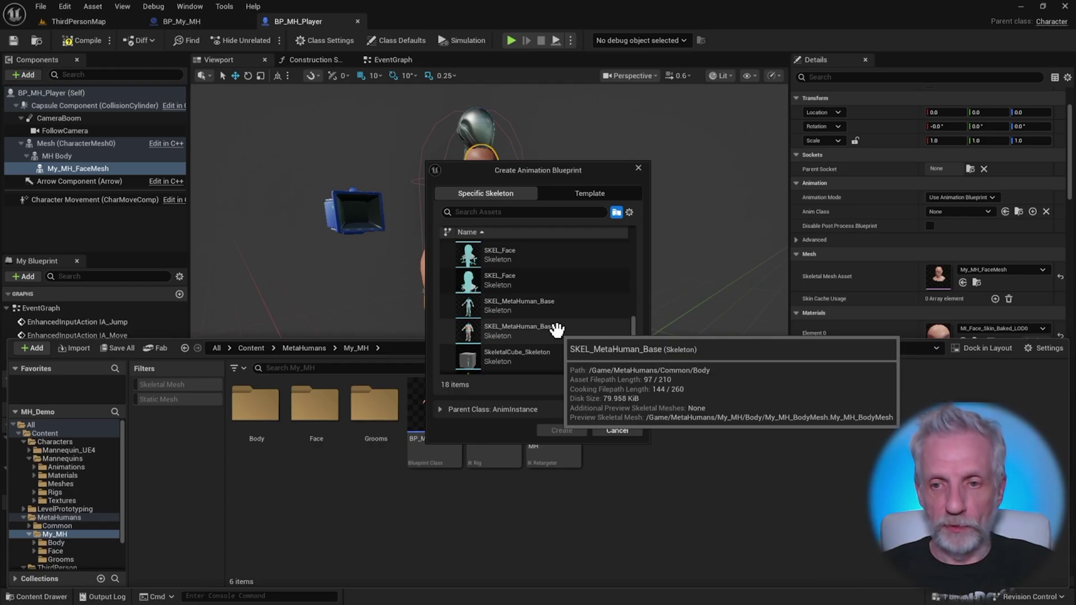
pyautogui.click(556, 330)
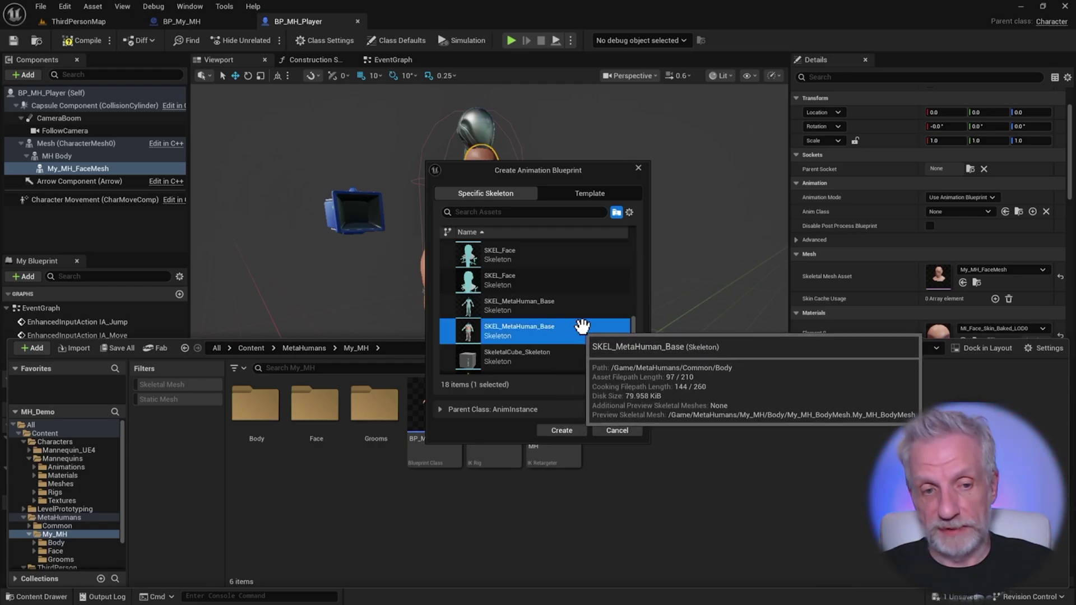
pyautogui.click(562, 430)
pyautogui.write('A')
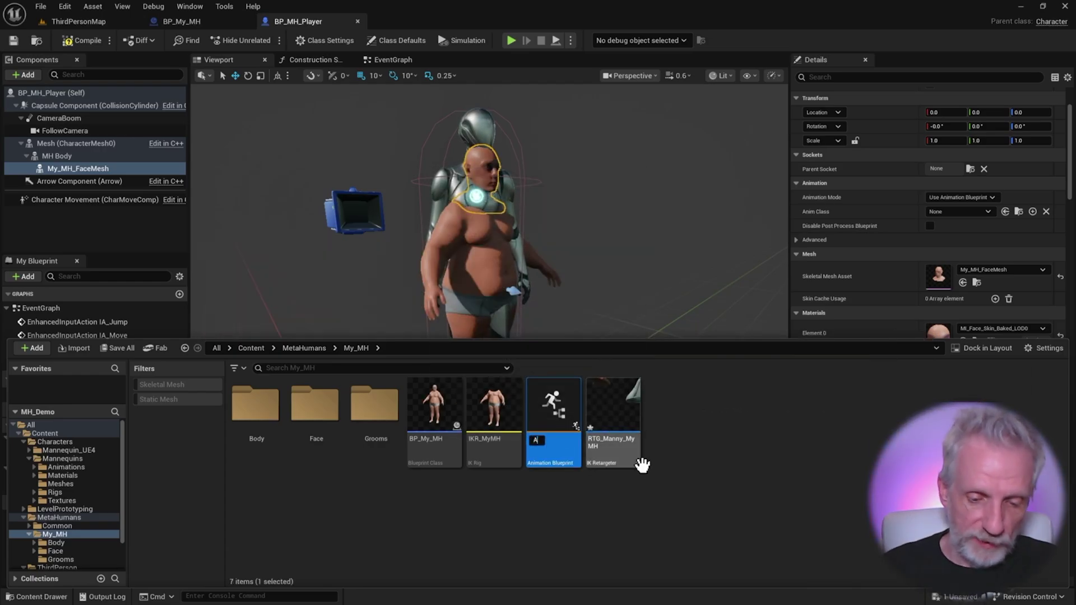
pyautogui.write('BP_MyM')
pyautogui.press('Return')
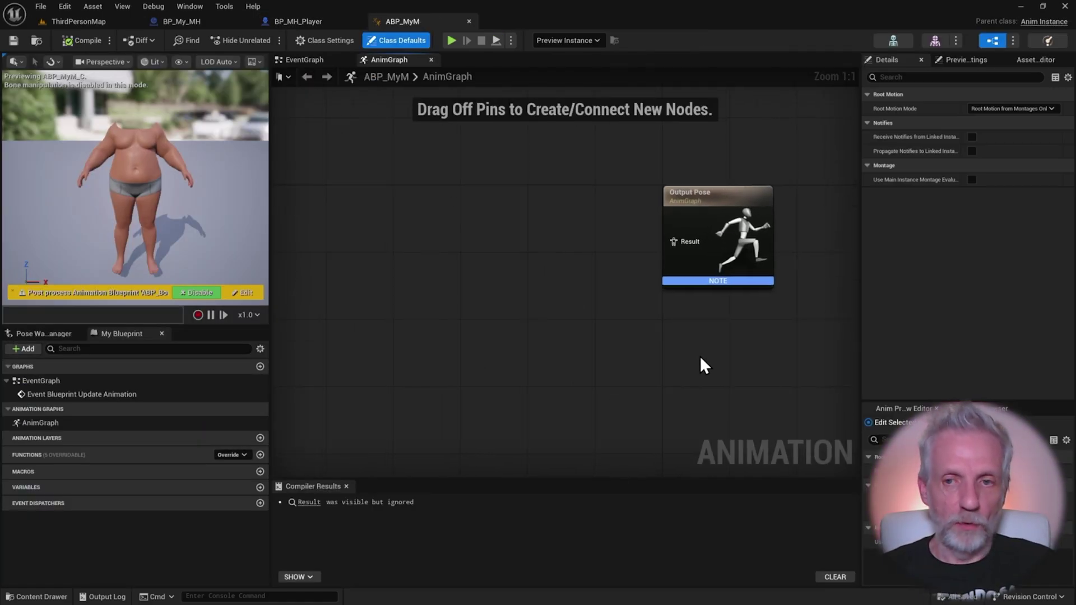
# Step: Feed a Retarget Pose From Mesh node into the Output Pose and set its IKRetargeter Asset to RTG_Manny_MyMH
pyautogui.moveTo(674, 241); pyautogui.dragTo(563, 295)
pyautogui.write('reta')
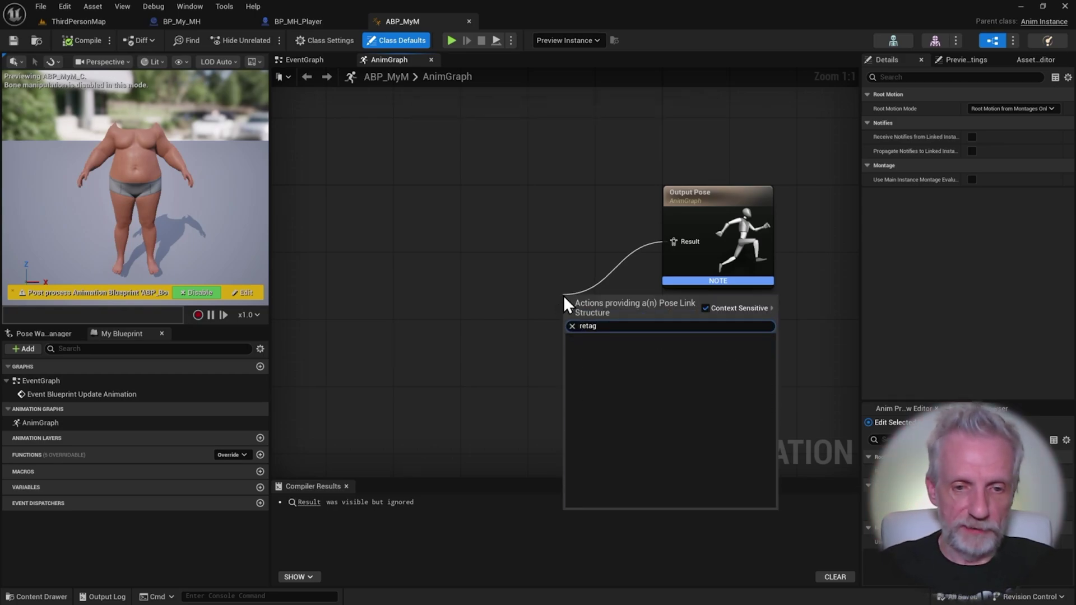
pyautogui.press('BackSpace')
pyautogui.write('ar')
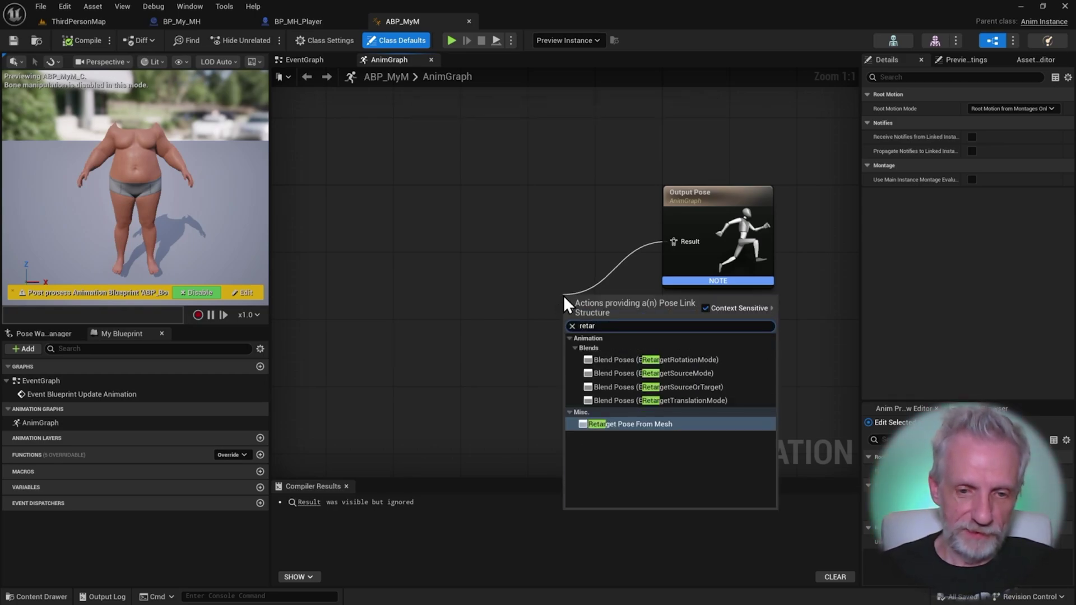
pyautogui.click(648, 422)
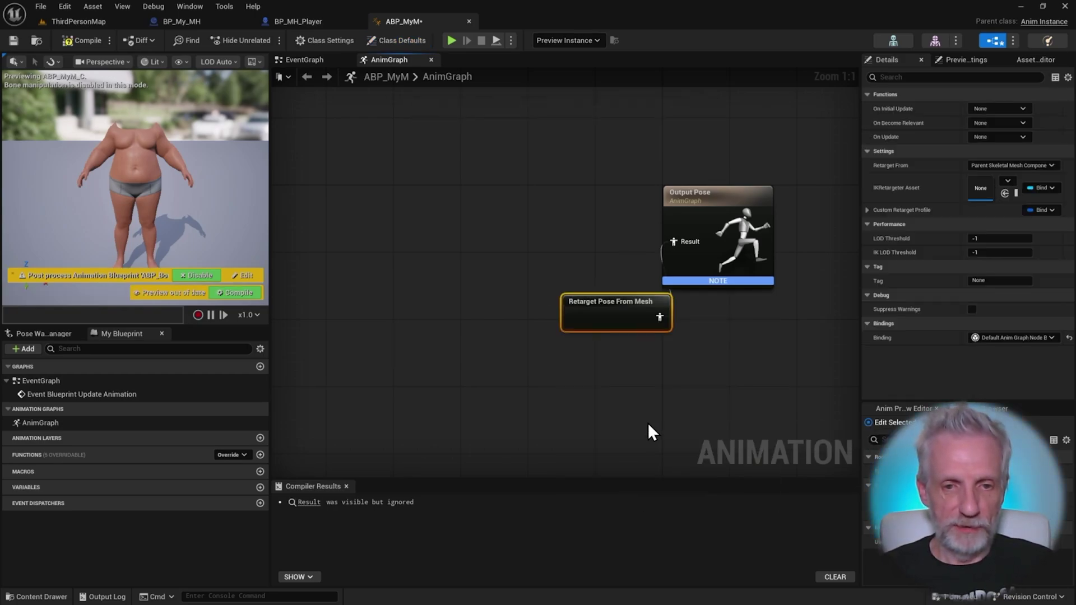
pyautogui.moveTo(613, 310); pyautogui.dragTo(519, 234)
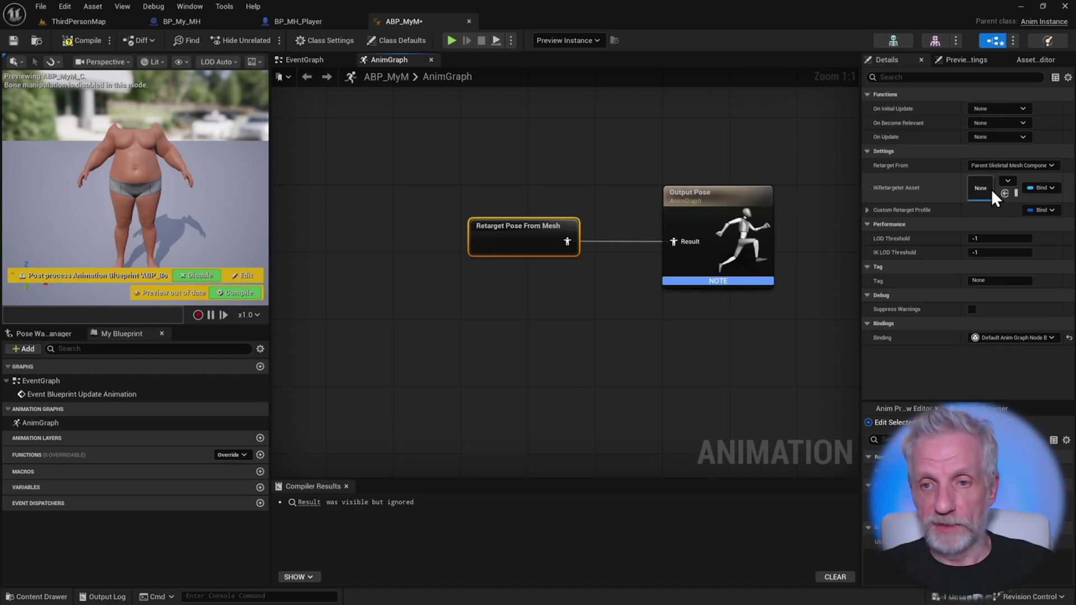
pyautogui.click(1007, 182)
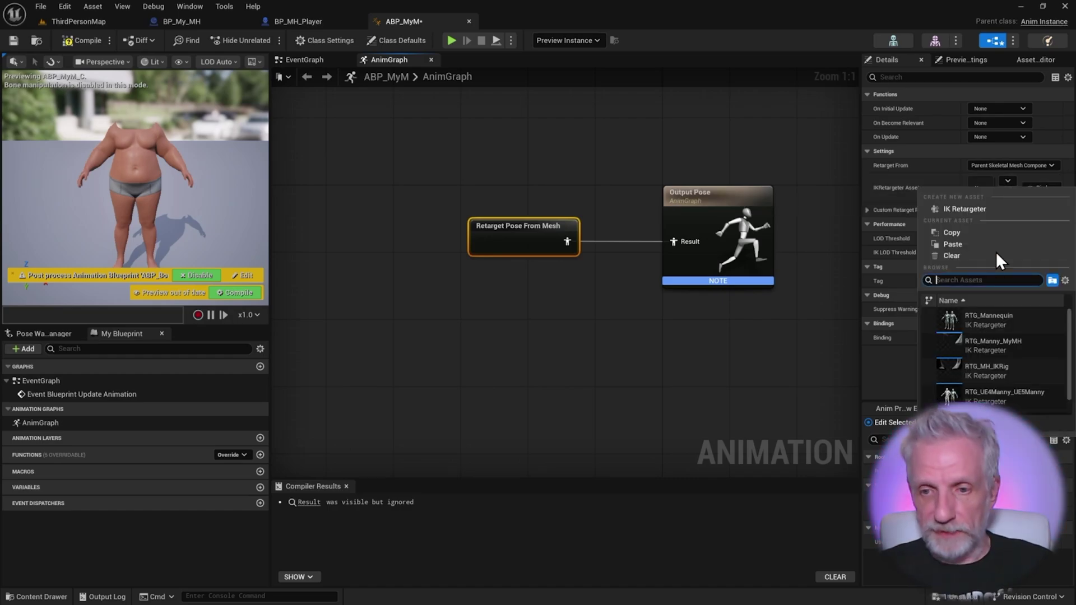
pyautogui.click(1017, 348)
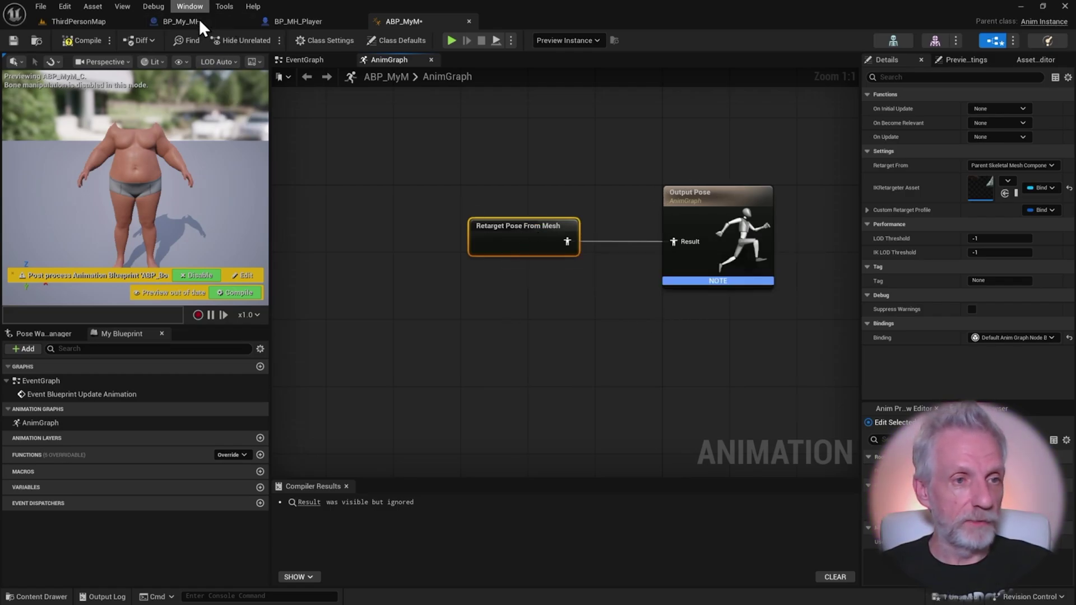
# Step: Assign ABP_MyM as the Anim Class of the MH Body component in BP_MH_Player and compile the blueprint
pyautogui.click(294, 21)
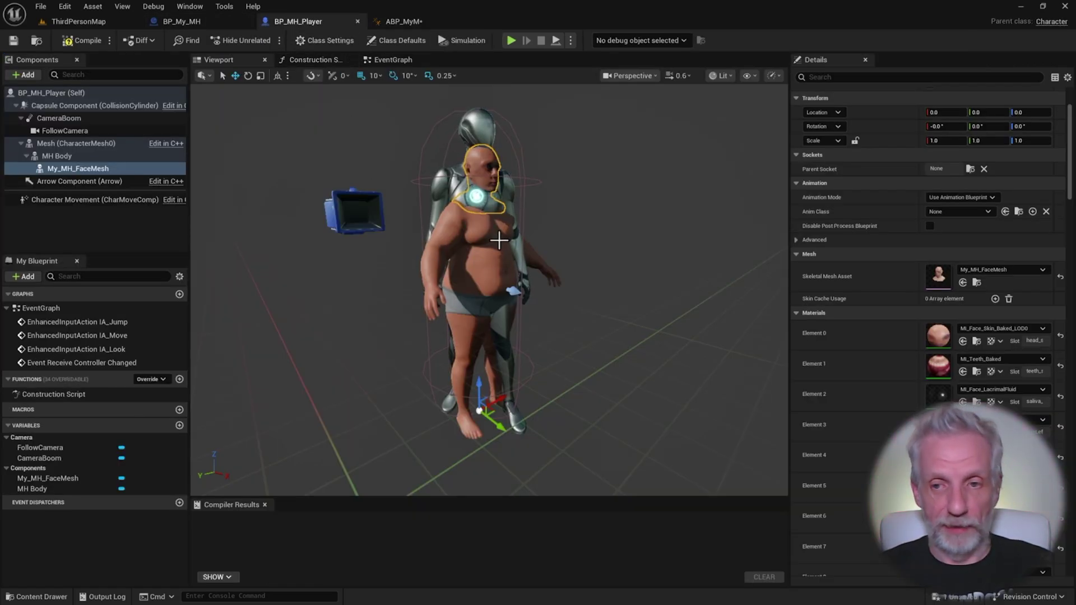
pyautogui.click(70, 153)
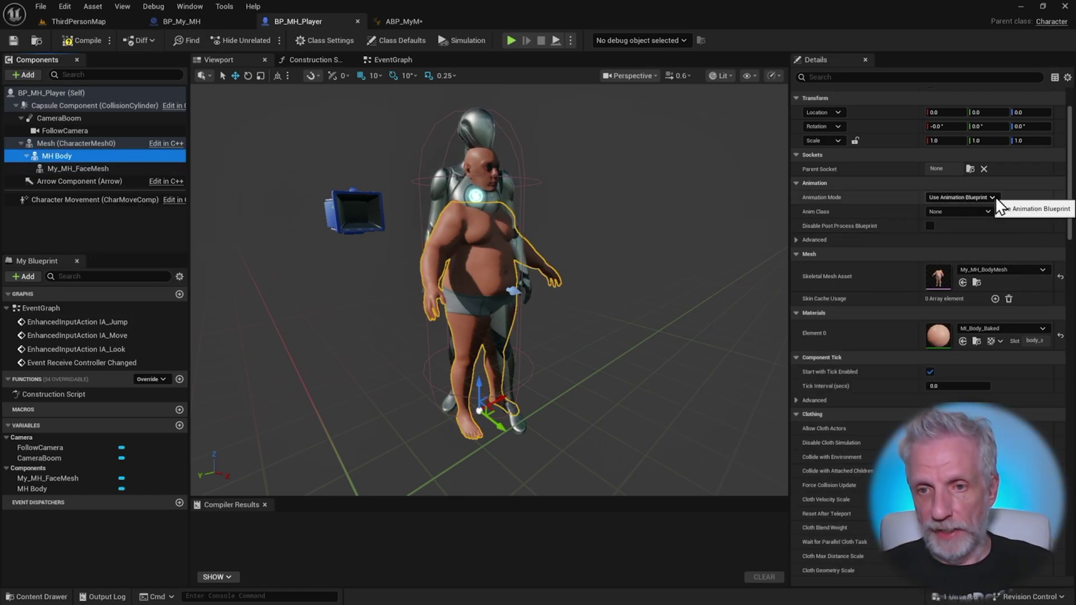
pyautogui.click(987, 210)
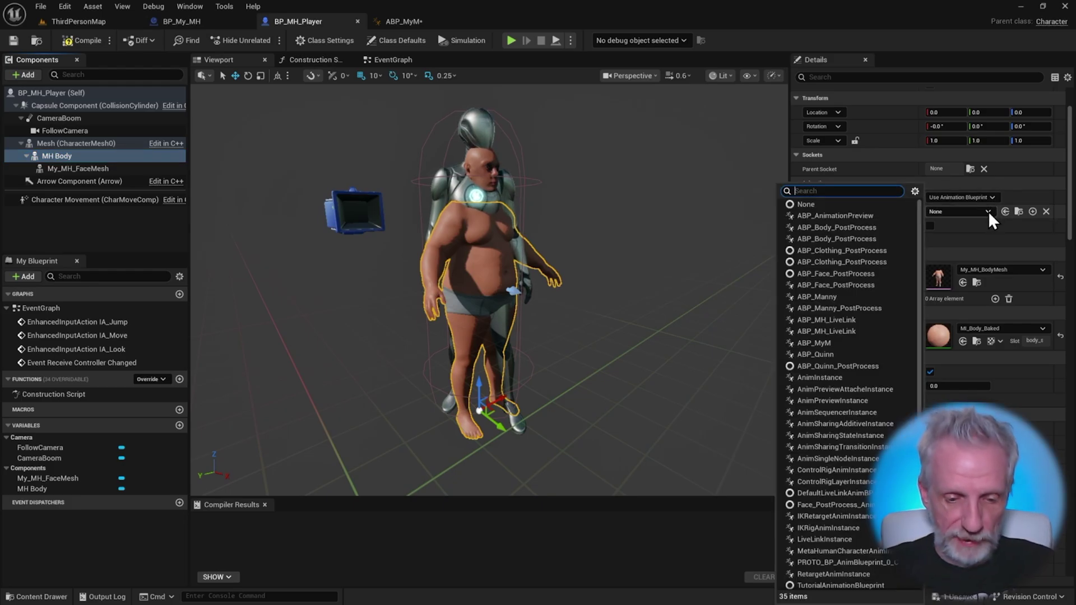
pyautogui.write('abp')
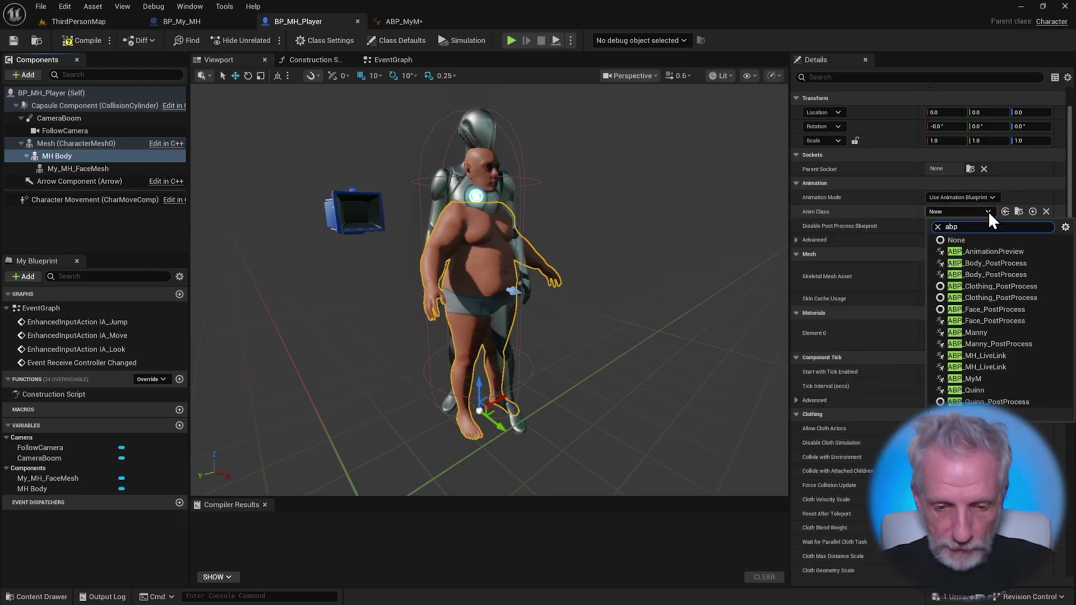
pyautogui.write('_my')
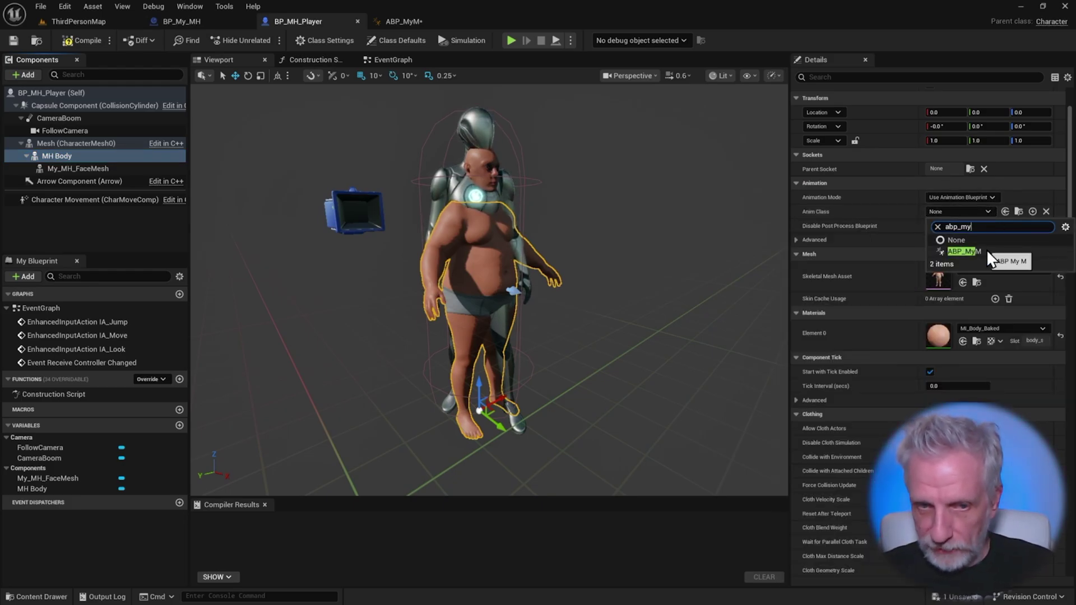
pyautogui.click(986, 249)
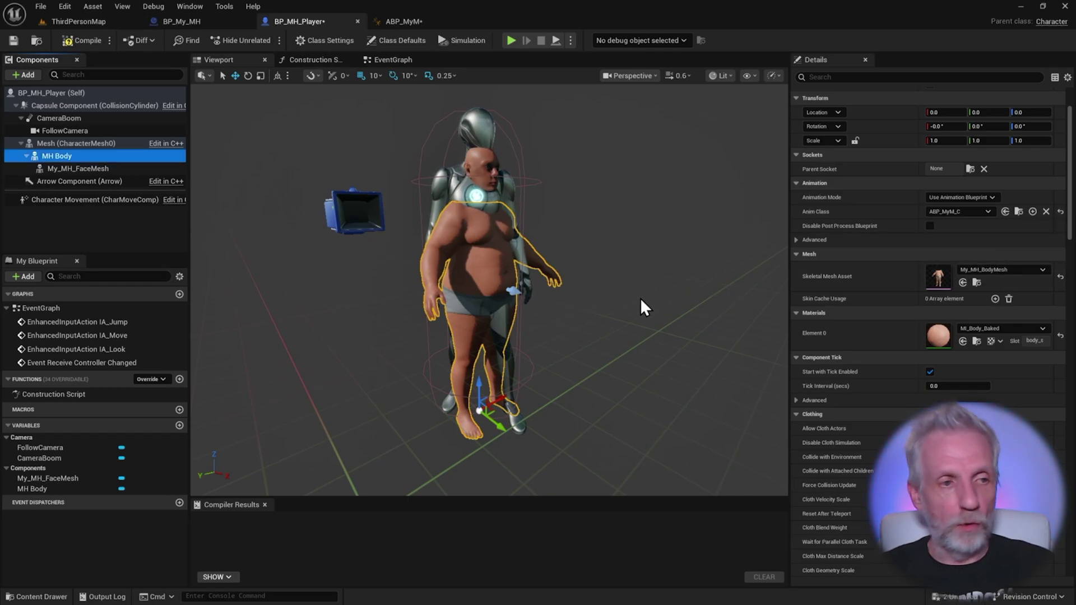
pyautogui.click(85, 41)
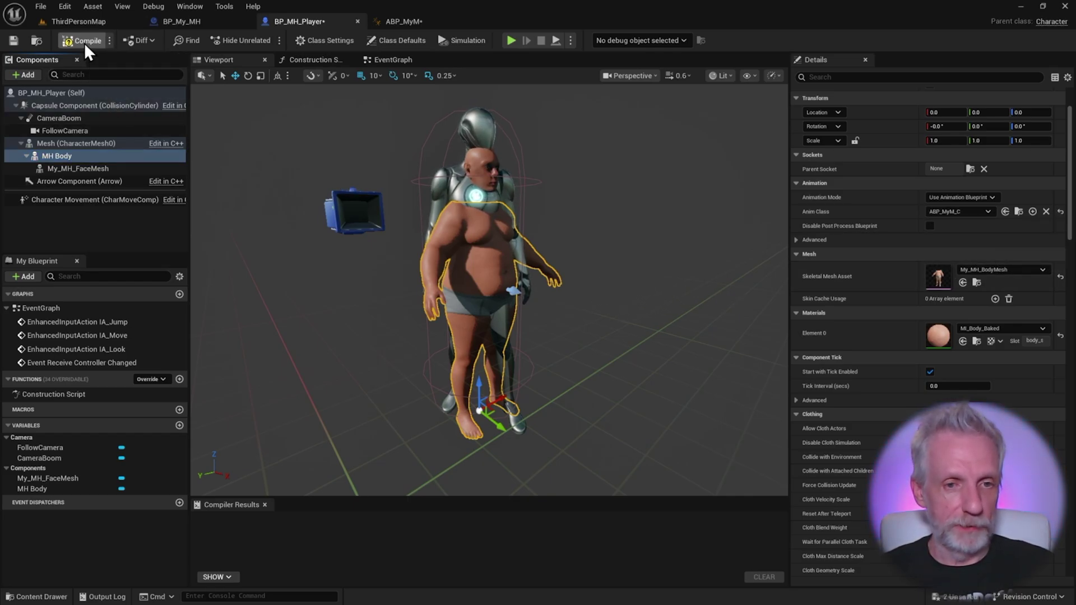
pyautogui.moveTo(448, 273)
pyautogui.mouseDown(button='right')
pyautogui.moveTo(472, 292)
pyautogui.moveTo(459, 305)
pyautogui.moveTo(448, 247)
pyautogui.moveTo(447, 269)
pyautogui.moveTo(459, 273)
pyautogui.mouseUp(button='right')
pyautogui.scroll(-2, 451, 272)
# Step: Play ThirdPersonMap and run the character around in several directions to check that the MetaHuman body follows Manny's movement
pyautogui.click(85, 23)
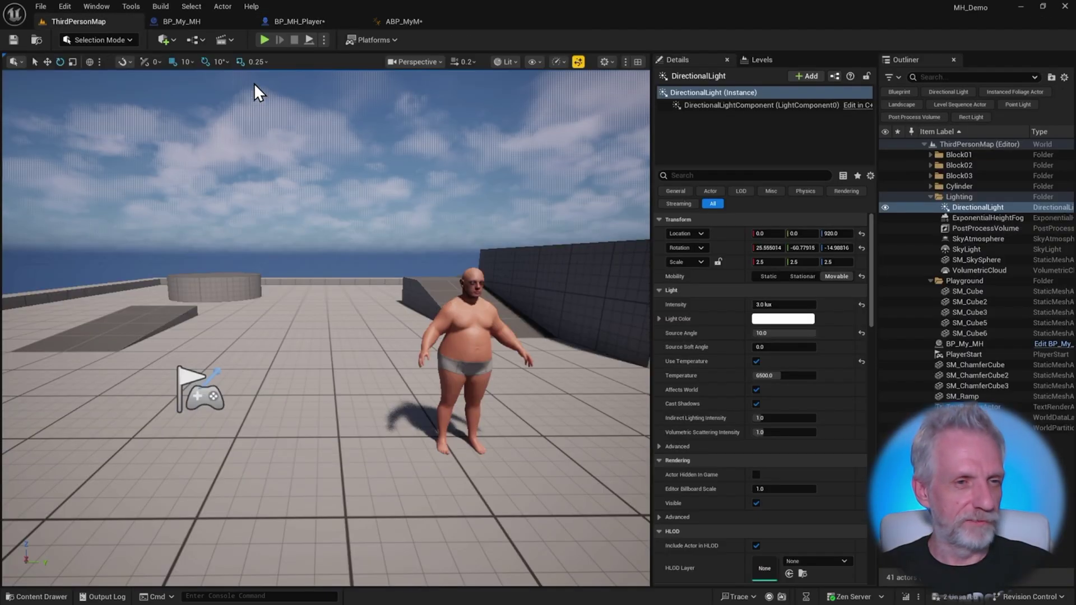
pyautogui.hotkey('alt', 'p')
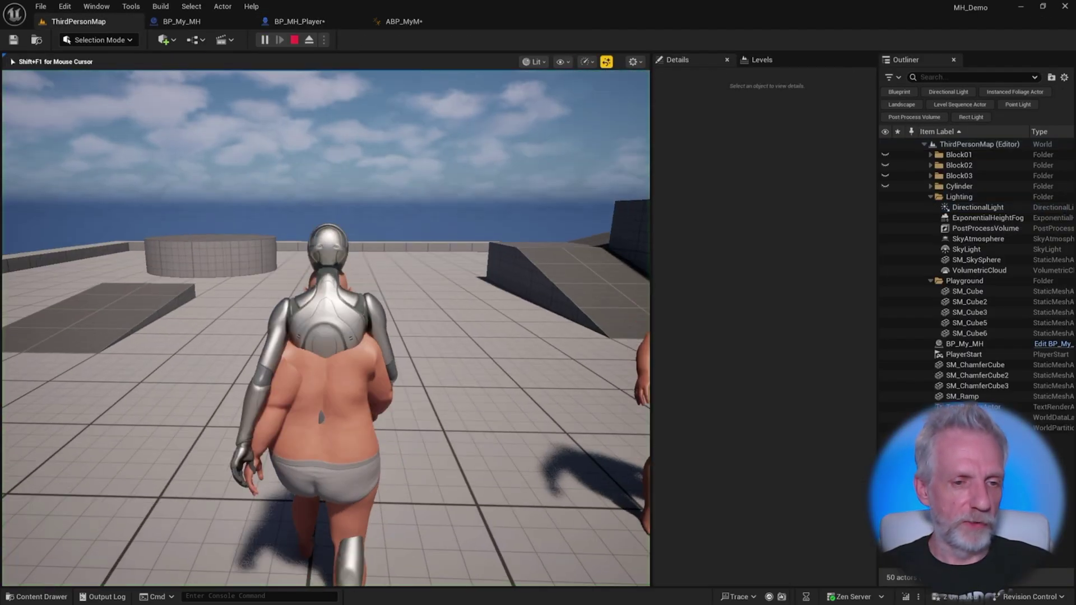
pyautogui.press('w')
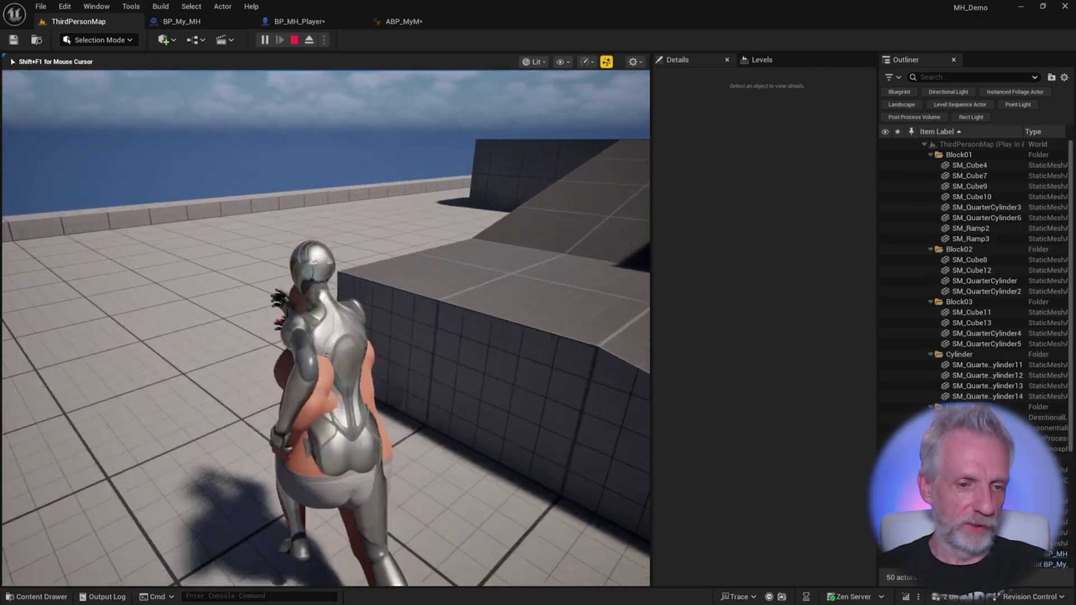
pyautogui.press('w')
pyautogui.press('s')
pyautogui.press('d')
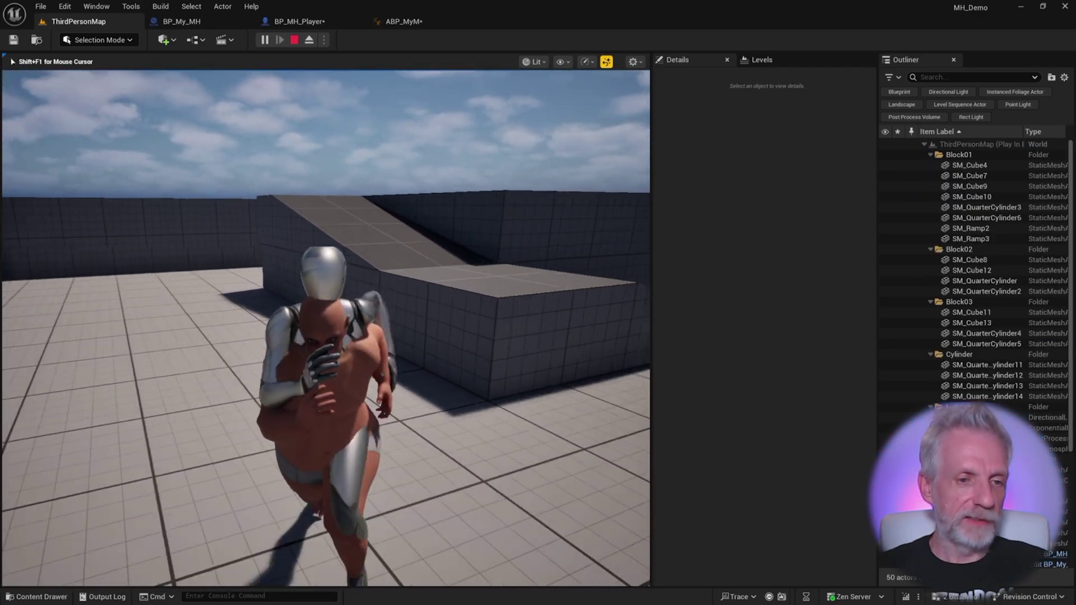
pyautogui.press('s')
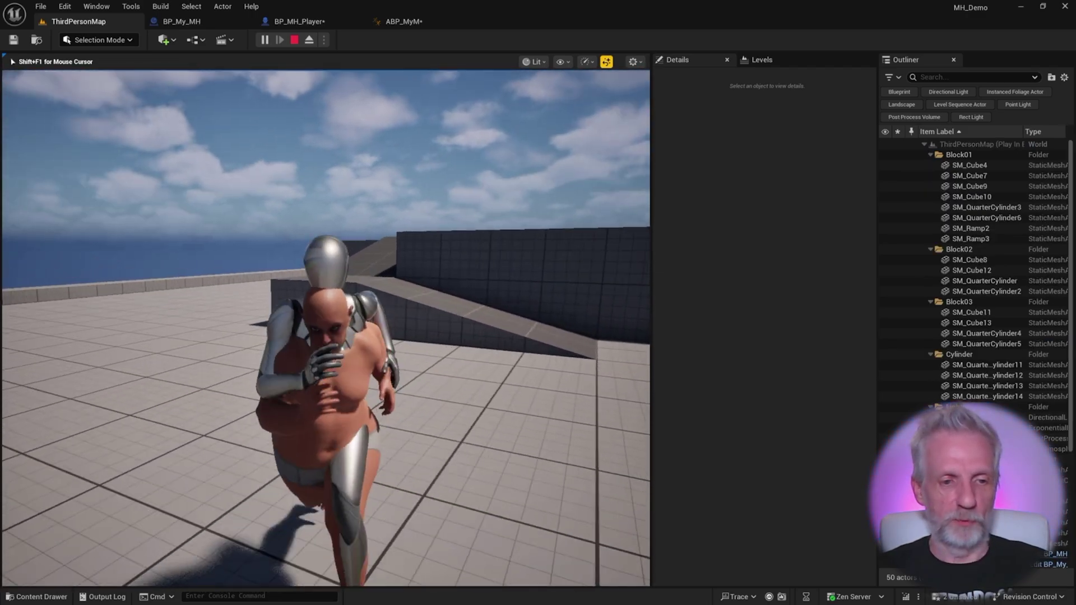
pyautogui.press('a')
pyautogui.press('w')
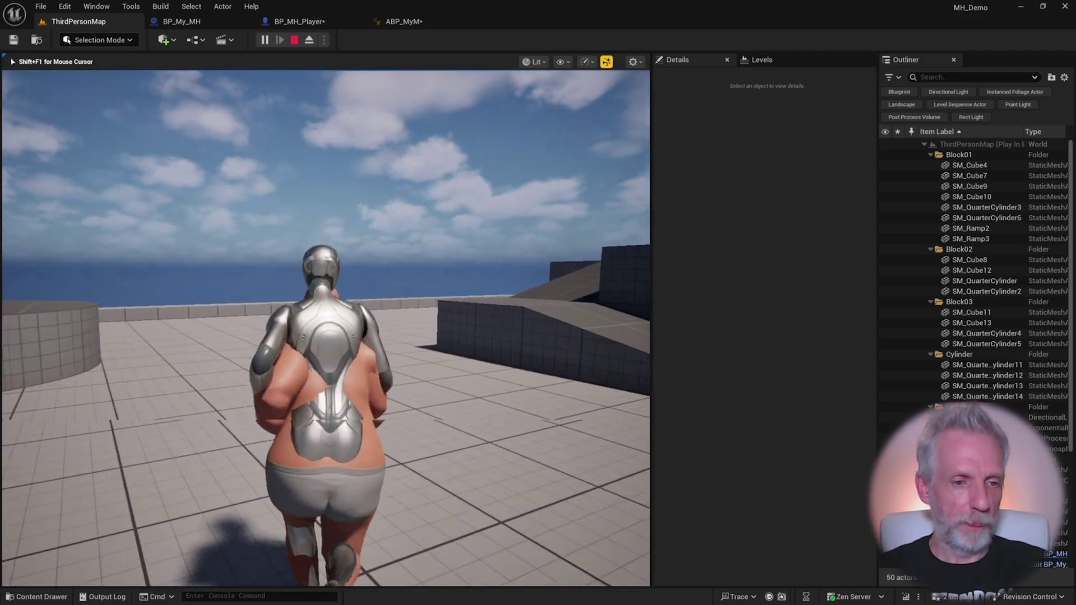
pyautogui.press('Escape')
# Step: Close the BP_My_MH blueprint and return to BP_MH_Player
pyautogui.click(195, 20)
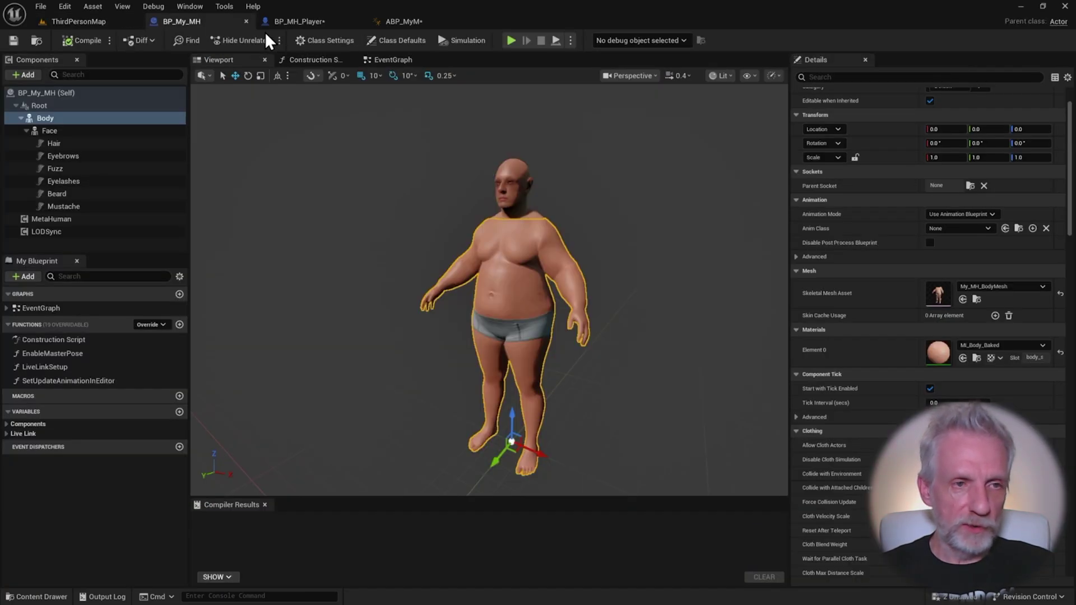
pyautogui.click(246, 22)
pyautogui.click(206, 20)
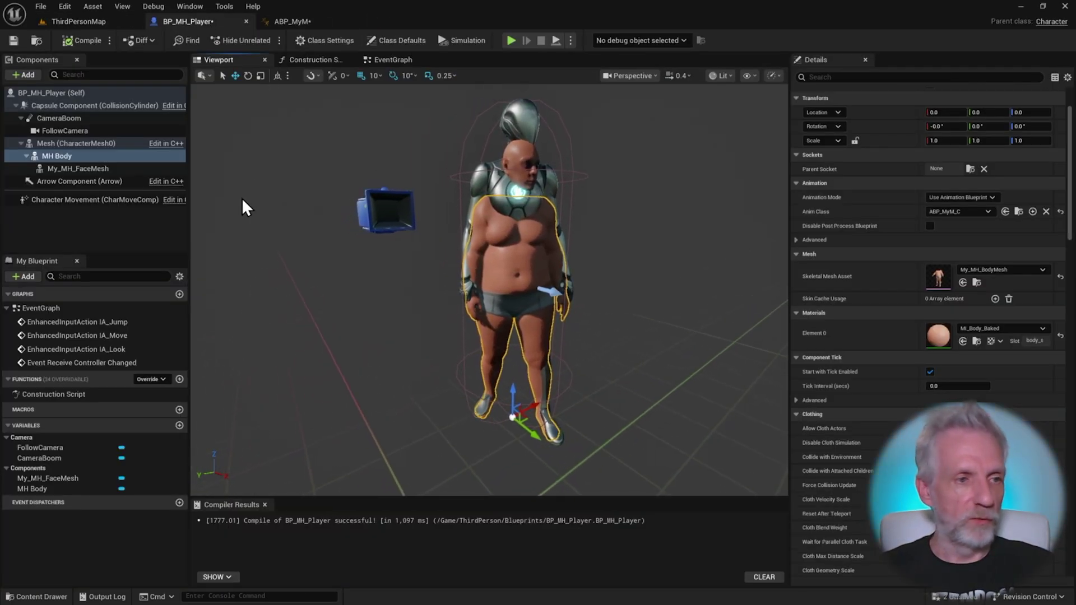
# Step: Make the Mesh (CharacterMesh0) component not Visible and set its Visibility Based Anim Tick Option to Always Tick Pose and Refresh Bones
pyautogui.click(84, 144)
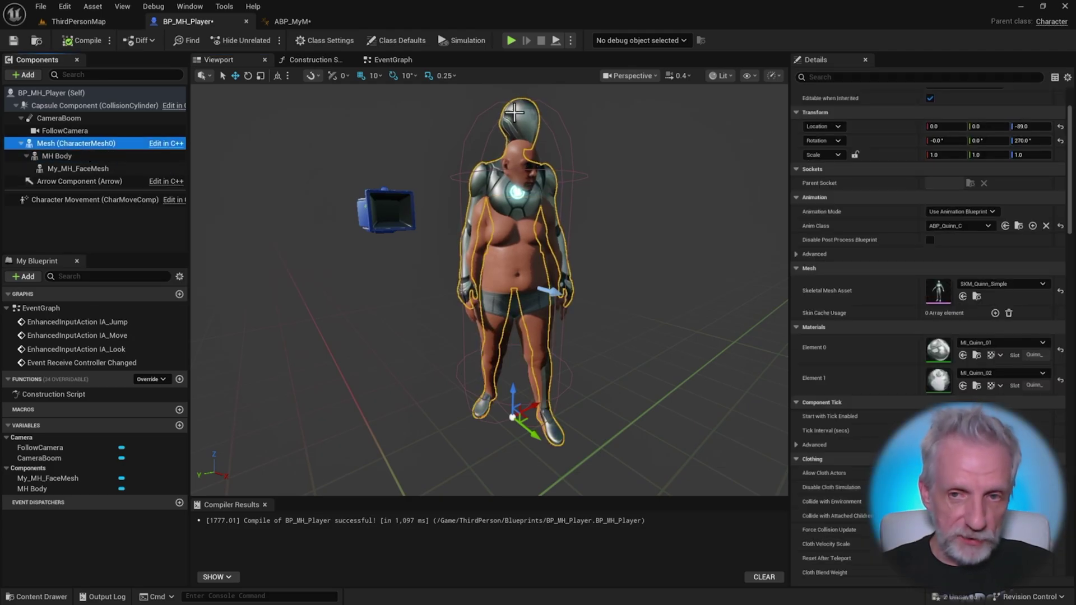
pyautogui.click(851, 76)
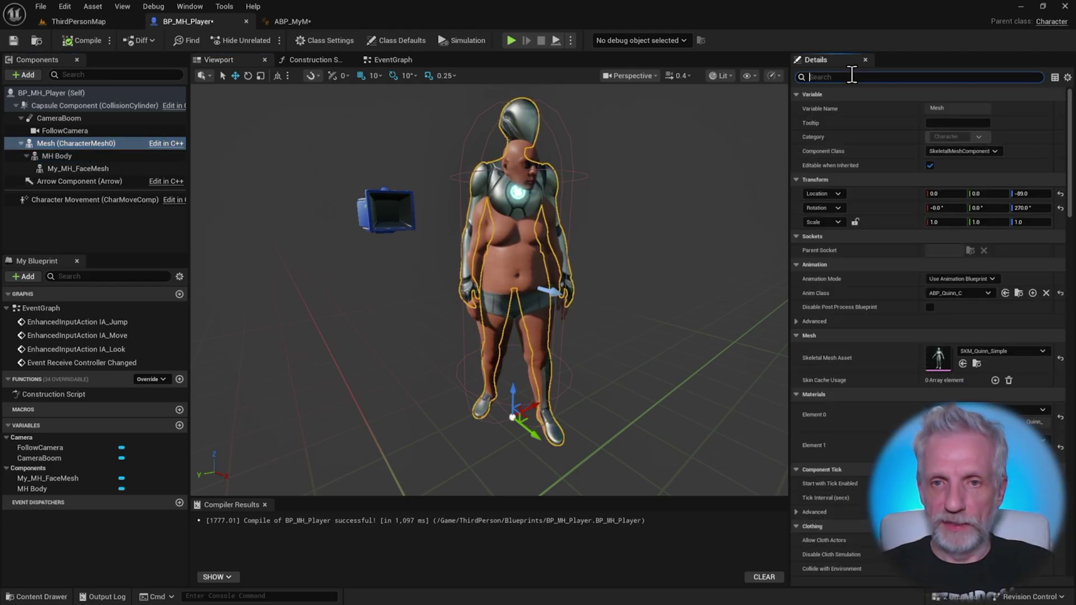
pyautogui.write('vis')
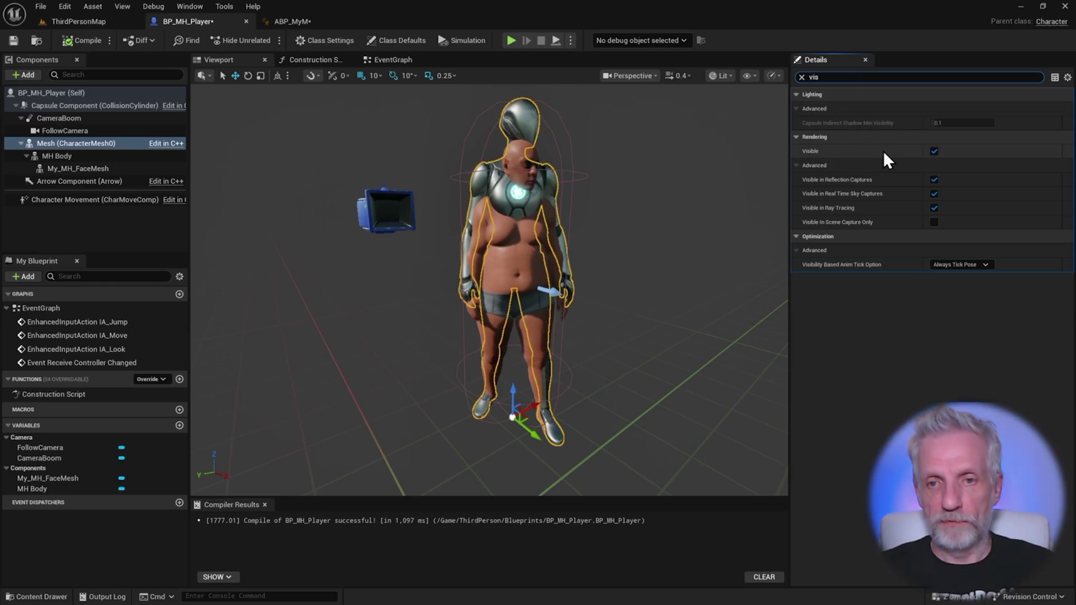
pyautogui.click(934, 151)
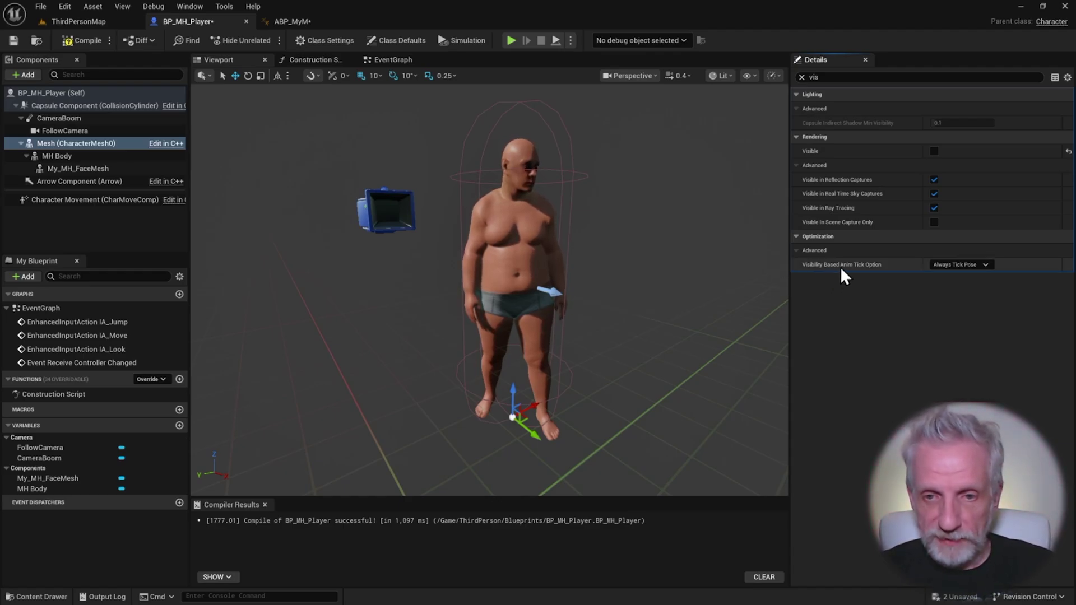
pyautogui.click(986, 267)
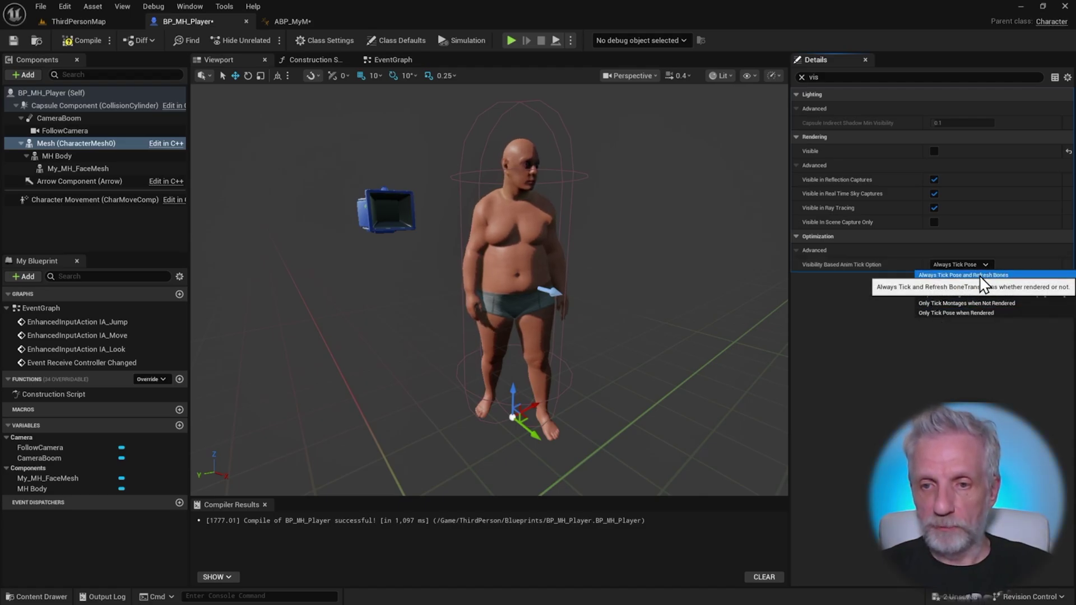
pyautogui.click(993, 275)
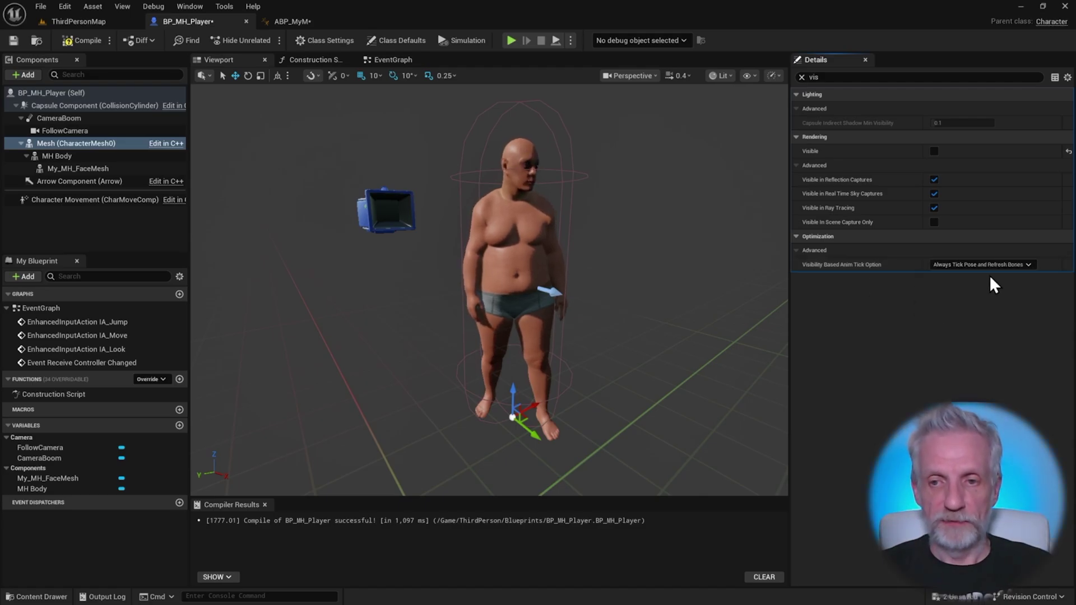
# Step: Play ThirdPersonMap with the Quinn mesh hidden, running and jumping around the level to check the MetaHuman's animation
pyautogui.click(96, 21)
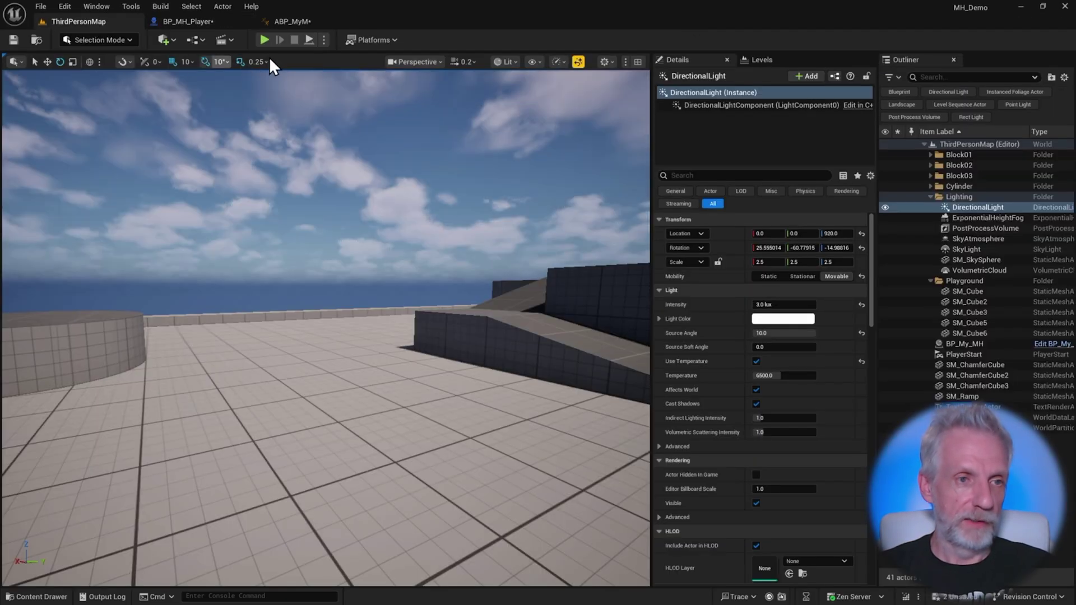
pyautogui.hotkey('alt', 'p')
pyautogui.press('w')
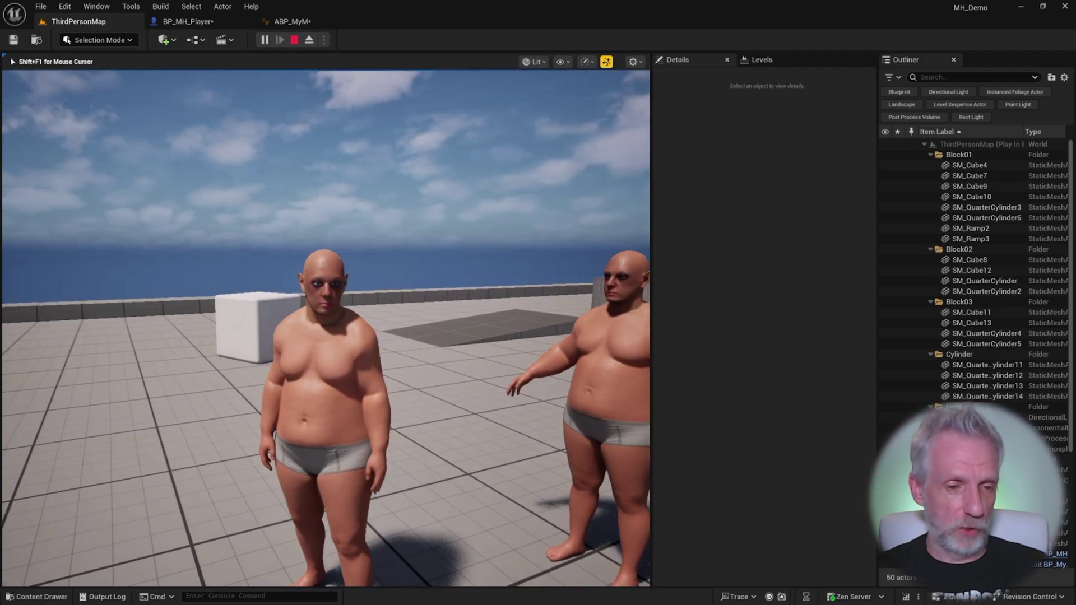
pyautogui.press('w')
pyautogui.press('s')
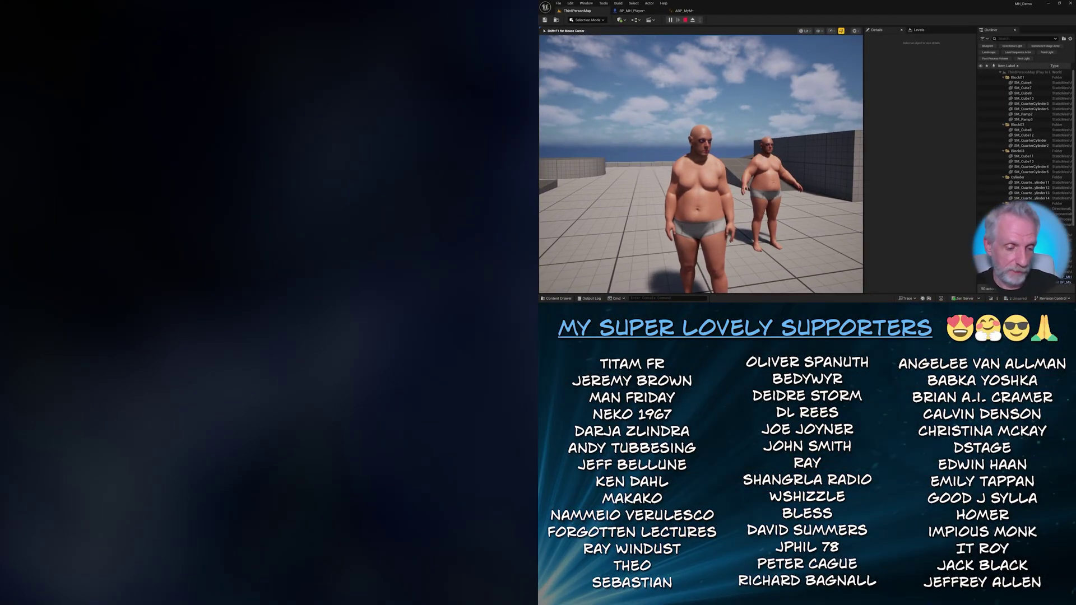
pyautogui.press('w')
pyautogui.press('a')
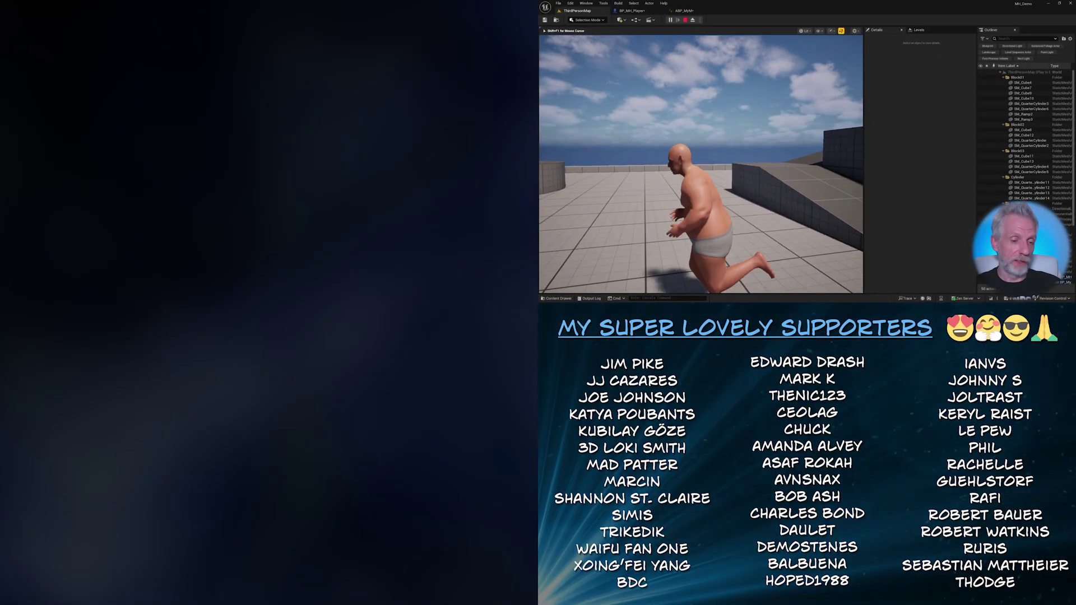
pyautogui.press('d')
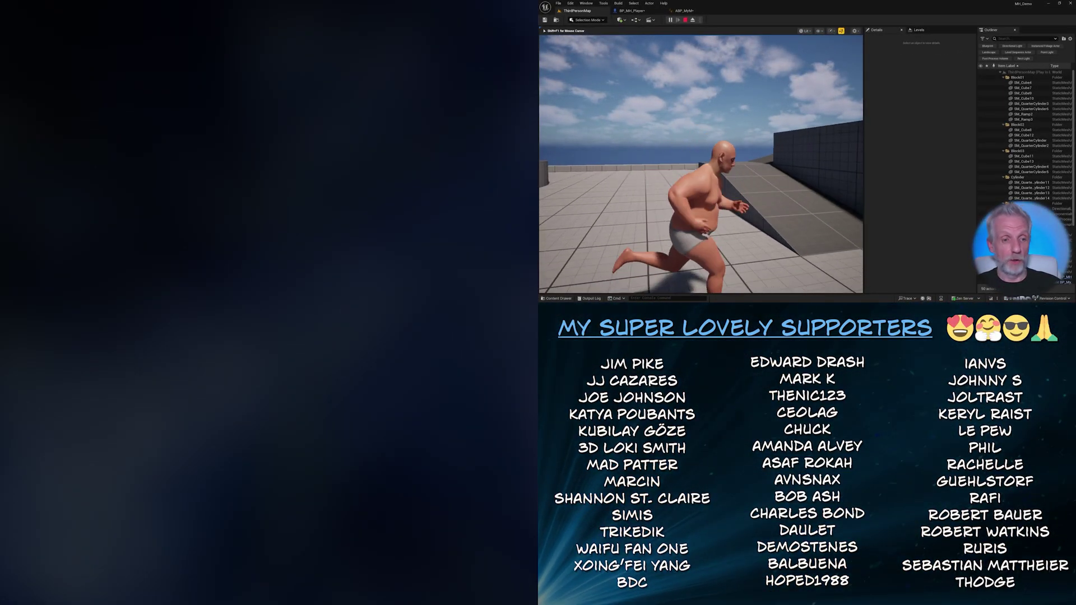
pyautogui.press('w')
pyautogui.press('w')
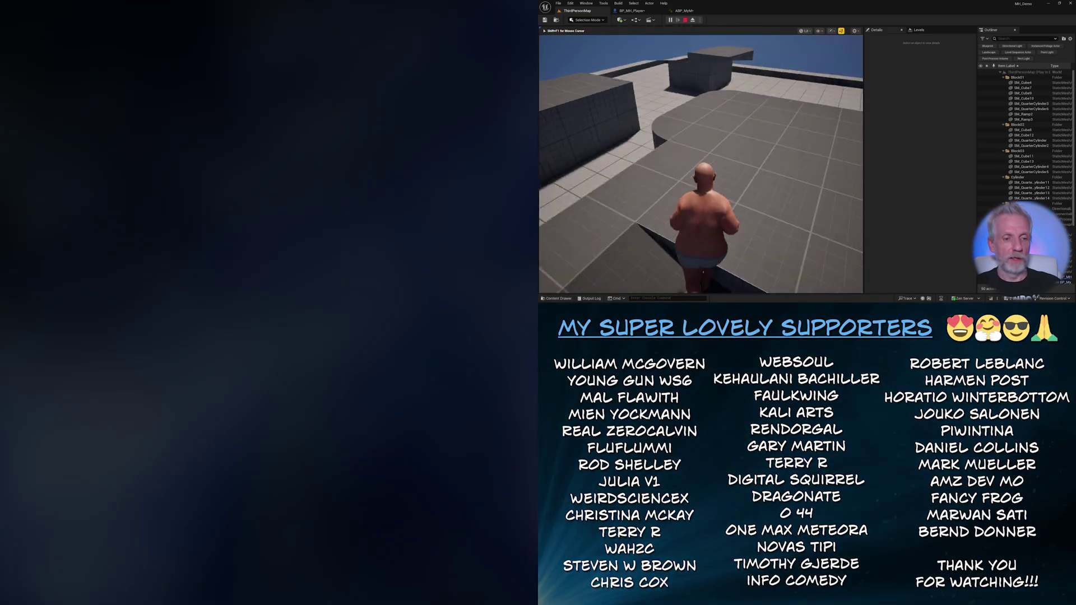
pyautogui.press('space')
pyautogui.press('w')
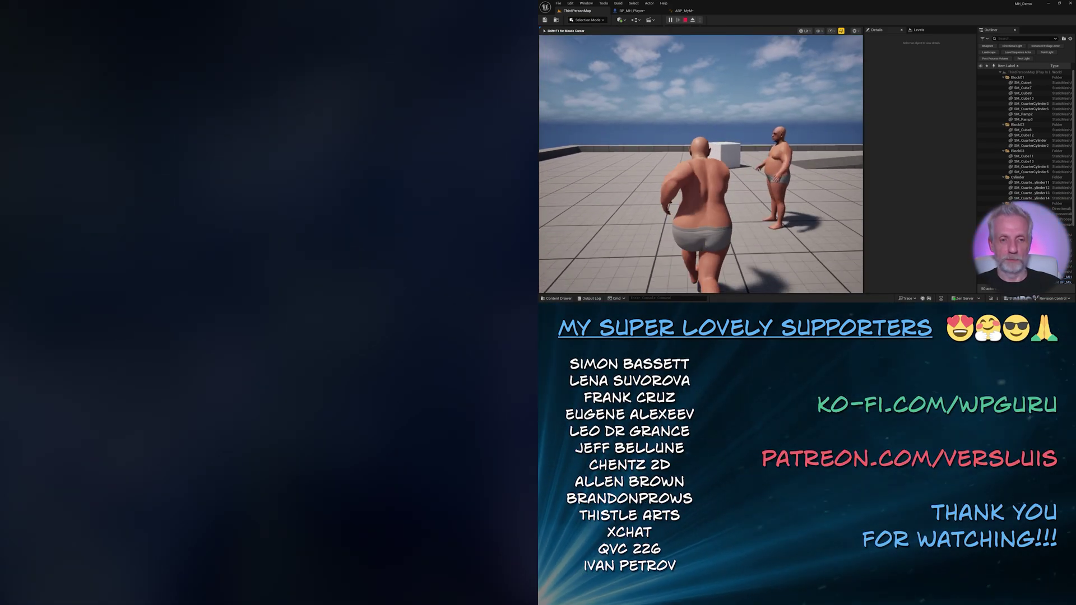
pyautogui.press('s')
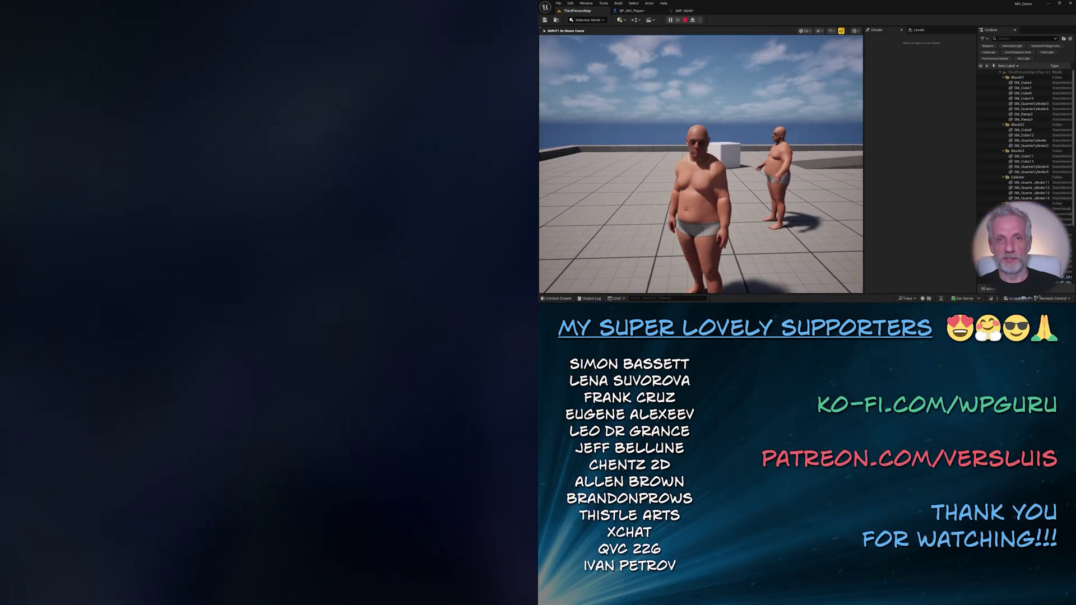